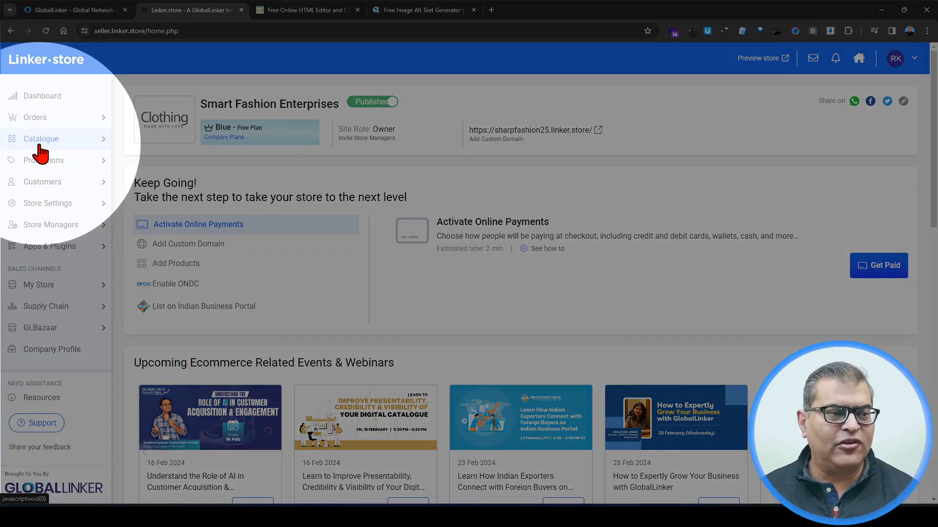
Open the catalogue's product list and go to its product import page for xlsx and csv files.
left_click(41, 147)
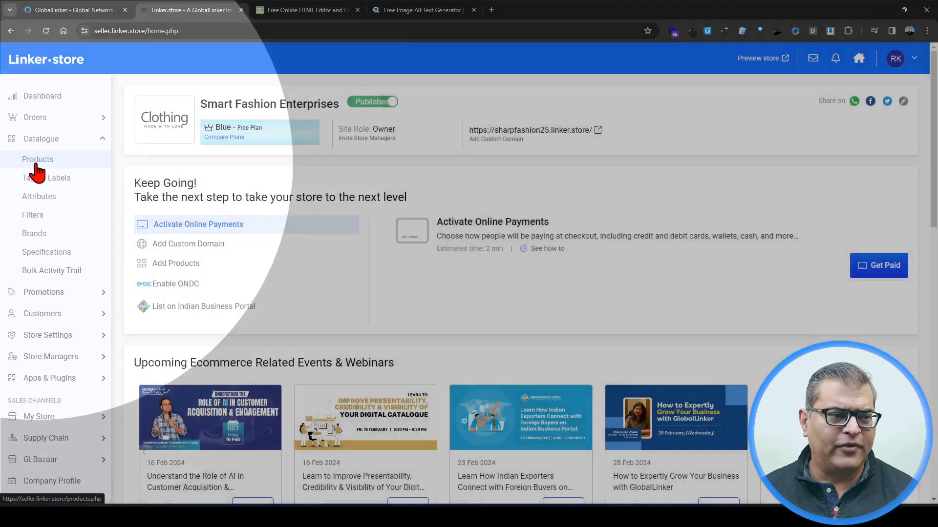
left_click(37, 166)
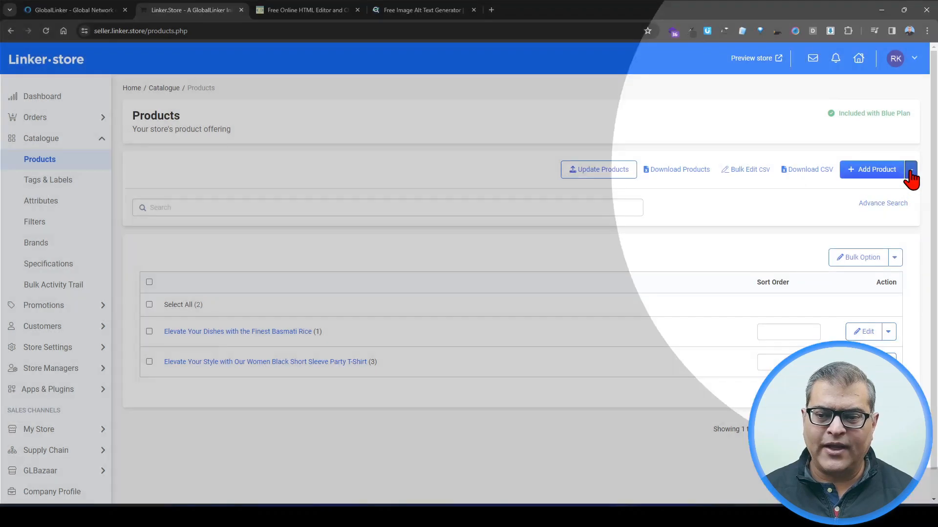
left_click(910, 171)
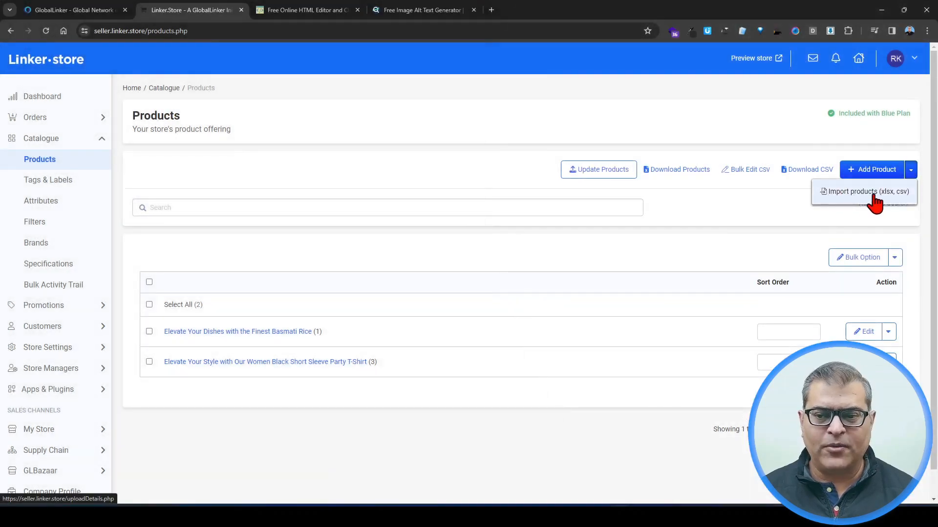
left_click(845, 195)
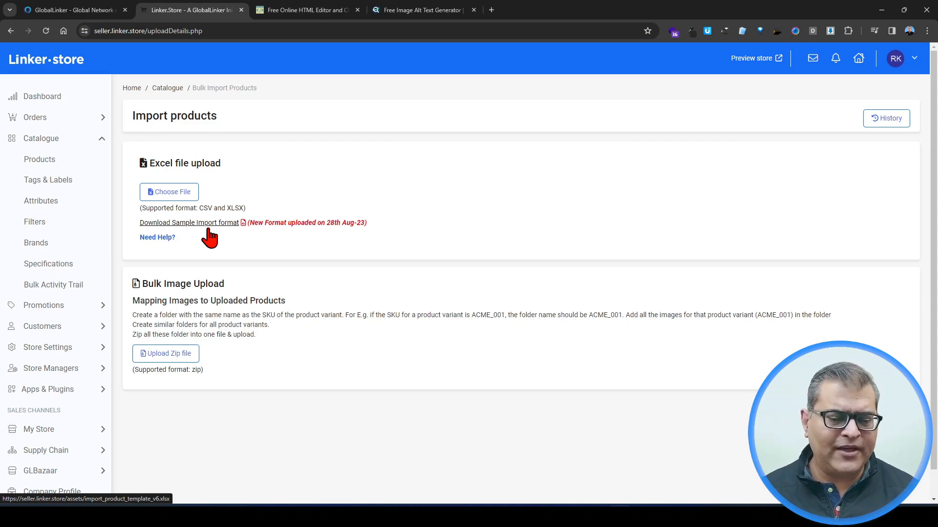
Switch to the import_product_template_v6 workbook in WPS Office and examine the product names of the shirt variants and the smart watch.
mouse_move(535, 515)
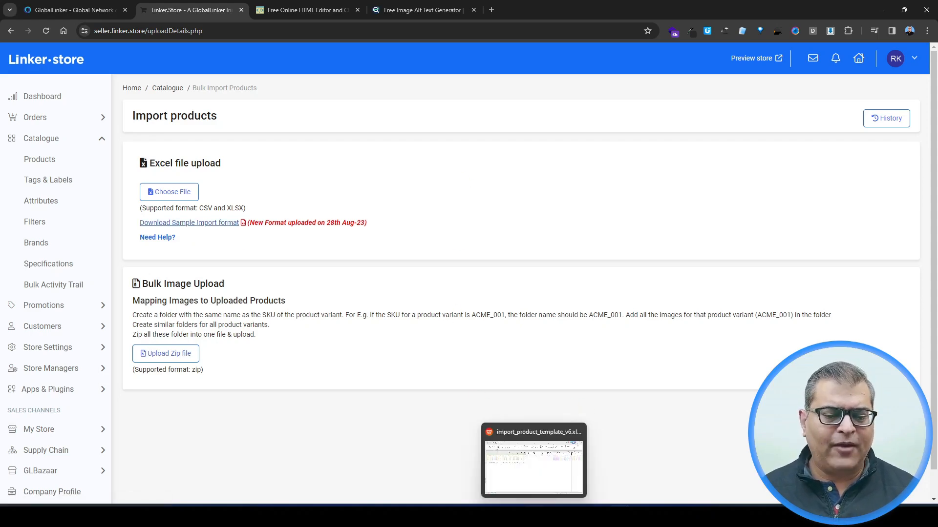
left_click(548, 463)
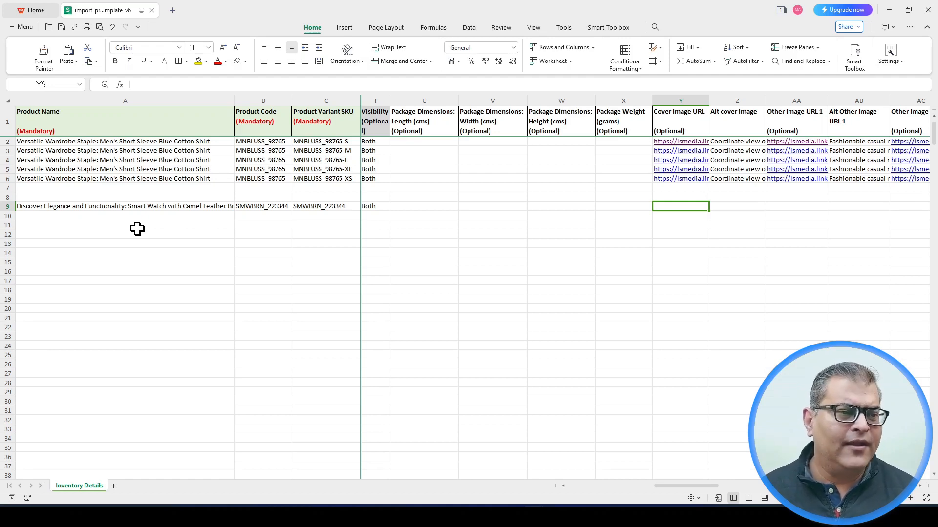
scroll(138, 228, "up", 3)
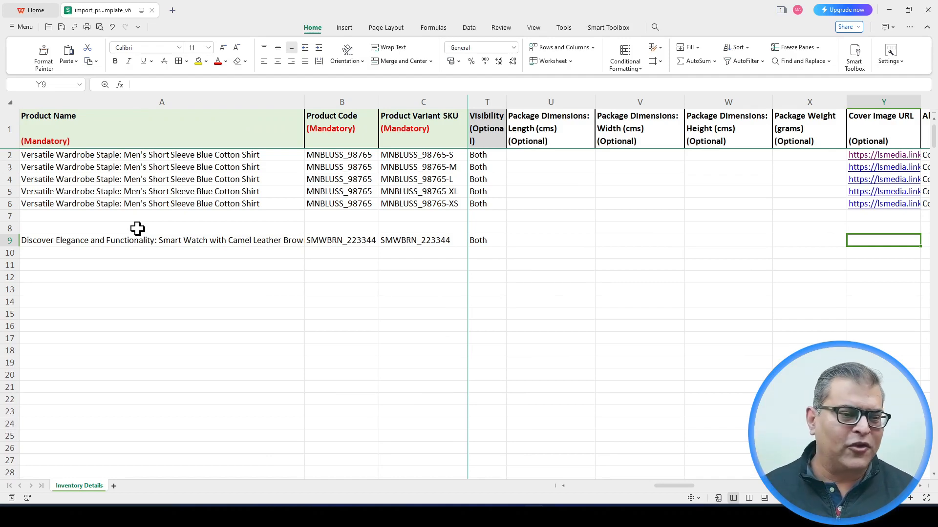
left_click(188, 122)
left_click(184, 191)
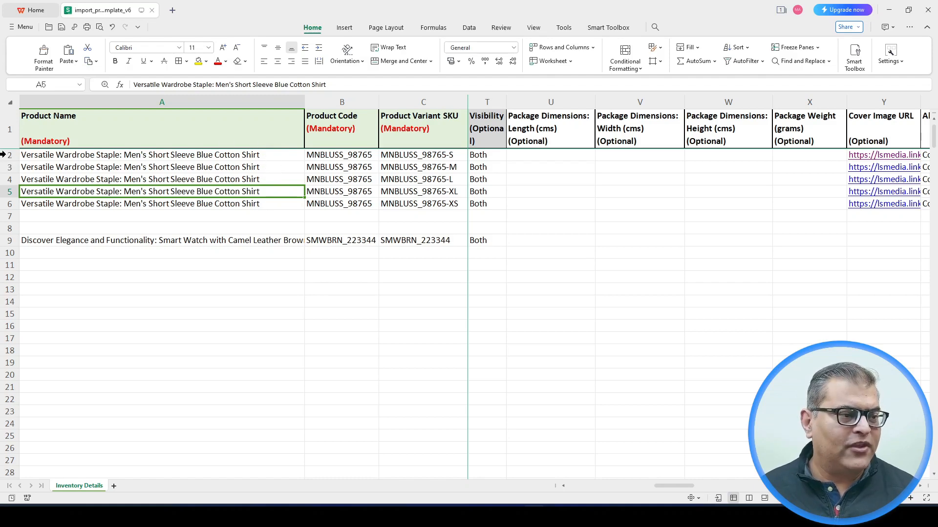
left_click_drag(3, 154, 4, 209)
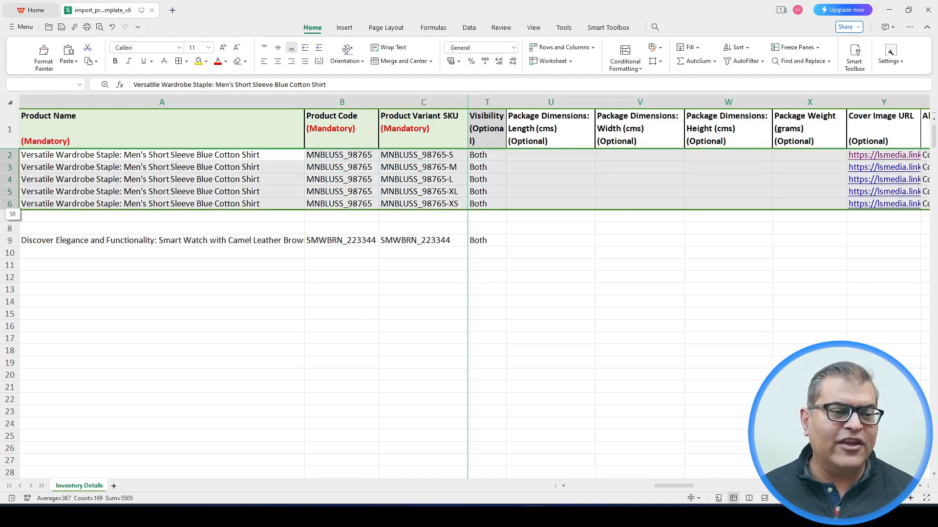
left_click(272, 175)
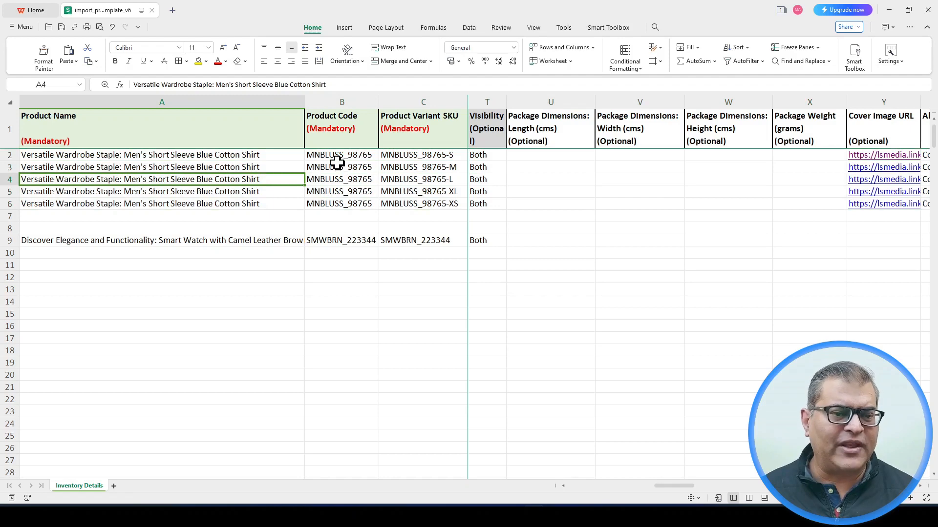
left_click(265, 156)
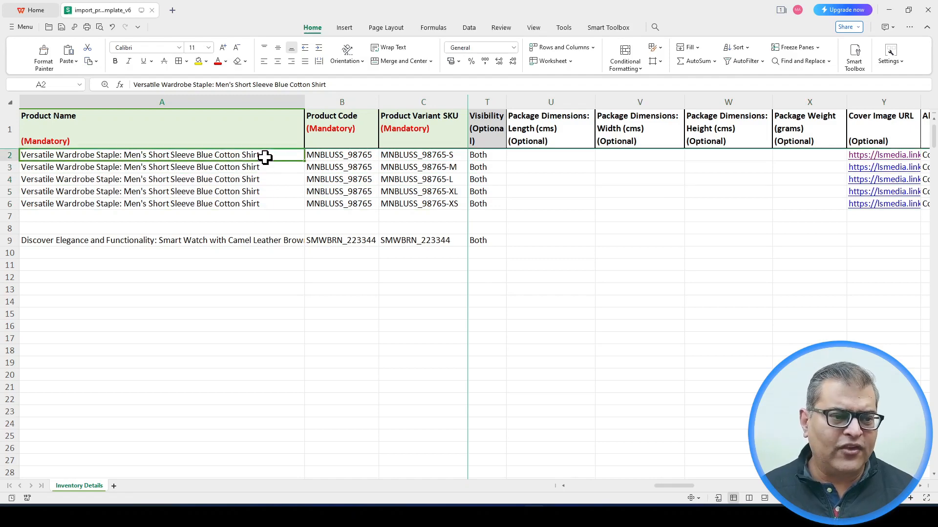
left_click(265, 170)
left_click(255, 182)
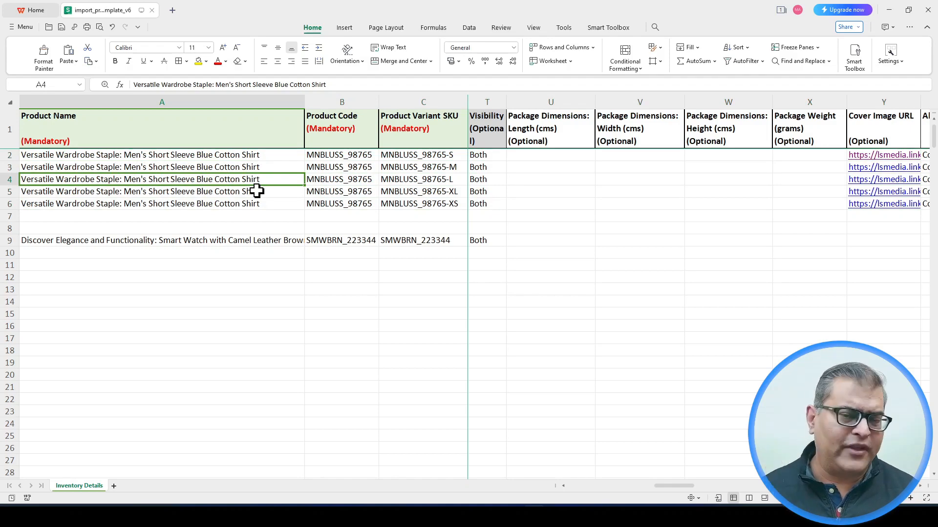
left_click(122, 245)
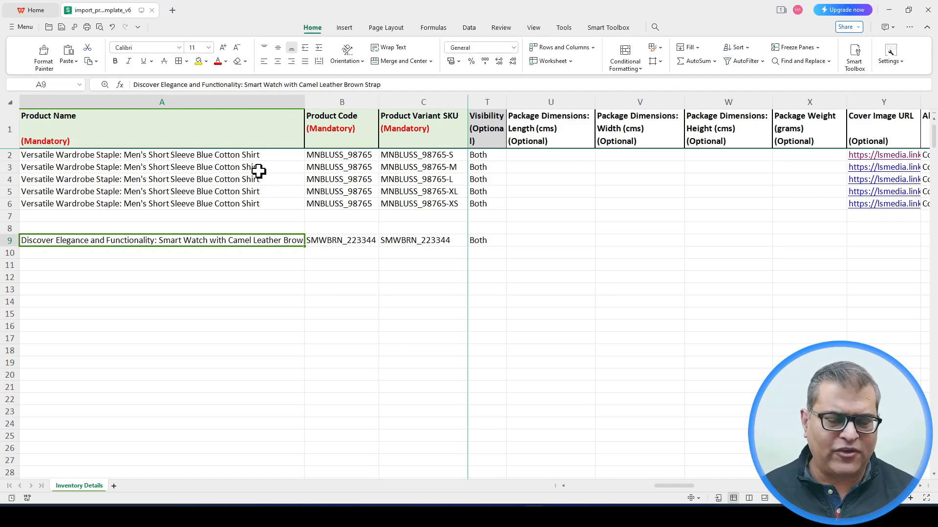
Examine the Product Code column, comparing the codes of the five blue cotton shirt rows.
left_click(326, 157)
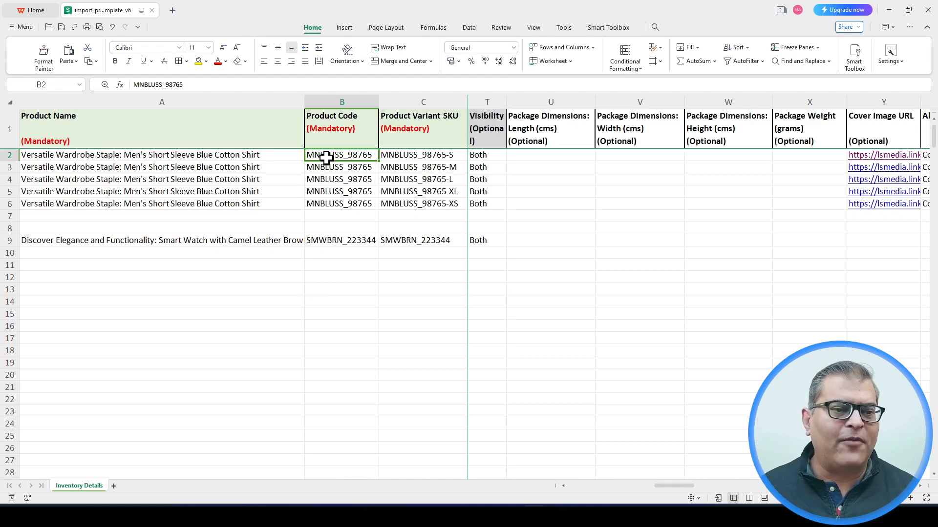
left_click(343, 101)
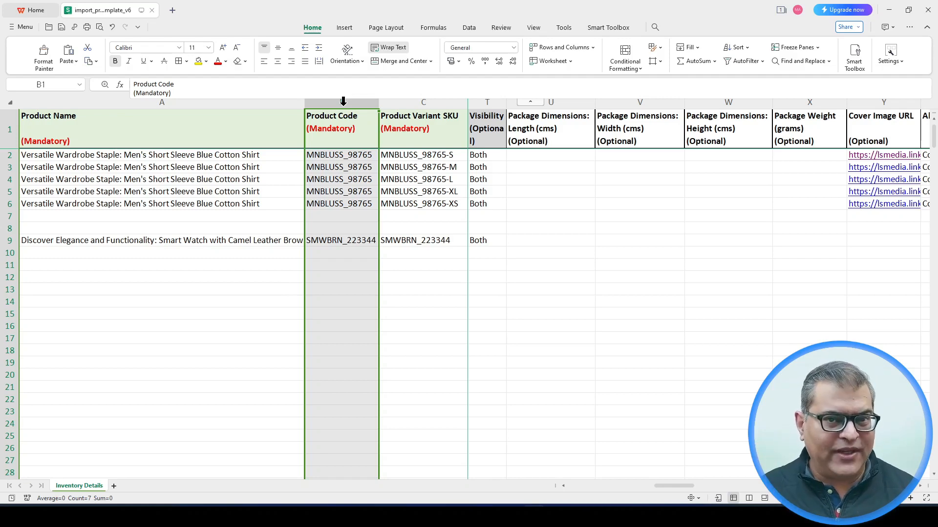
left_click(341, 205)
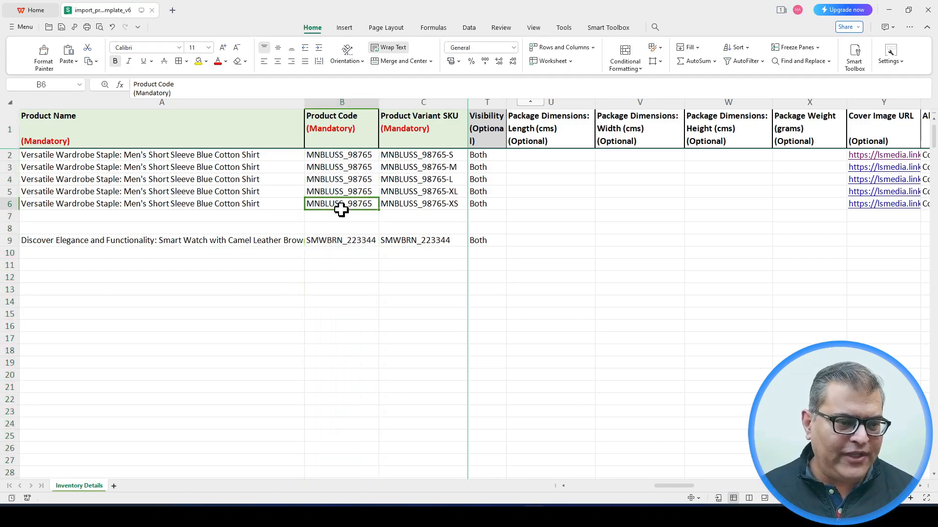
left_click_drag(357, 154, 356, 203)
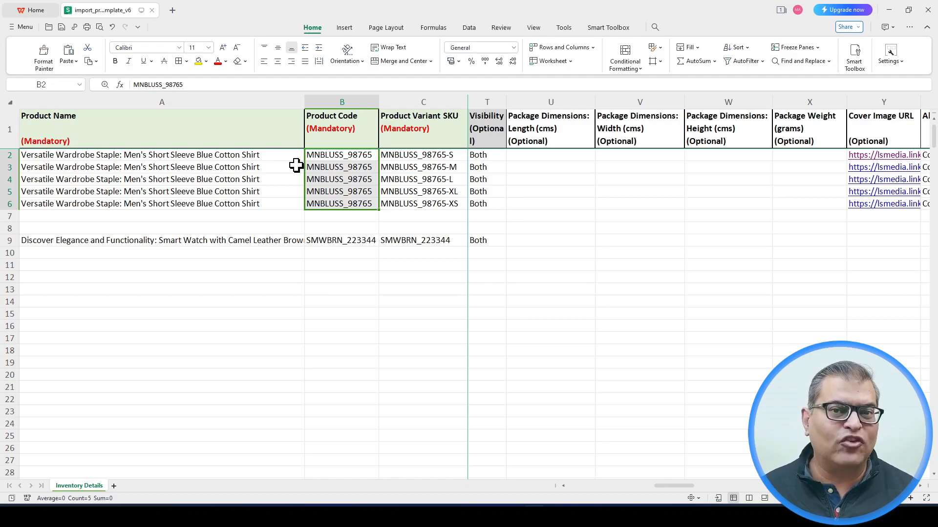
Examine the Product Variant SKU of each shirt size in rows 2 to 6.
left_click(423, 156)
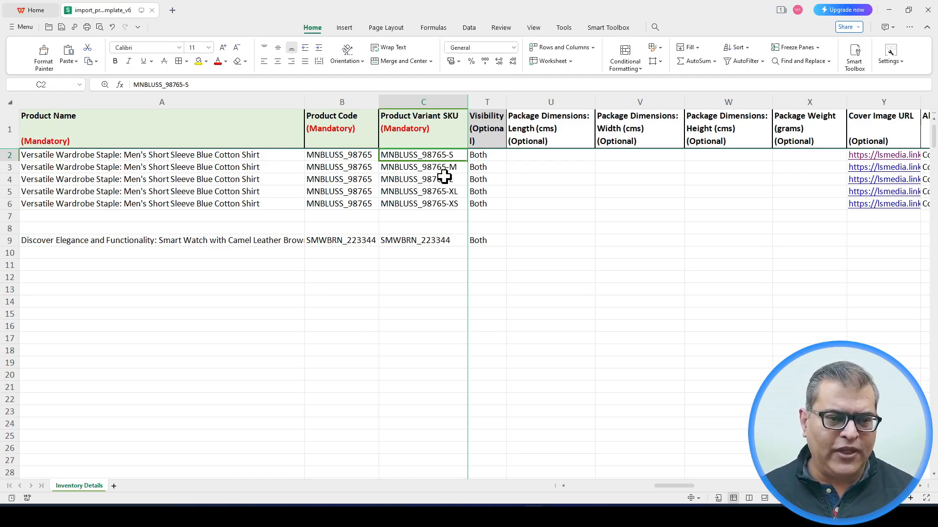
left_click(441, 167)
left_click(433, 181)
left_click(429, 192)
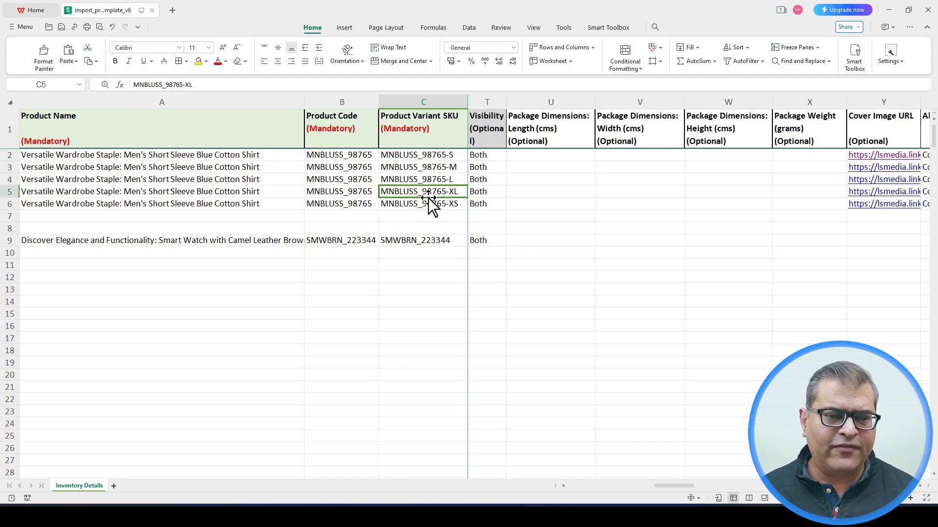
left_click(428, 204)
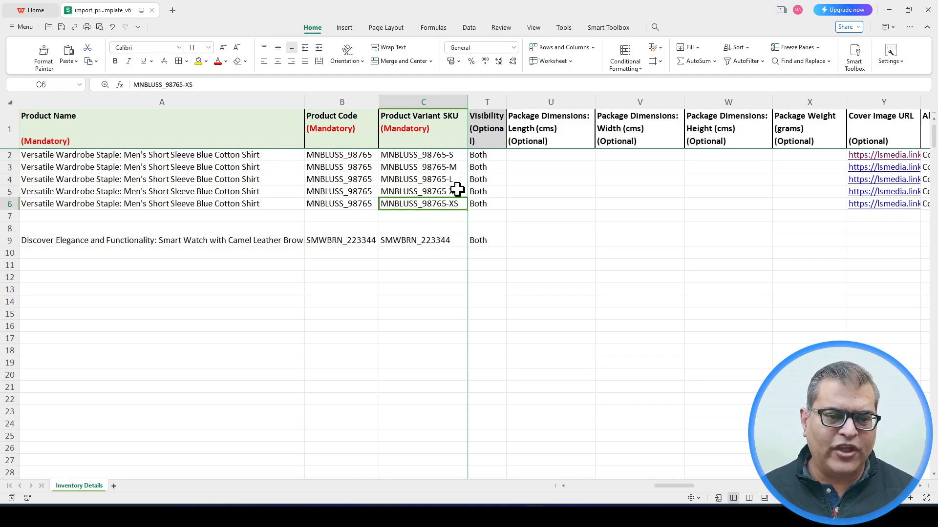
left_click(428, 157)
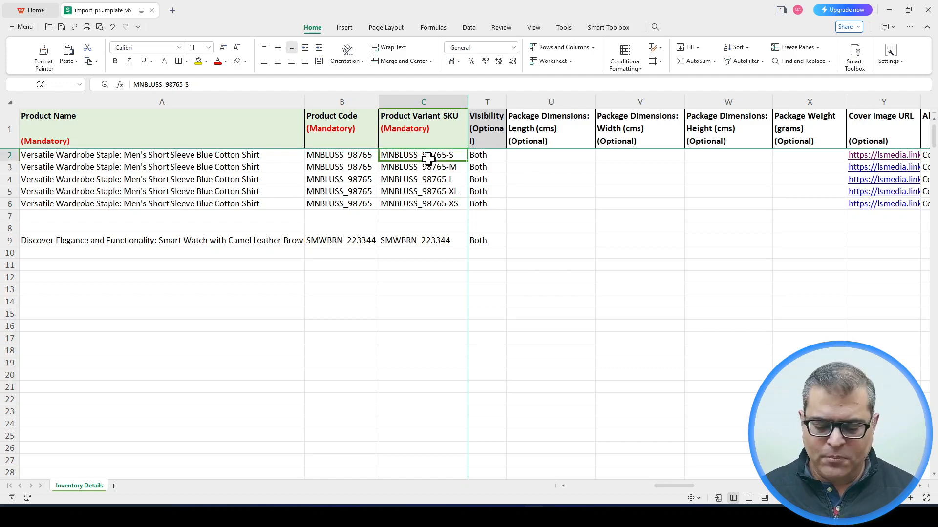
Go through the first shirt row's fields from MOQ to Product Long Description, ending on the Brand cell.
key("Right")
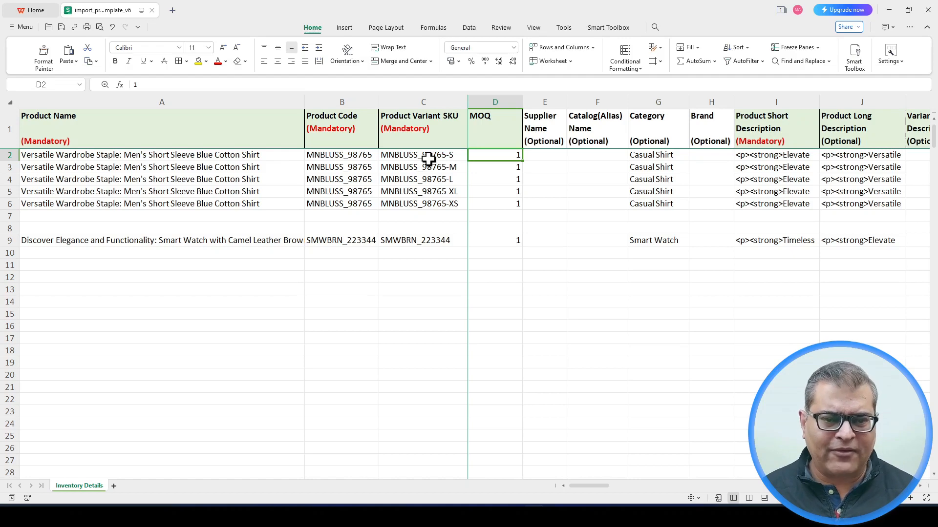
key("Tab")
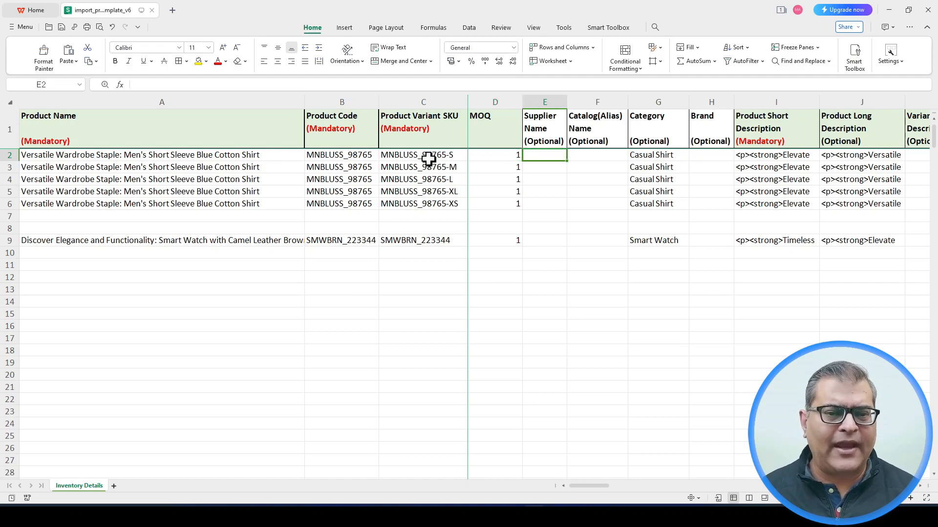
key("Tab")
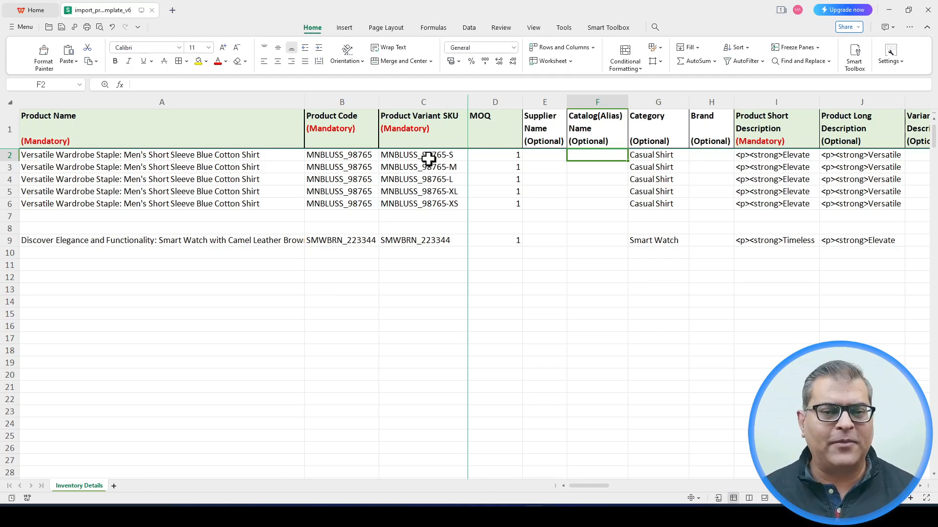
key("Right")
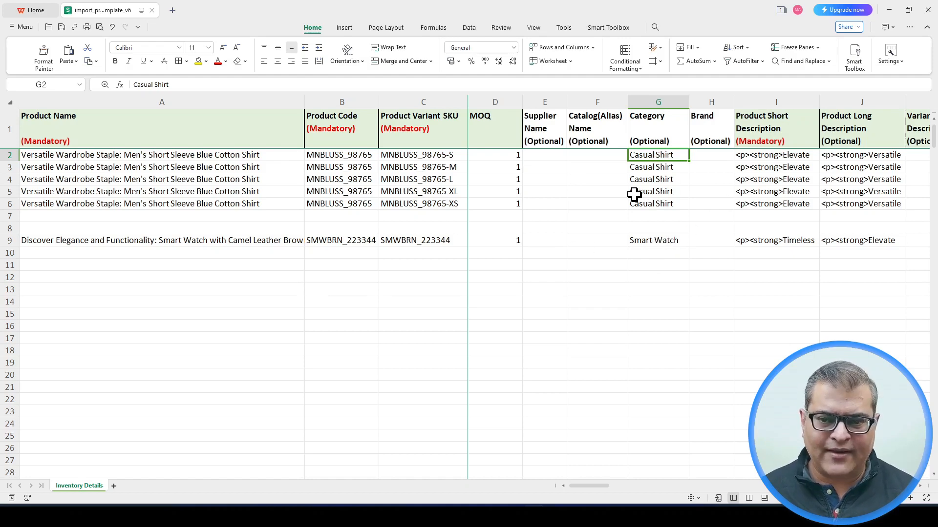
key("Tab")
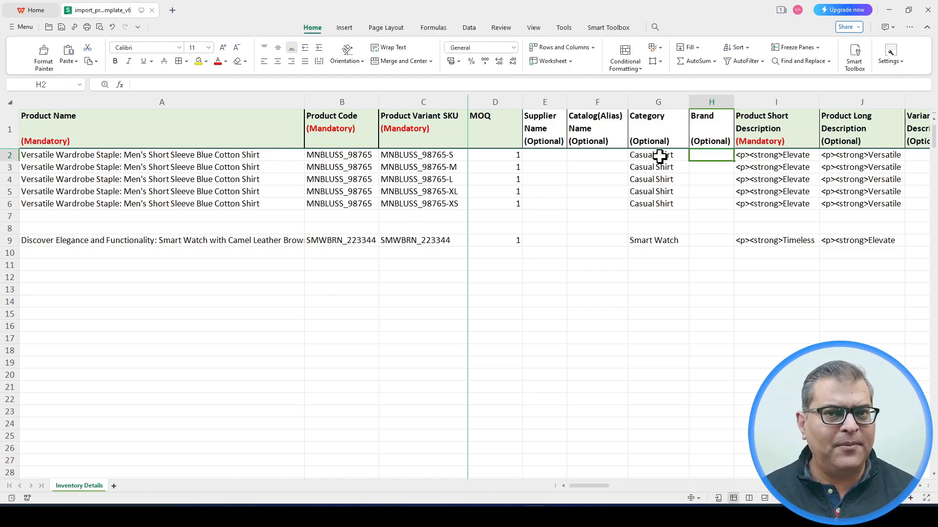
key("Tab")
key("Tab")
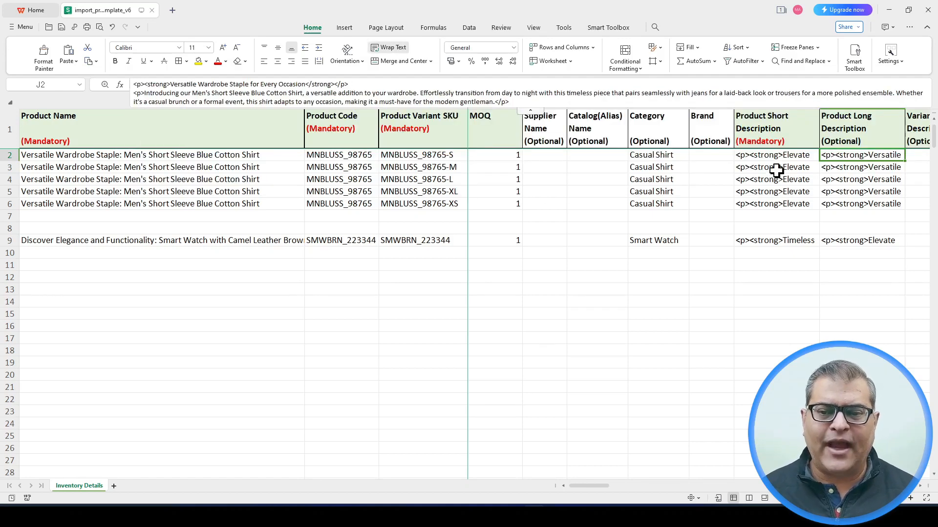
left_click(711, 158)
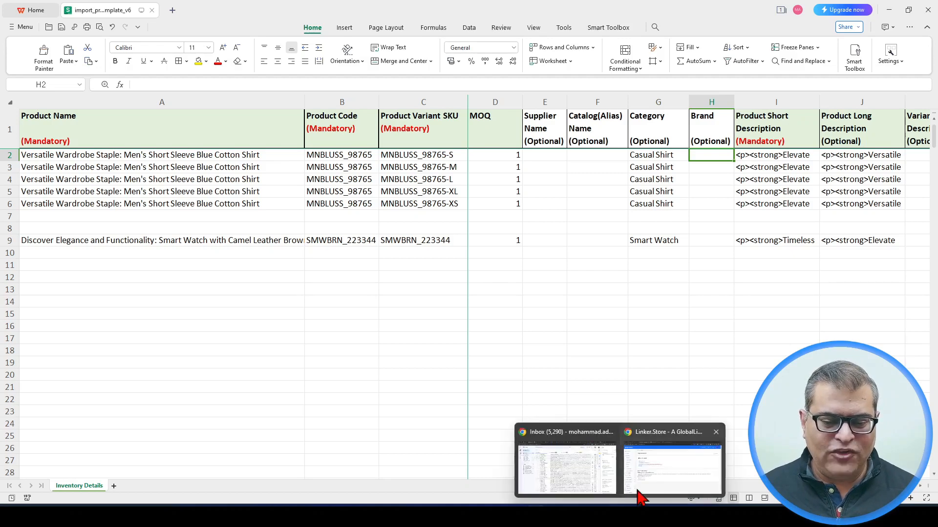
Switch to the HTML-Online editor in the browser and examine the formatted shirt description beside its HTML code.
left_click(637, 493)
left_click(303, 10)
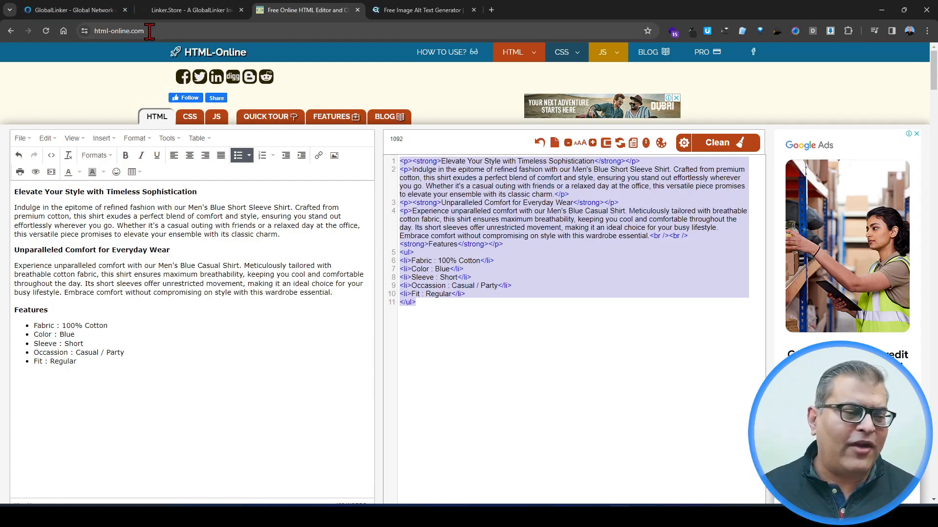
left_click(162, 355)
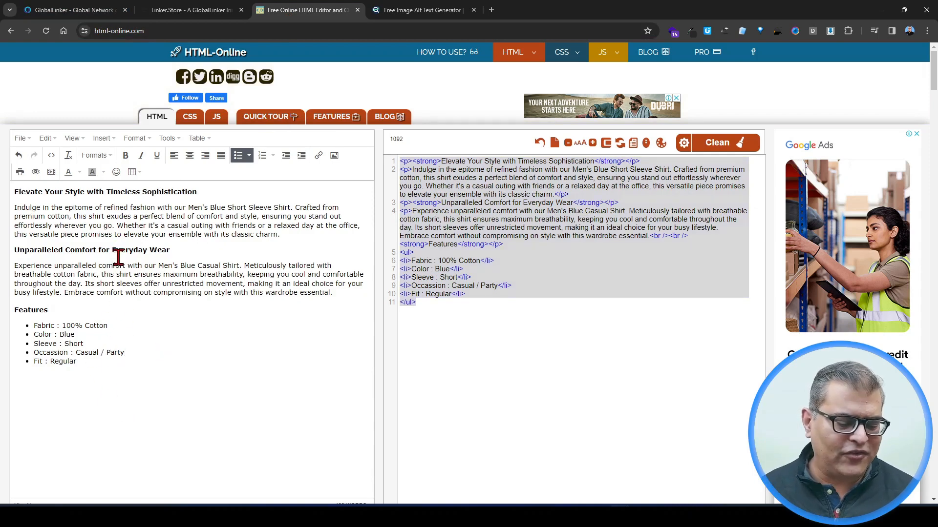
key("ctrl")
key("ctrl")
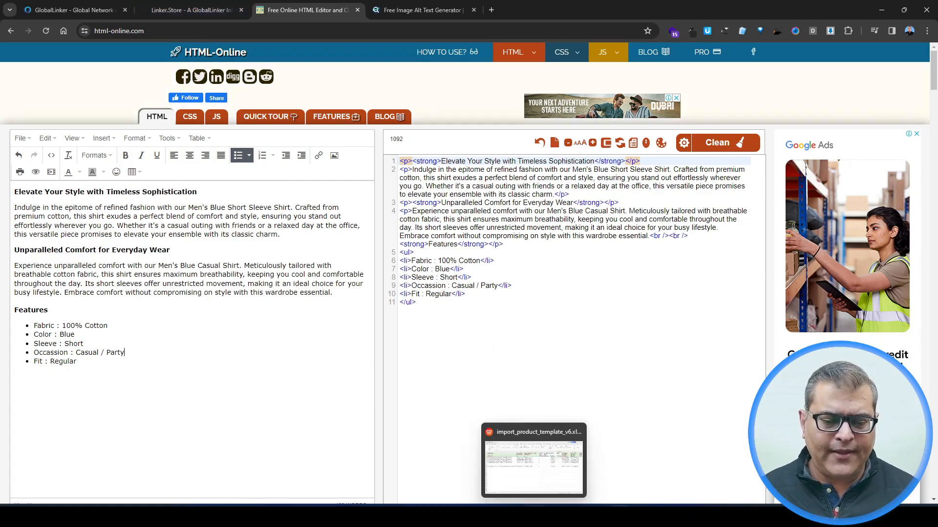
Return to the import template workbook and review the first shirt's short, long and variant short description fields.
left_click(534, 515)
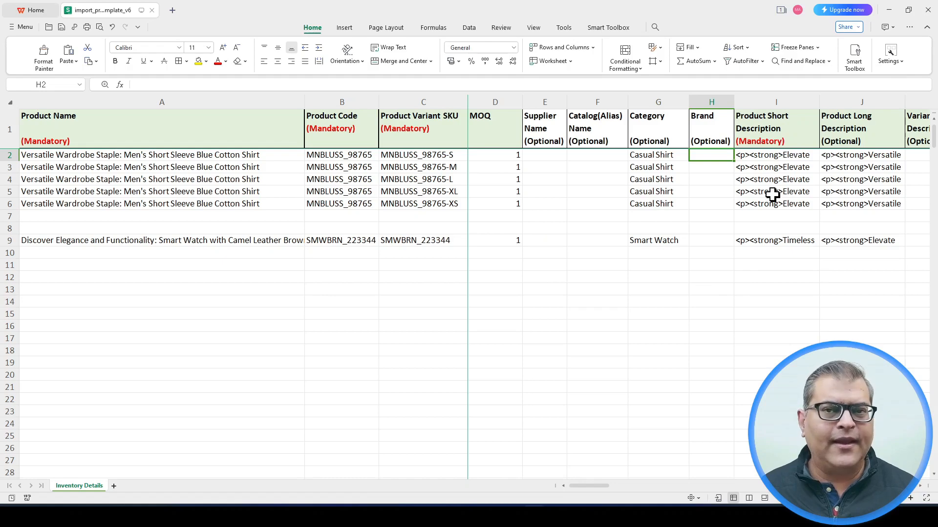
key("Right")
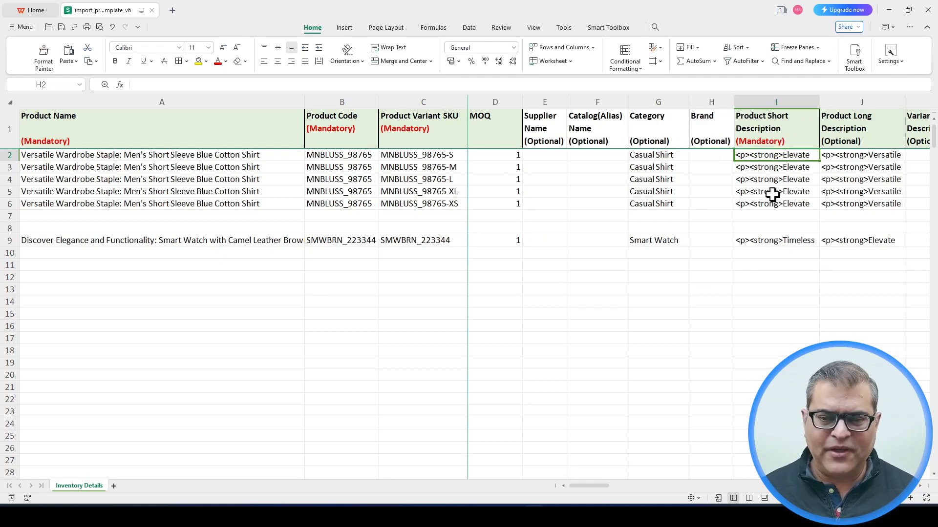
key("Right")
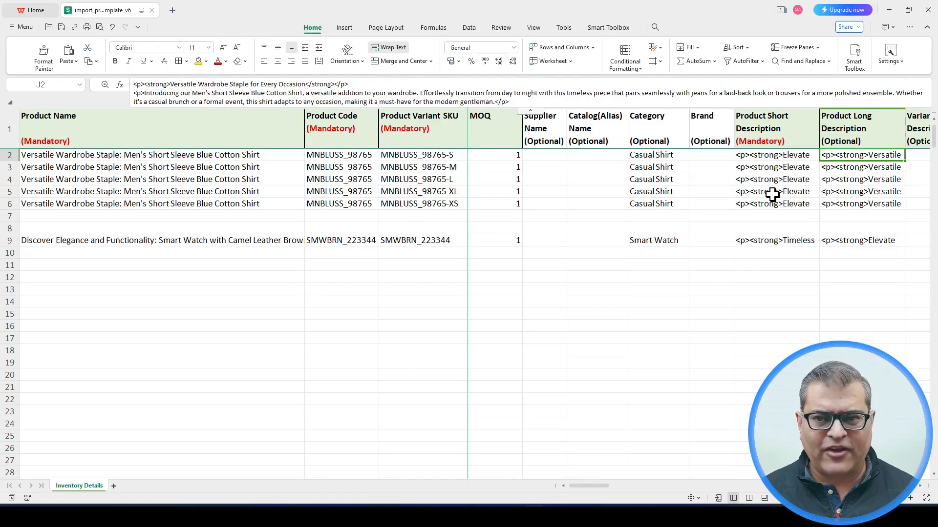
key("Right")
key("Right")
key("Left")
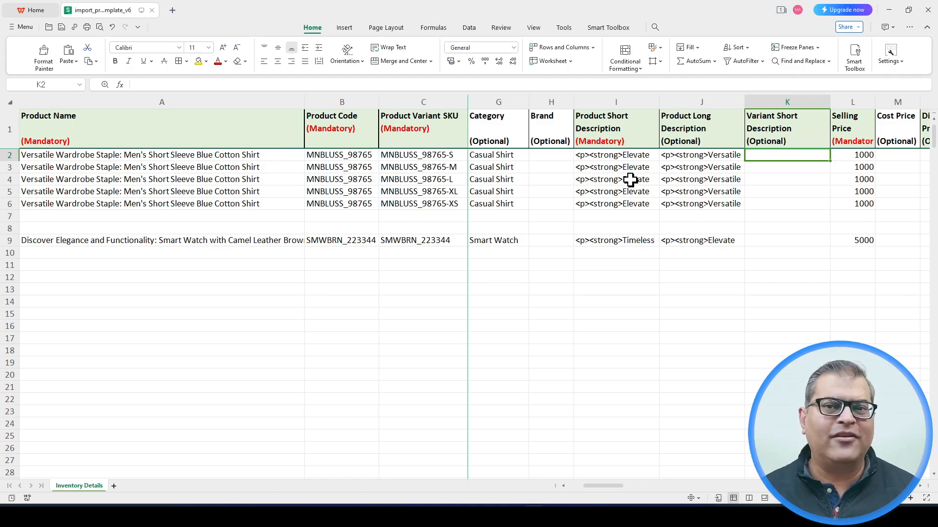
Review the first shirt row's Selling Price, Cost Price, Discounted Price and B2B Discounted Price fields.
key("Right")
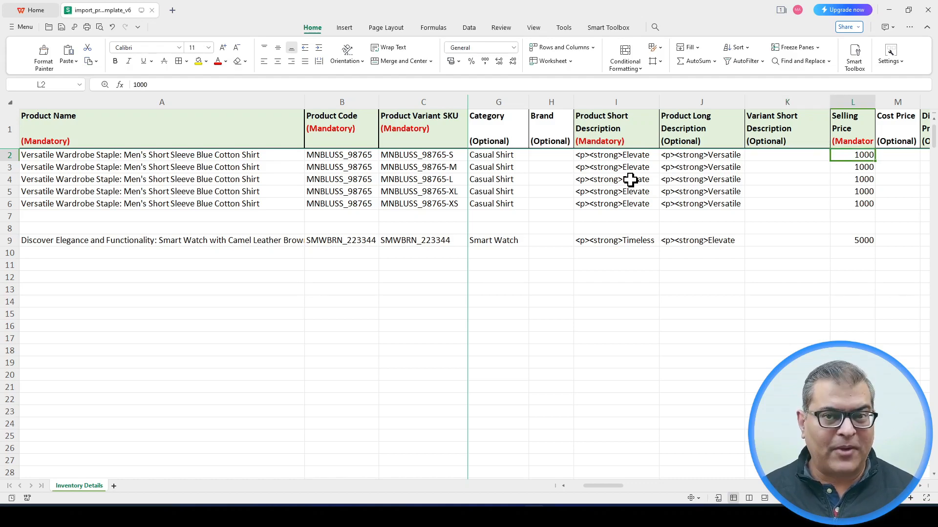
key("Right")
key("Right")
key("Right")
key("Right")
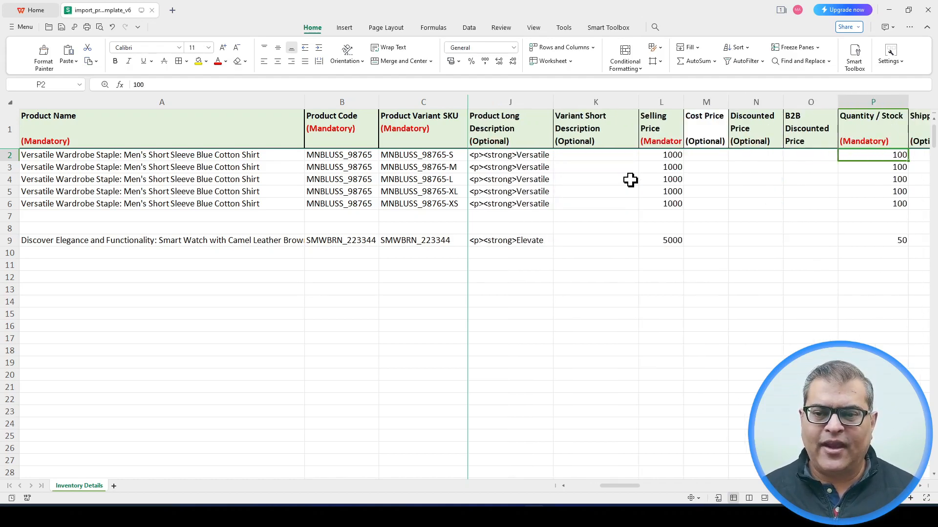
key("Left")
key("Left")
key("Left")
key("Right")
key("Right")
key("Right")
key("Right")
key("Right")
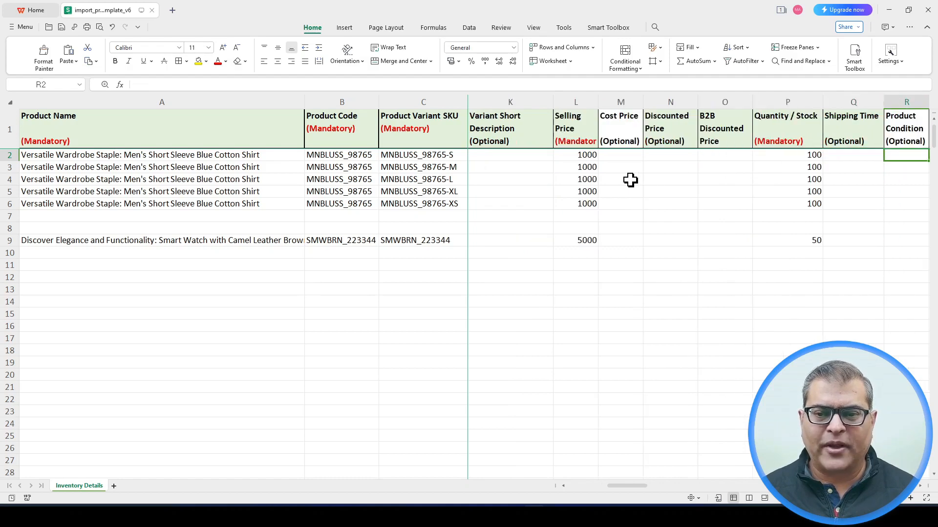
key("Left")
key("Left")
key("Left")
key("Left")
key("Left")
key("Right")
key("Right")
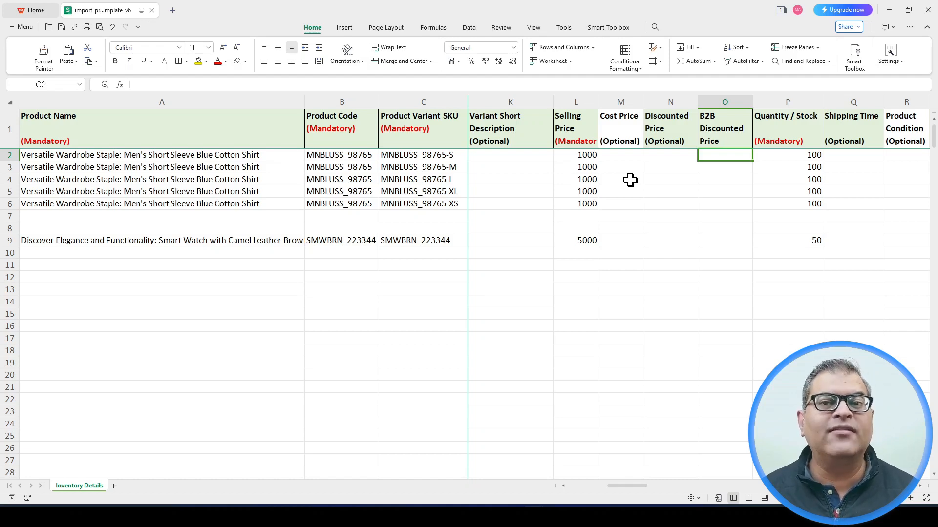
Go through the first shirt row's Quantity / Stock, Shipping Time and Product Condition fields, ending on the Publish on store column.
key("Right")
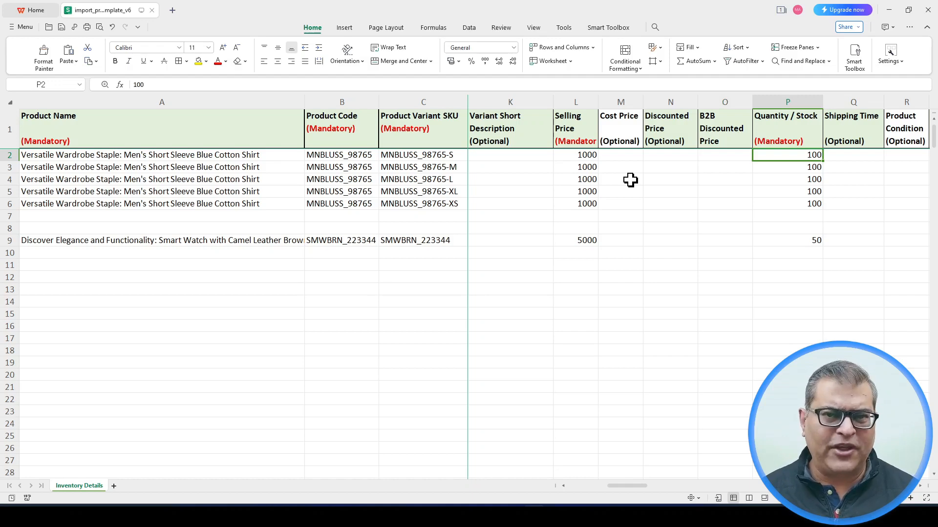
key("Right")
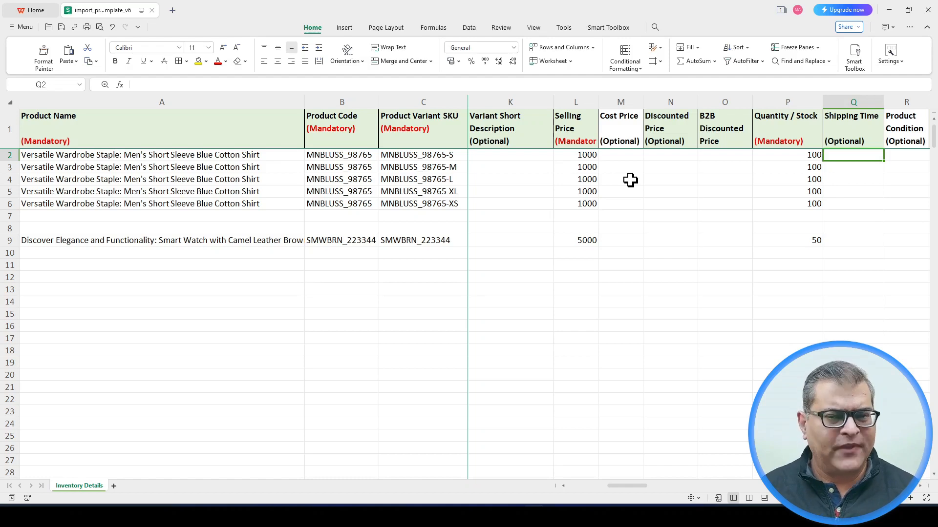
key("Right")
key("Right")
key("Right")
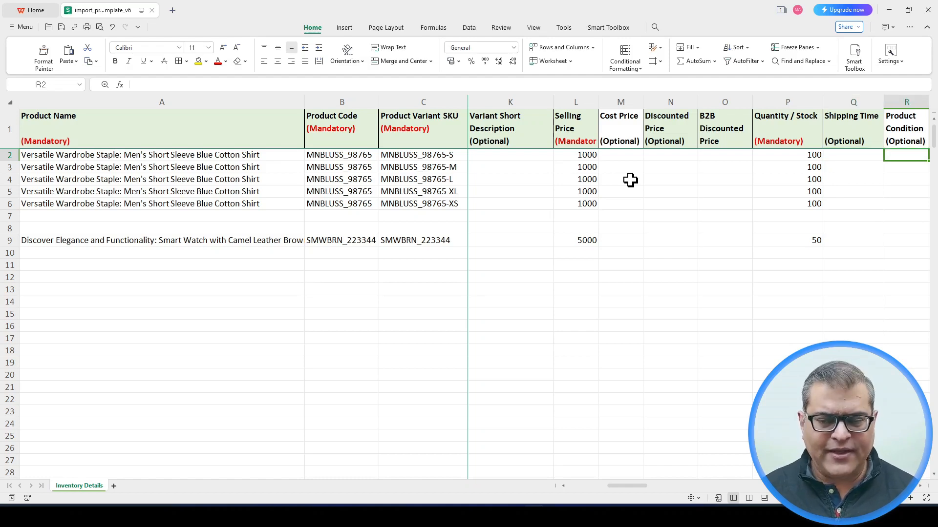
key("Left")
key("Left")
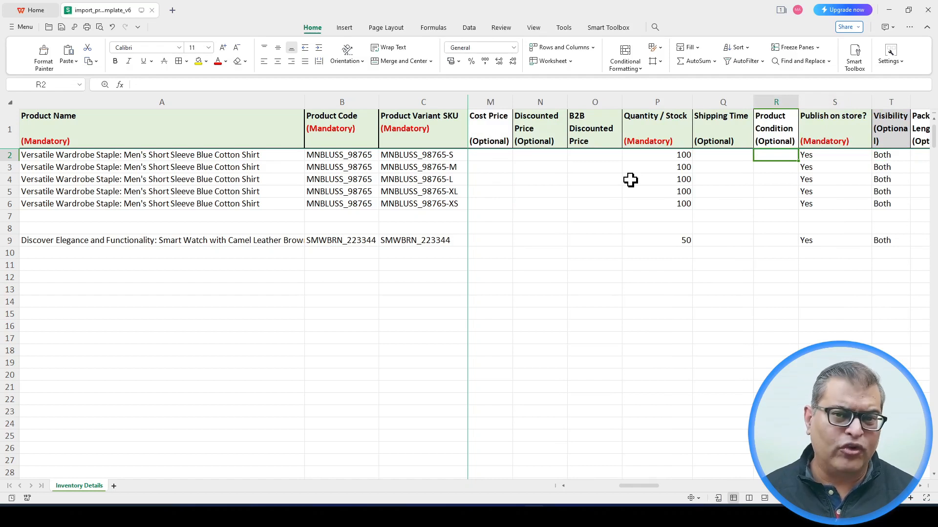
key("Right")
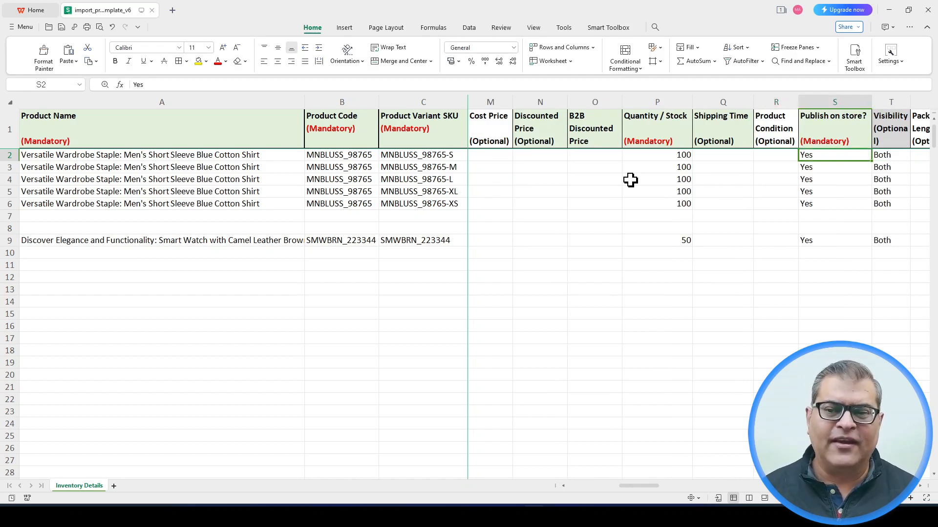
left_click(825, 102)
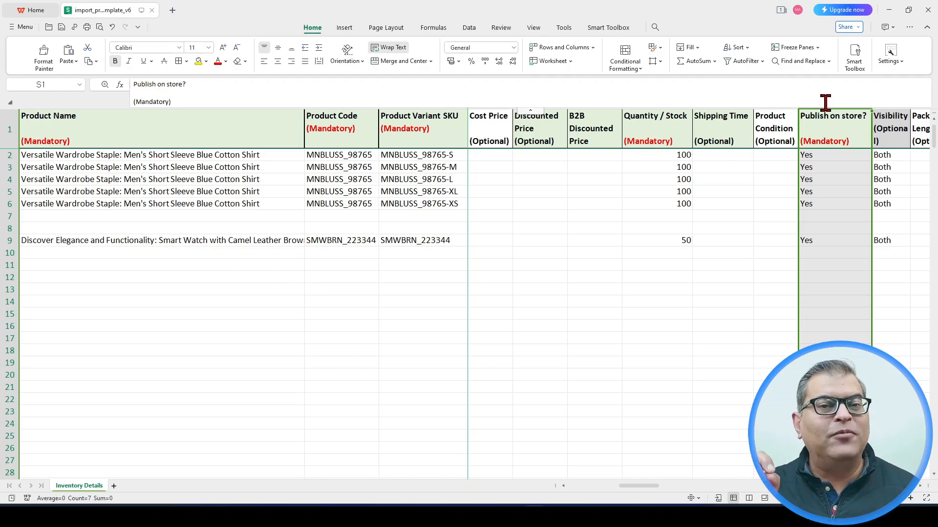
Try NO as the Publish on store value in row 2, and restore it to Yes.
left_click(824, 154)
type("NO")
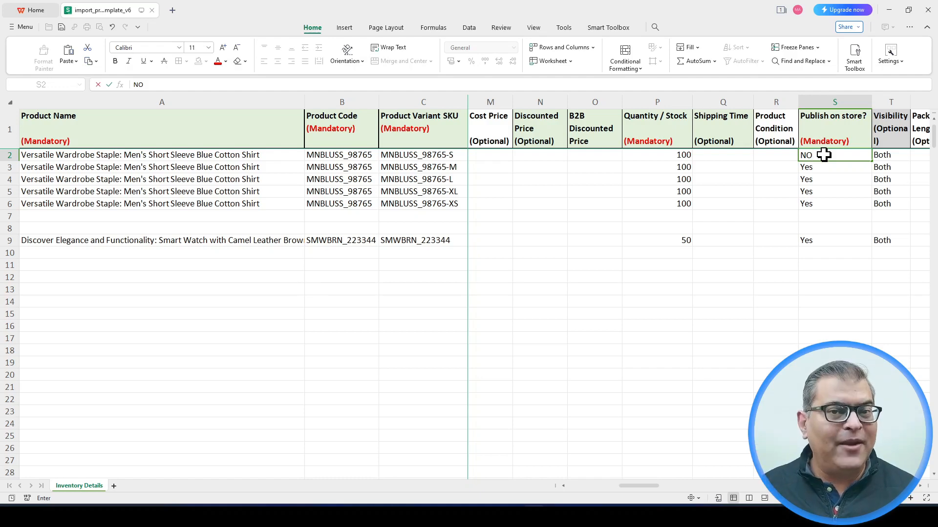
key("Return")
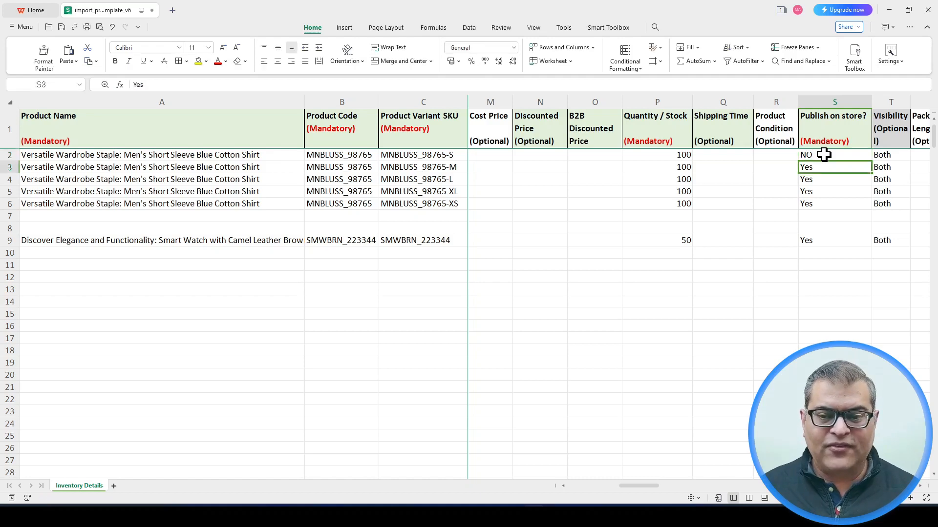
left_click(824, 155)
key("ctrl+c")
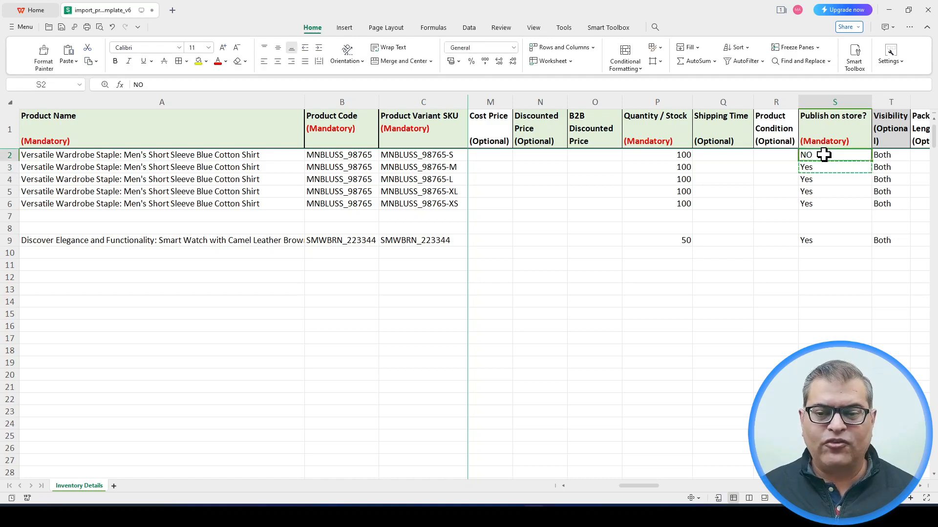
key("ctrl+v")
key("Down")
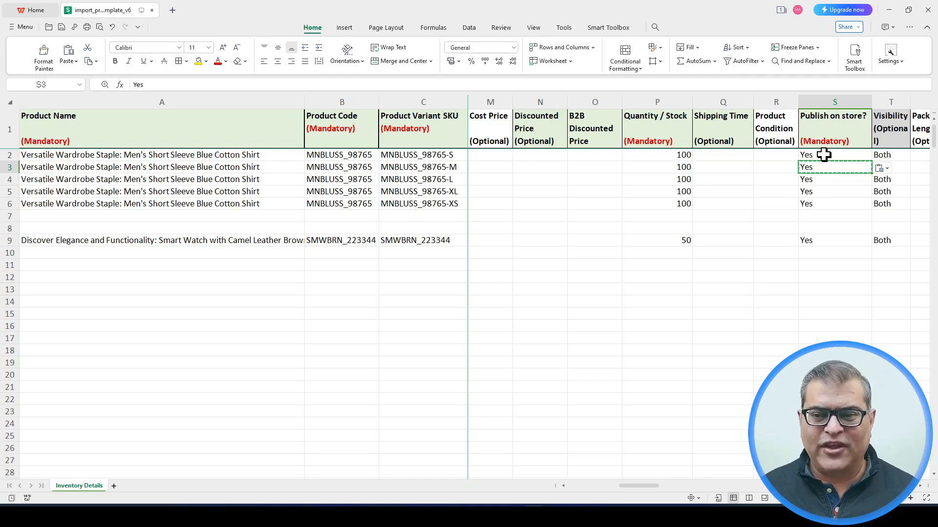
Examine the Visibility values of the shirt variants, ending on the first shirt row's cell.
key("Right")
key("Right")
key("Right")
key("Left")
key("Left")
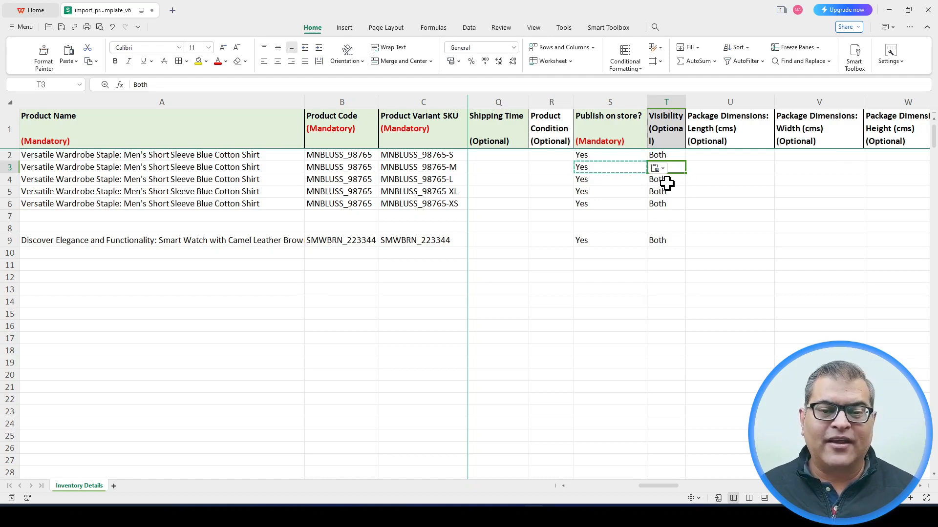
left_click(670, 154)
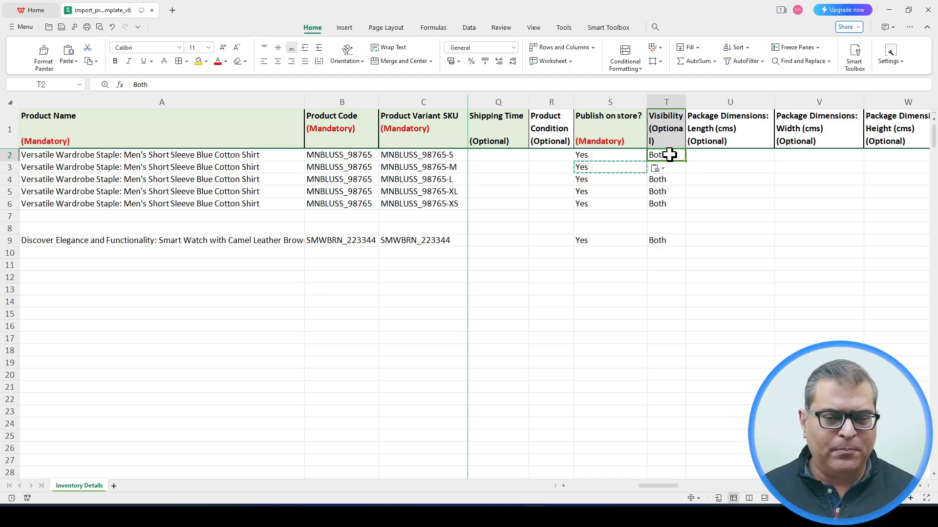
Review the first shirt row's package length, width, height and weight fields.
left_click(707, 154)
key("Right")
key("Right")
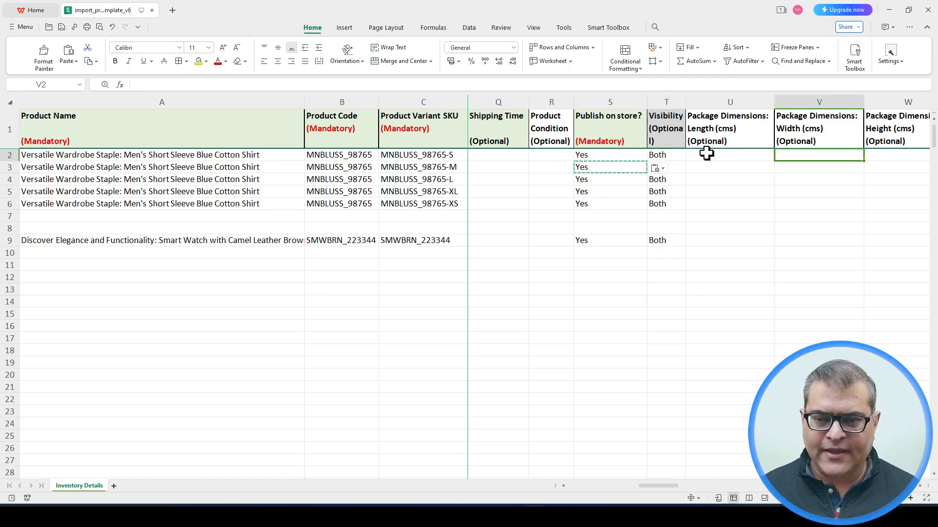
key("Right")
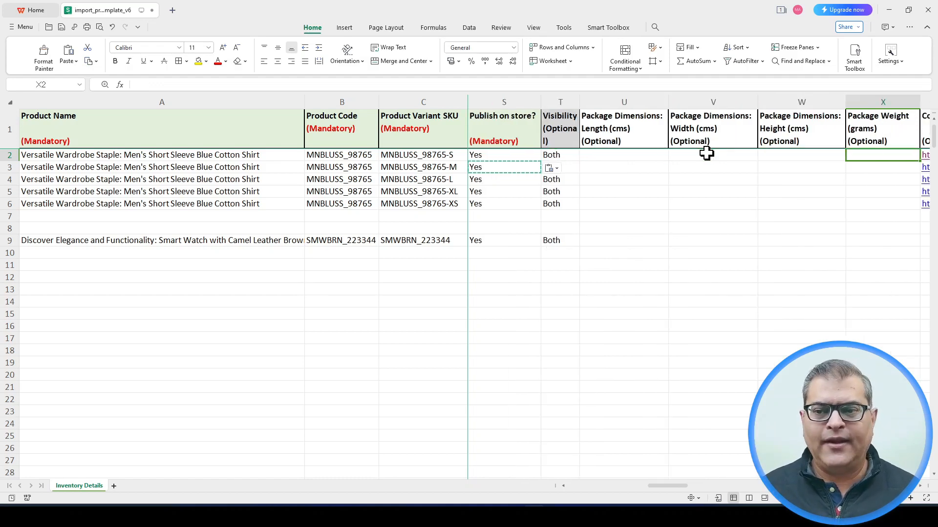
key("Left")
key("Left")
key("Left")
key("Right")
key("Right")
key("Right")
key("Right")
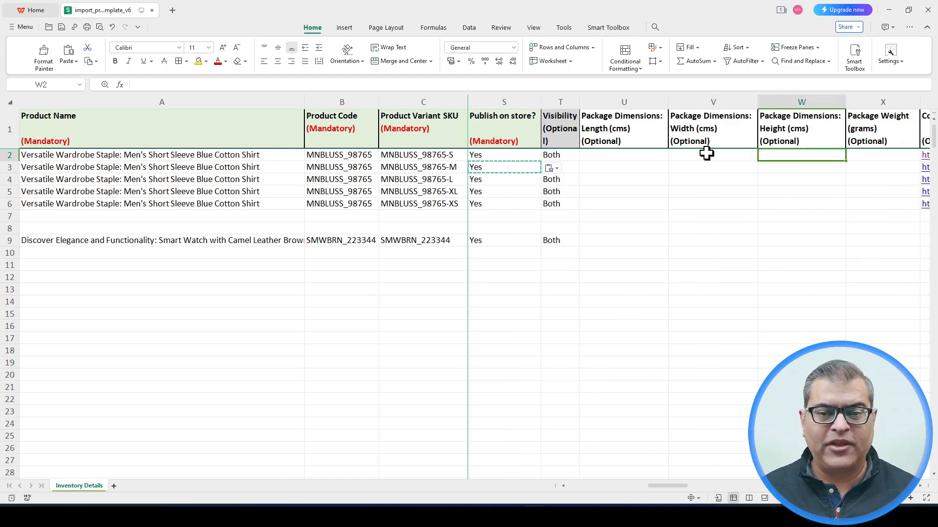
key("Left")
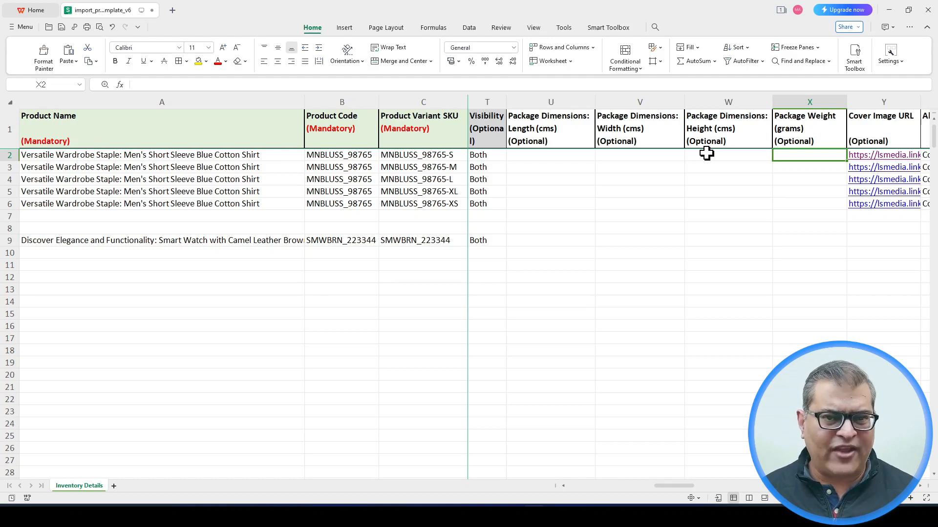
Examine the first shirt row's image URL and alt text fields, ending on the Cover Image URL cell.
key("Right")
key("Right")
key("Right")
key("Right")
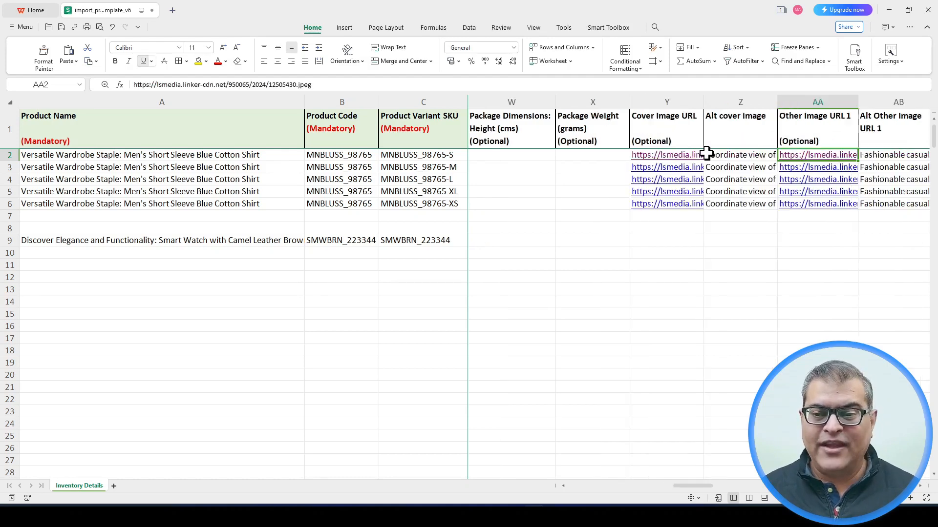
key("Left")
key("Left")
key("Left")
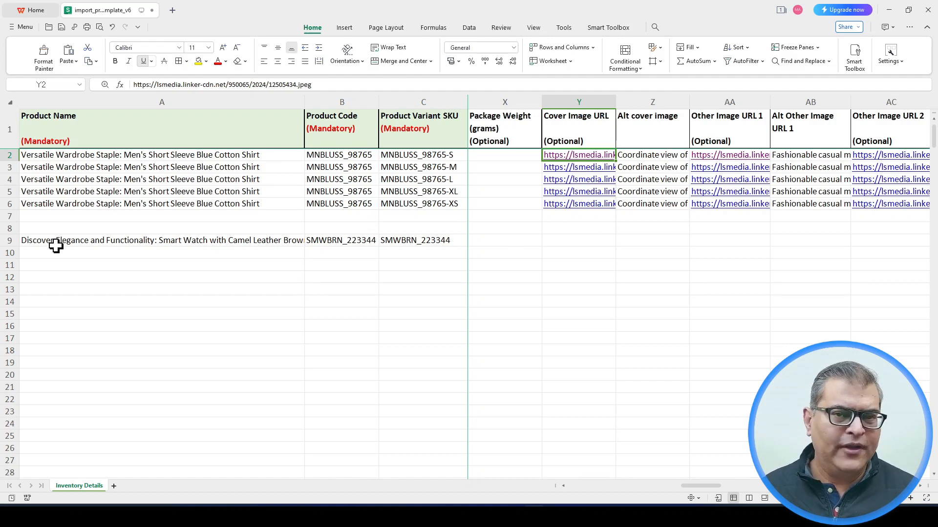
Check the Linker.store Import products page in the browser, and return to the workbook's Cover Image URL cell for the smart watch.
mouse_move(619, 515)
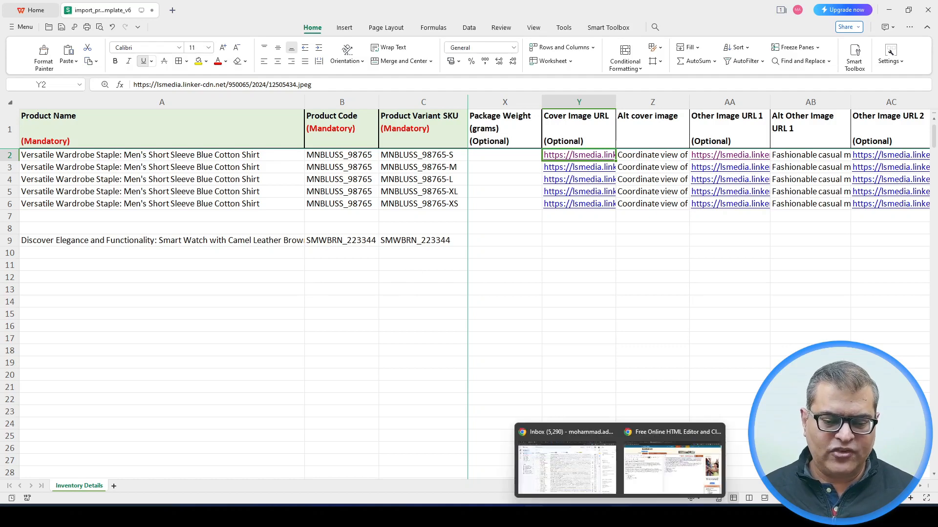
left_click(681, 484)
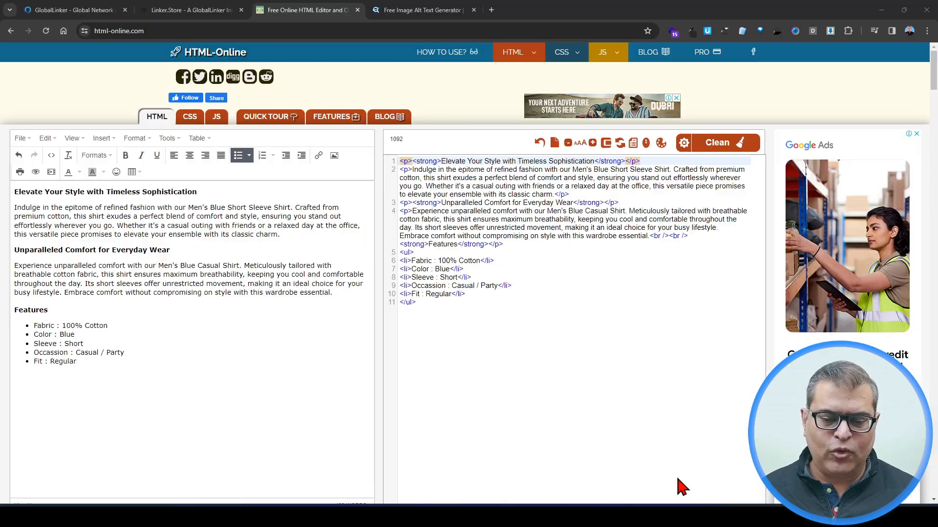
left_click(211, 19)
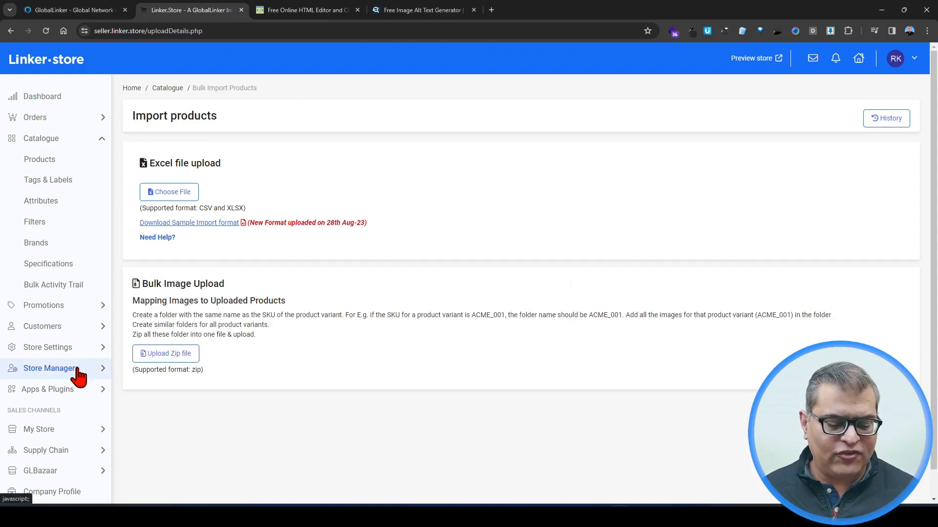
key("alt+Tab")
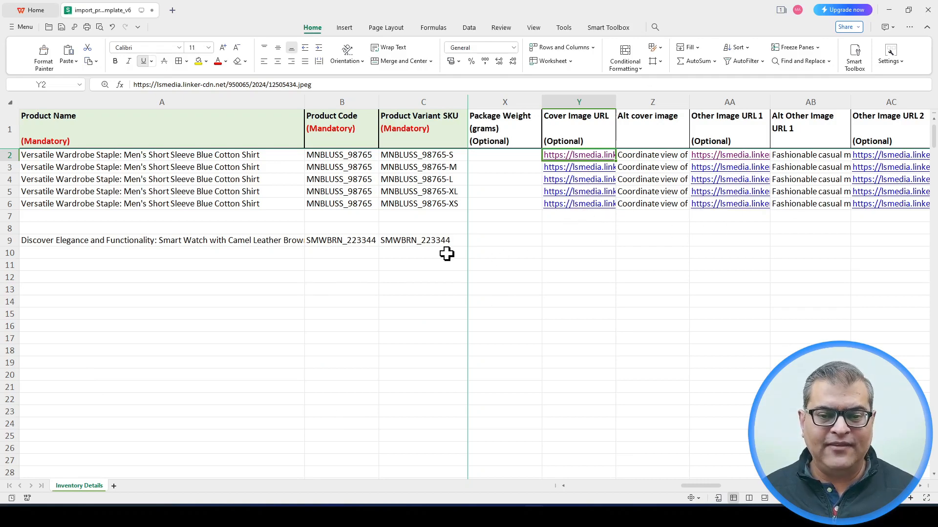
left_click(595, 241)
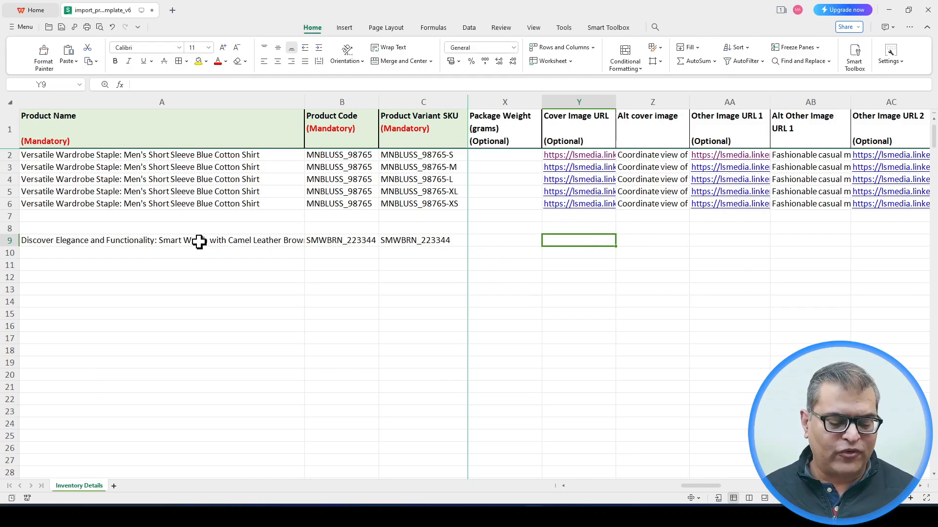
Switch to Linker.store in the browser and open the Media Manager of My Store.
key("alt+Tab")
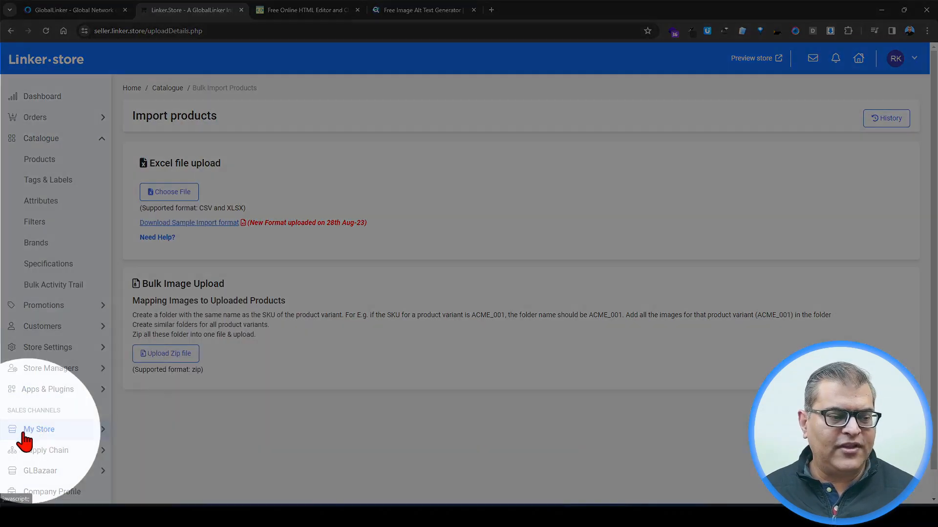
left_click(29, 437)
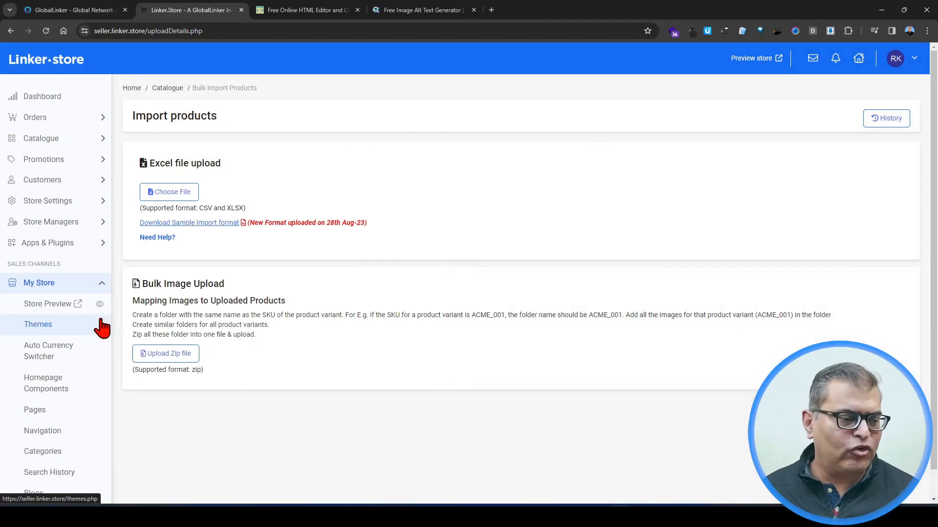
scroll(100, 329, "down", 2)
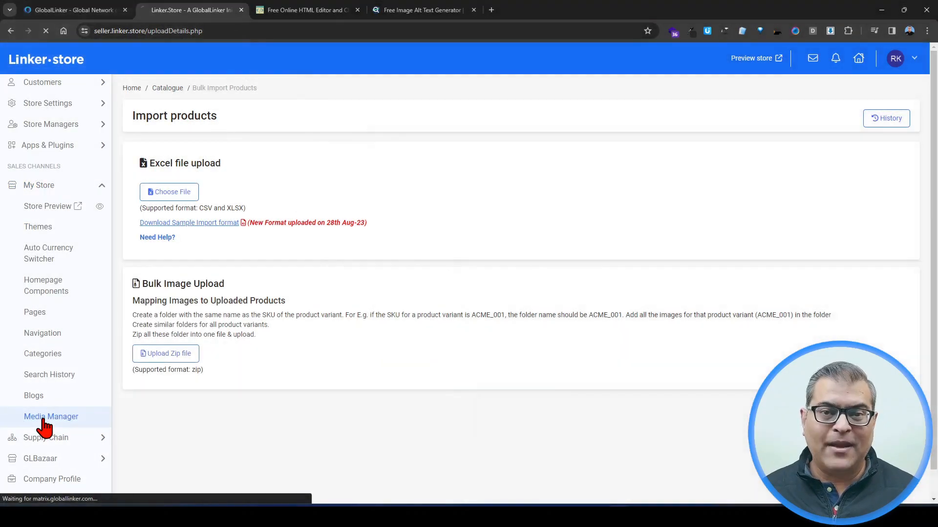
left_click(44, 419)
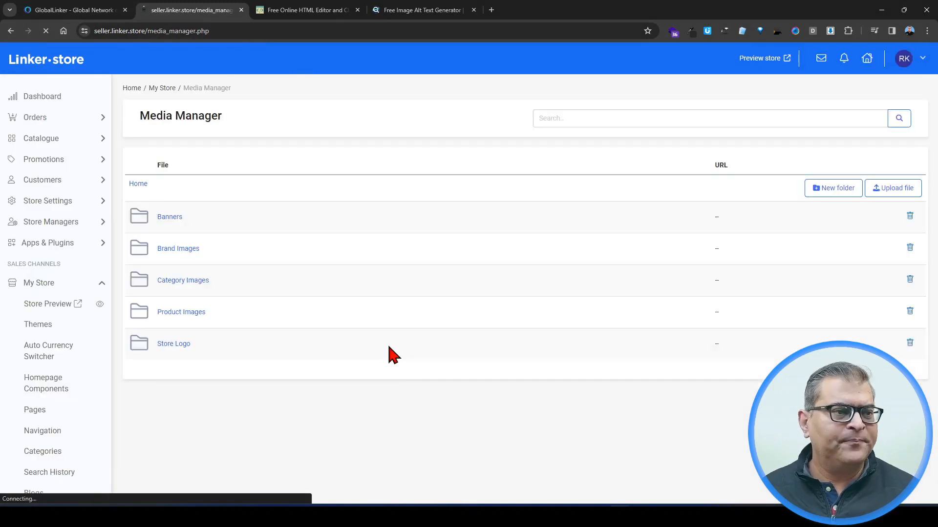
Create a folder named Smart Watch inside the Product Images folder of the Media Manager.
left_click(175, 313)
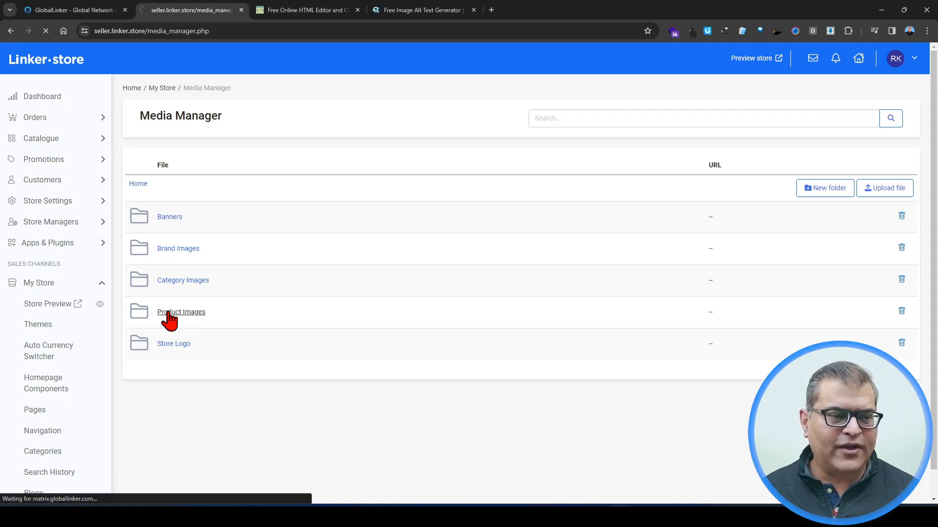
left_click(831, 200)
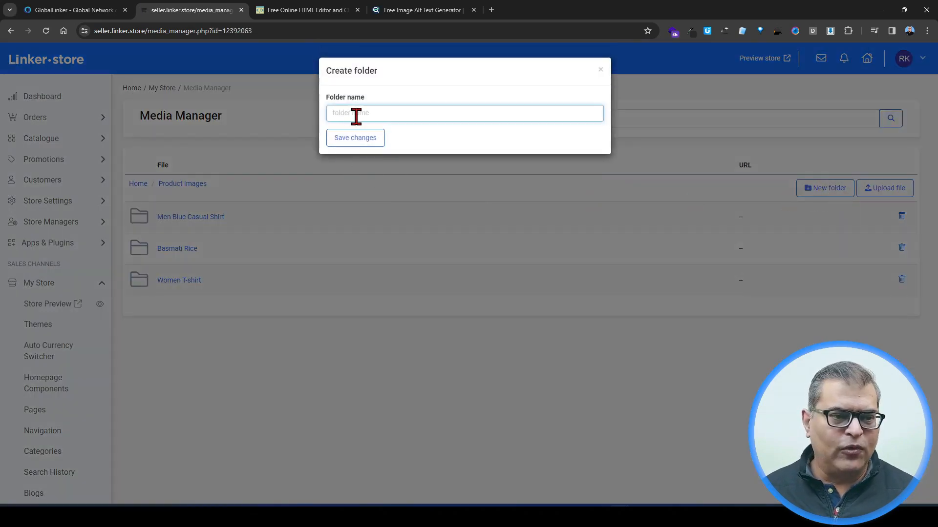
type("Smart")
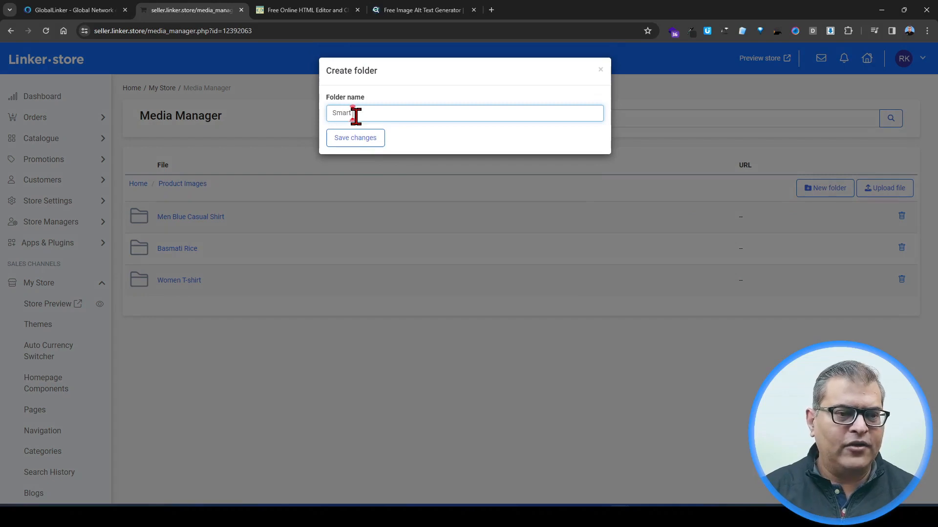
type(" watch")
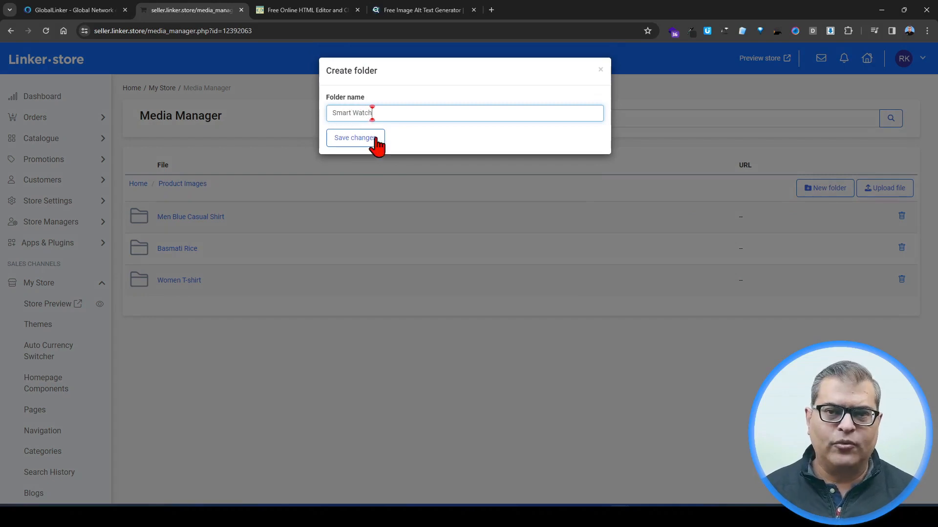
left_click(359, 145)
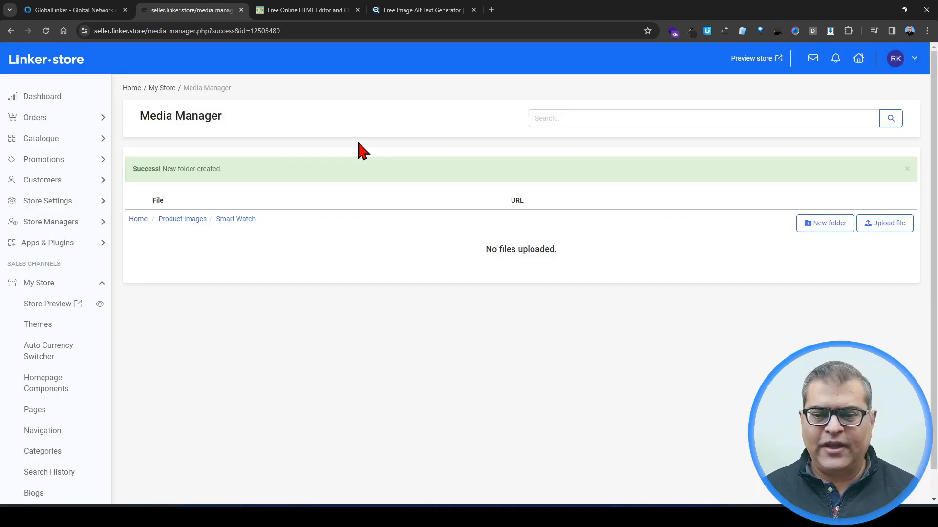
Start a file upload and search the local Product Images subfolders, from Product 8 down to Product 4, for the watch photos.
left_click(879, 225)
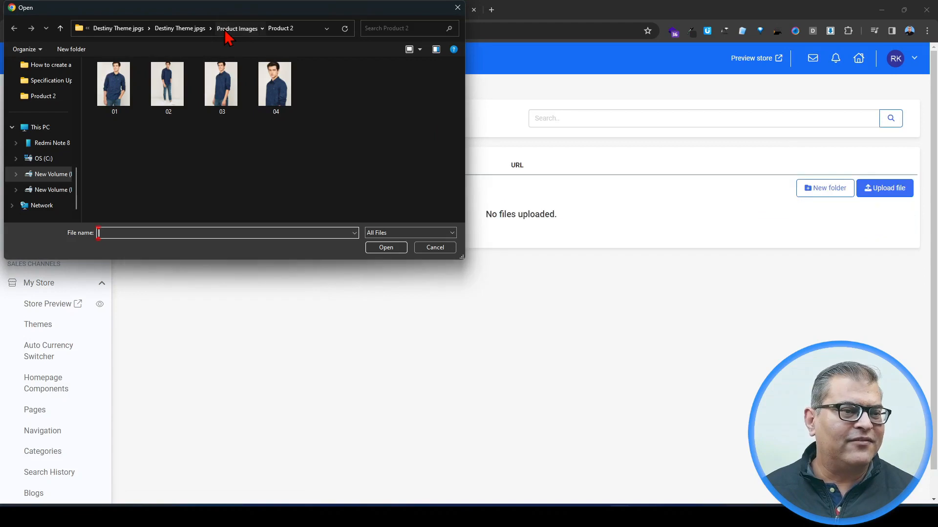
left_click(226, 33)
double_click(135, 187)
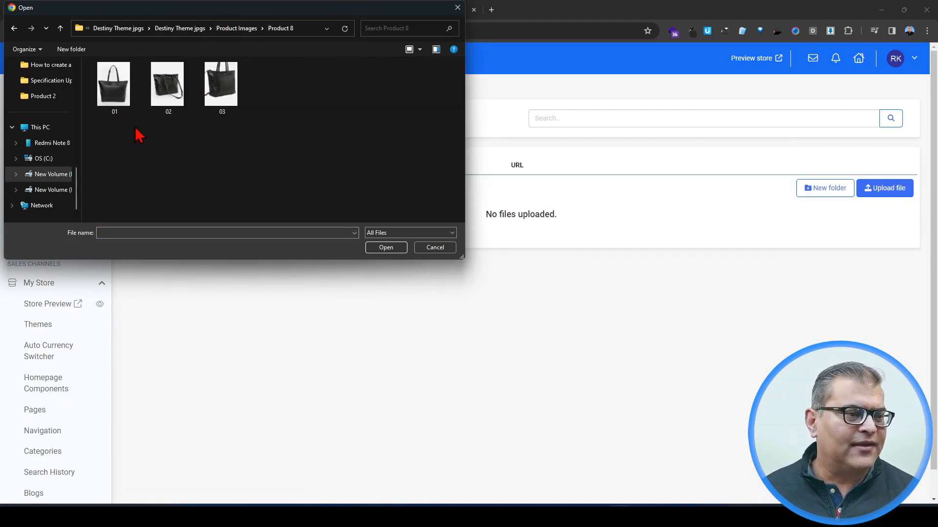
left_click(236, 28)
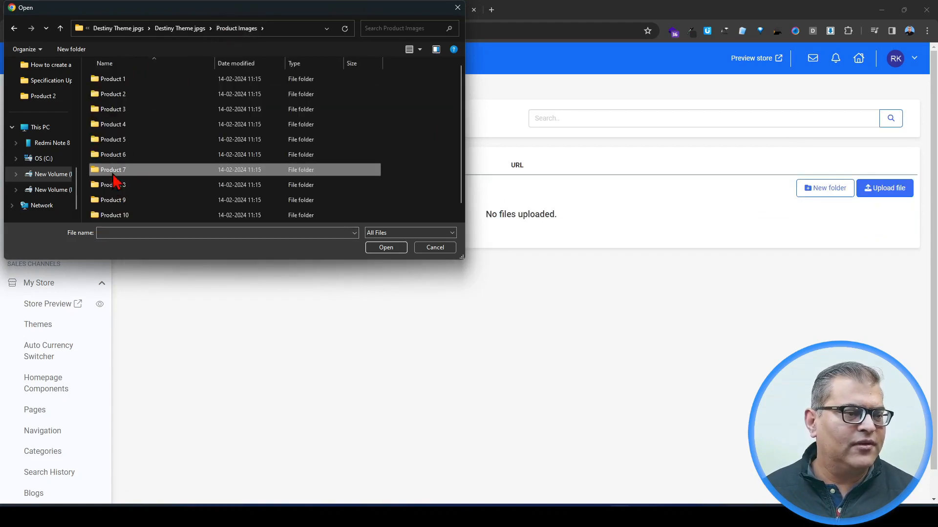
double_click(115, 175)
left_click(236, 28)
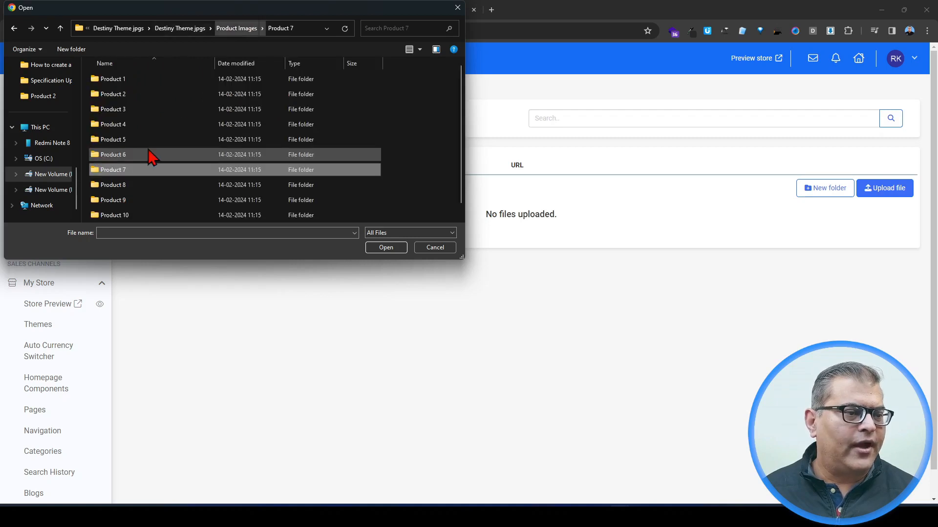
double_click(117, 155)
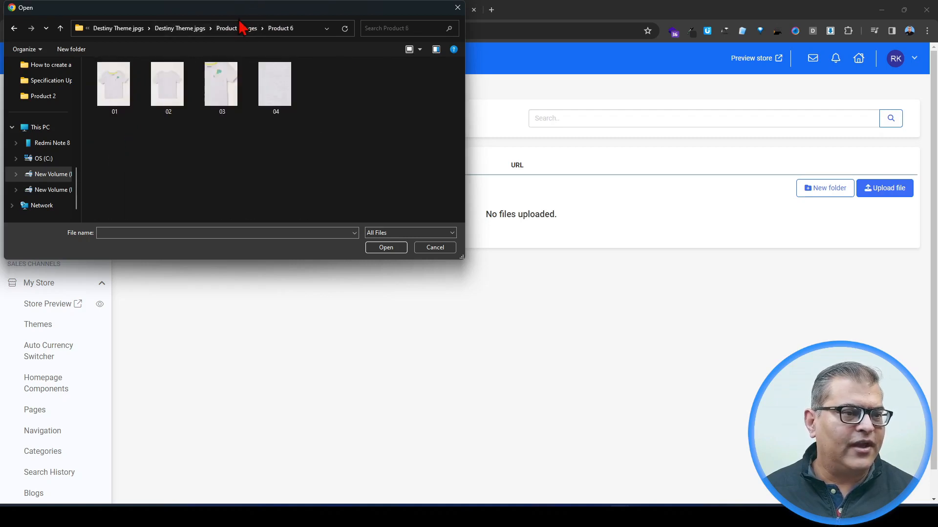
left_click(239, 28)
left_click(105, 141)
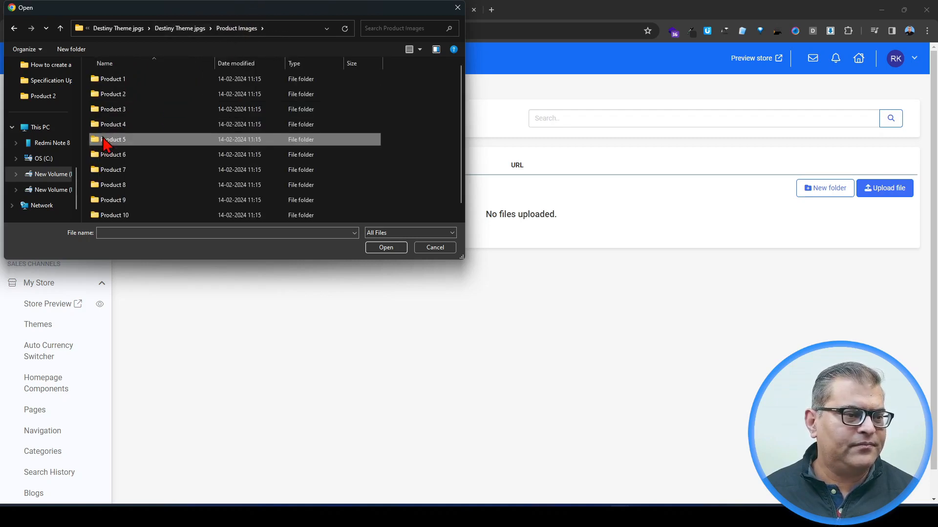
double_click(105, 142)
left_click(236, 29)
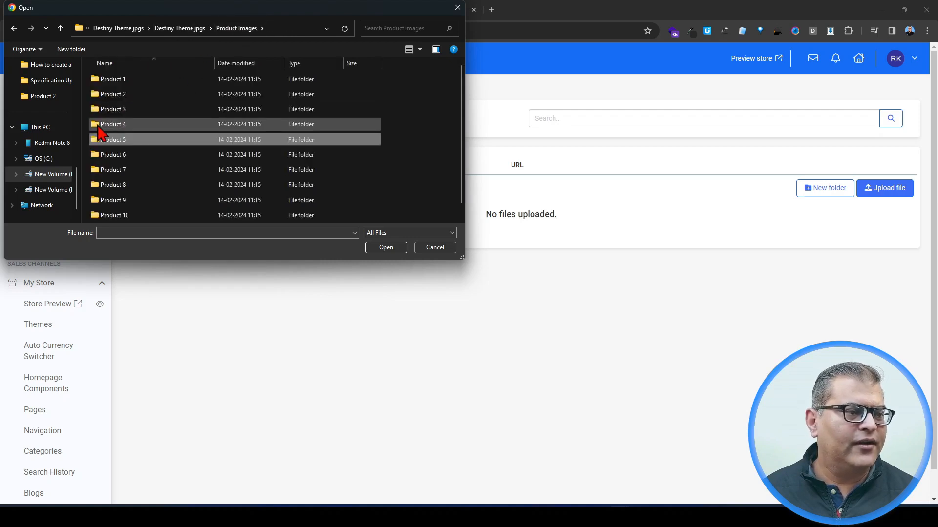
double_click(102, 126)
left_click(237, 28)
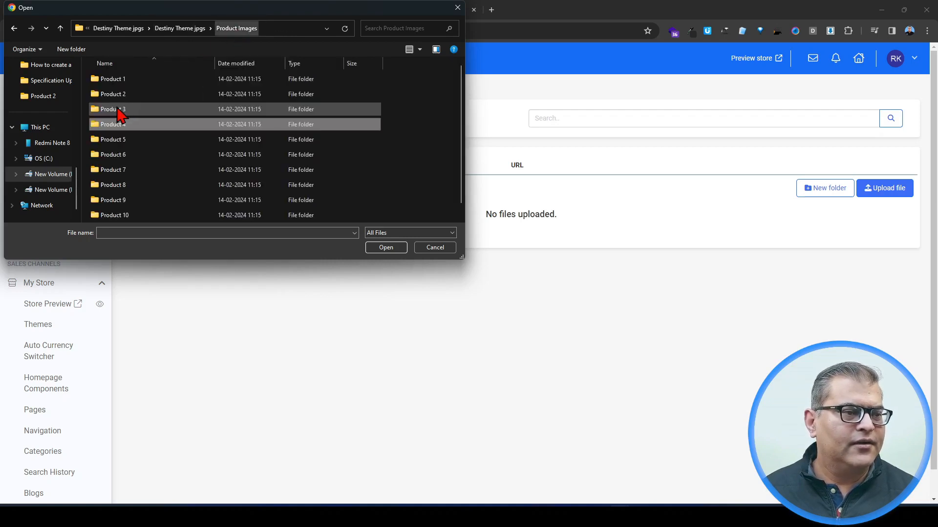
Upload all the watch images, 01 to 04, from the local Product 3 folder to the Smart Watch folder.
double_click(117, 109)
left_click(109, 111)
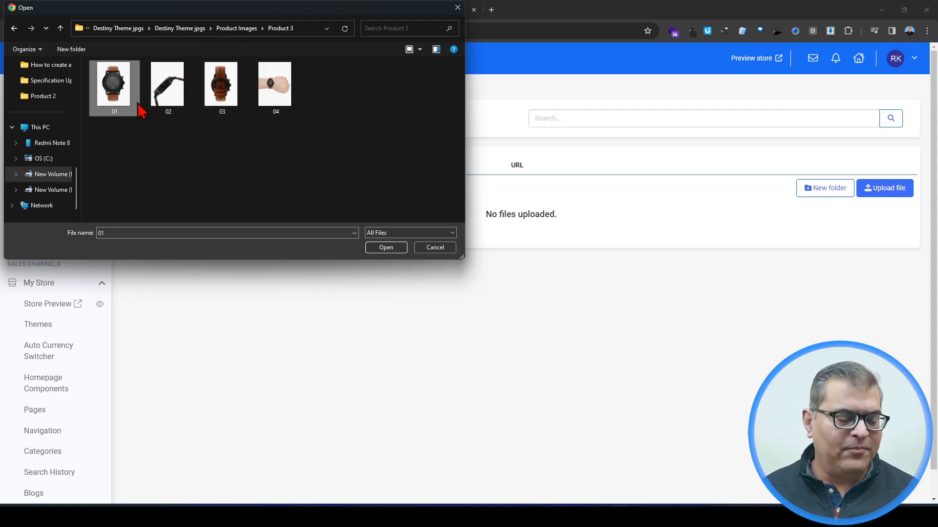
key("ctrl+a")
left_click(386, 248)
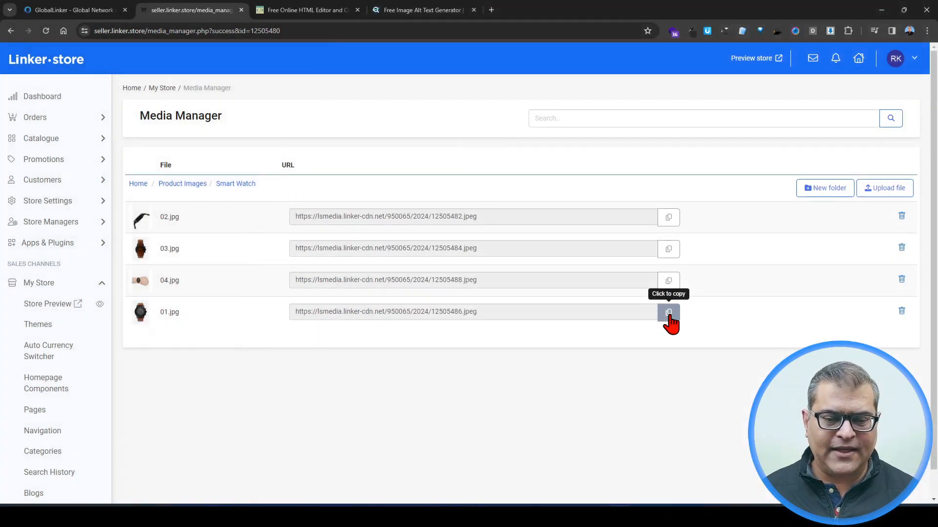
Copy the URL of 01.jpg and paste it into the smart watch's Cover Image URL cell Y9 in the WPS Office workbook.
left_click(669, 313)
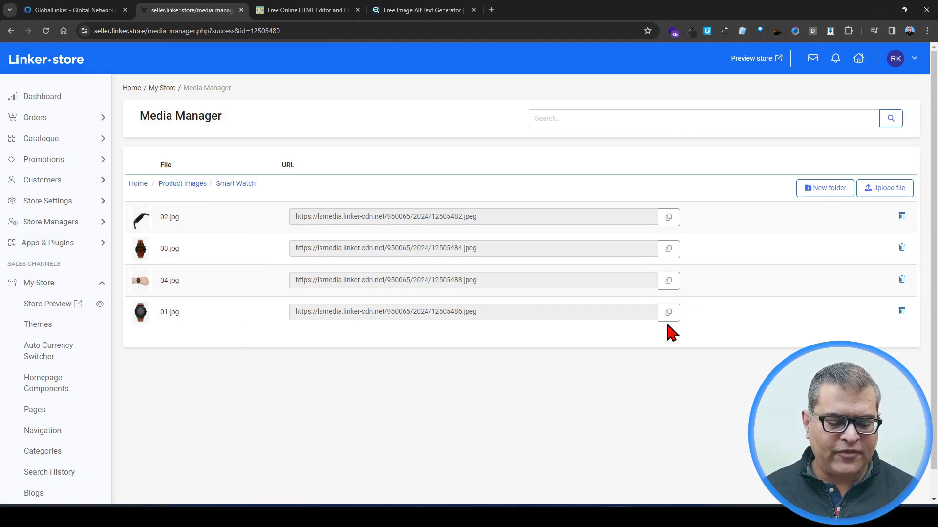
key("alt+Tab")
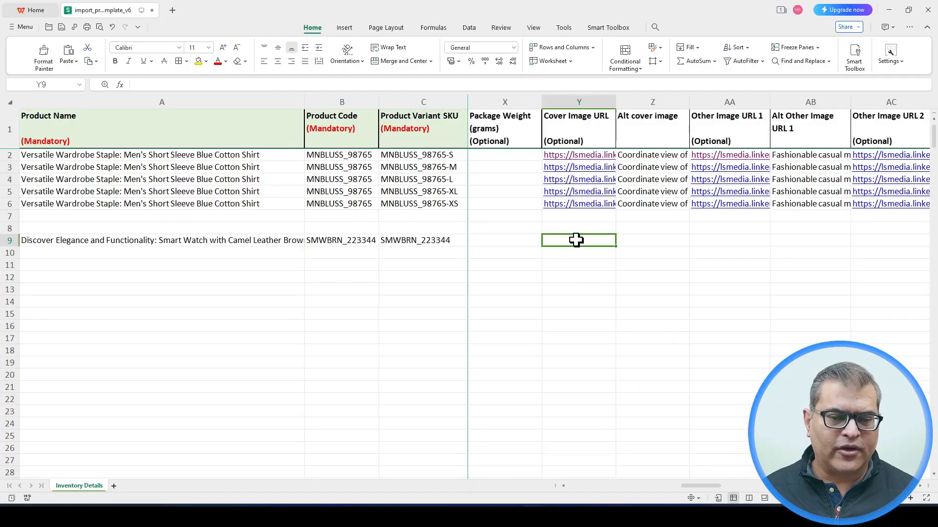
double_click(576, 239)
key("ctrl+v")
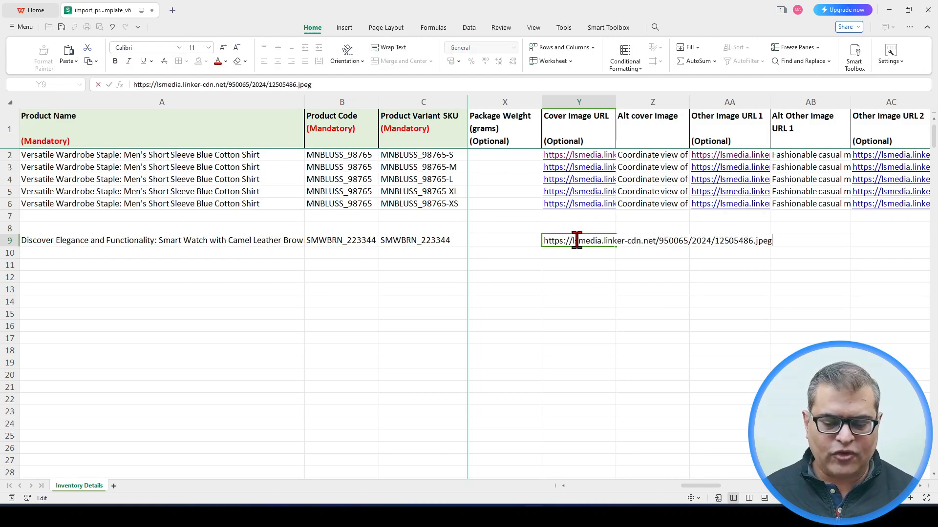
key("Return")
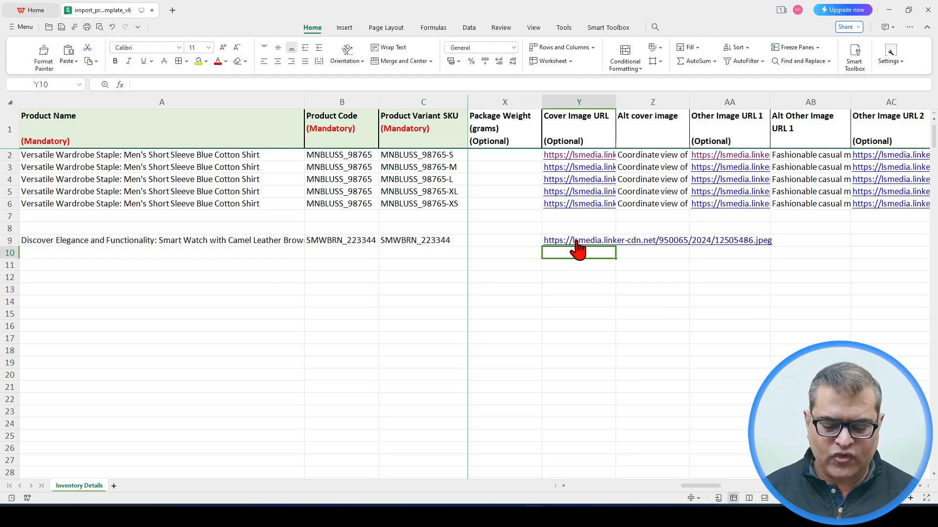
Copy the URL of 02.jpg from the Media Manager into the smart watch's Other Image URL 1 cell, AA9.
key("Up")
key("Right")
key("Right")
key("alt+Tab")
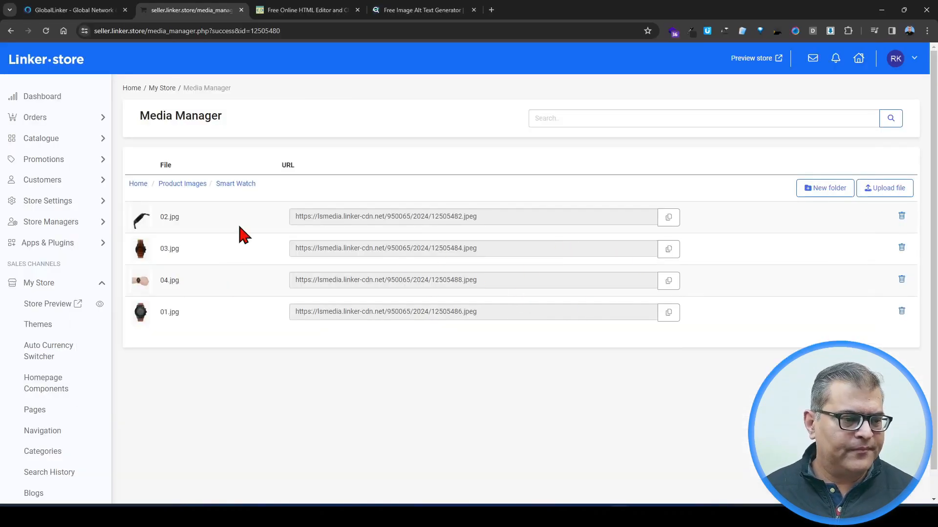
key("alt+Tab")
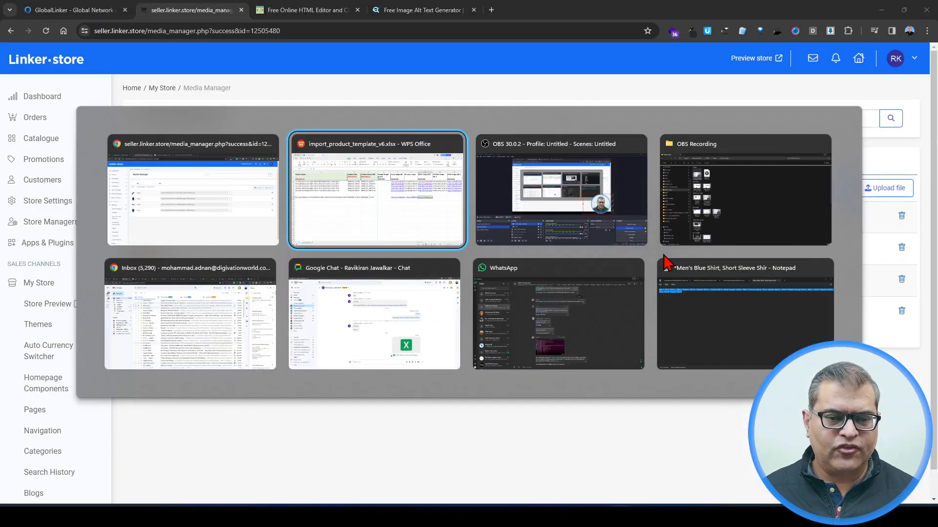
key("BackSpace")
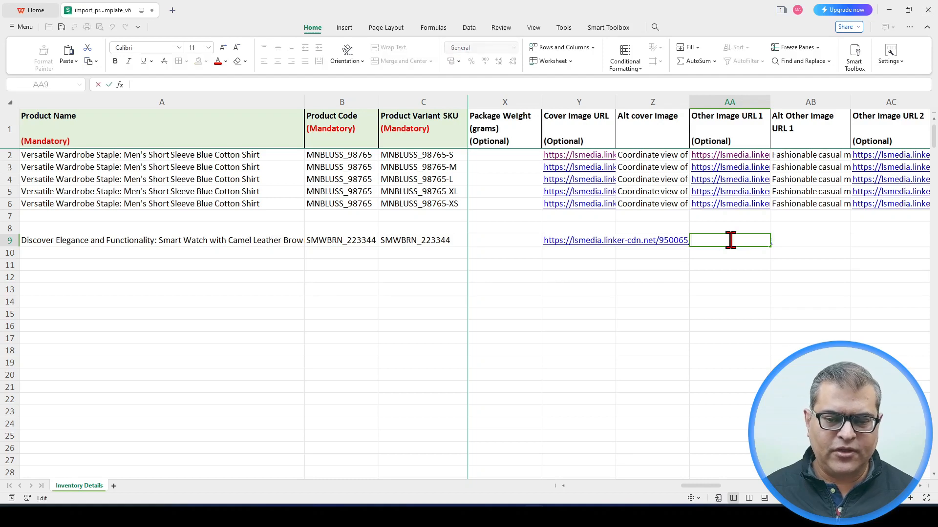
key("ctrl+v")
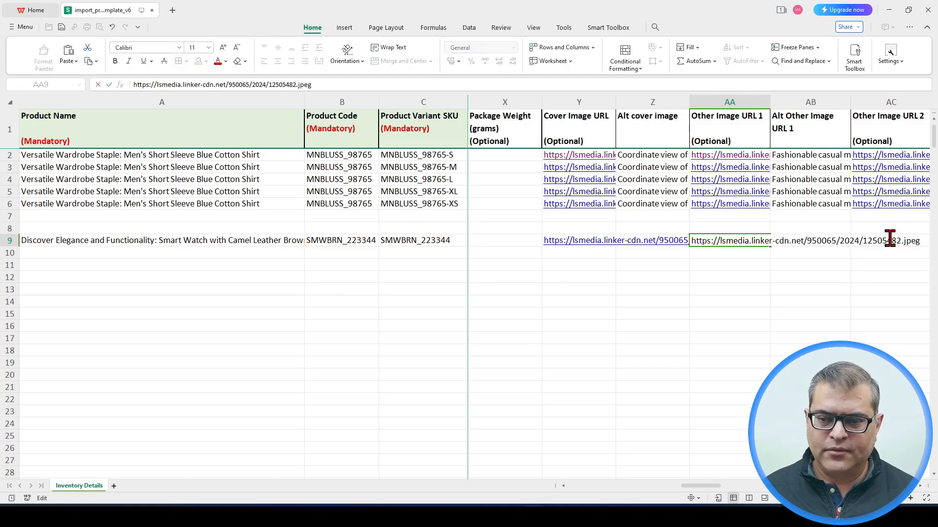
key("Return")
Copy the URL of 03.jpg from the Media Manager into the smart watch's Other Image URL 2 cell, AC9.
key("Up")
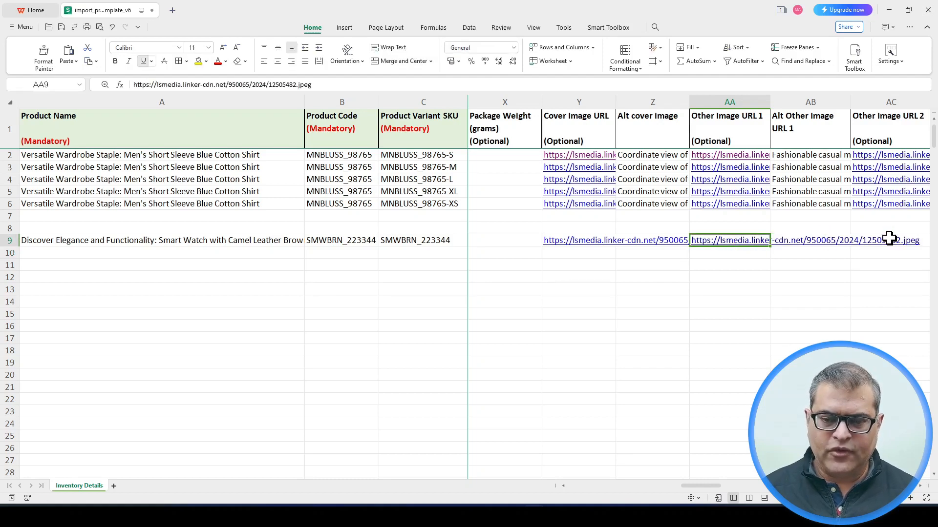
key("Right")
key("Right")
key("alt+Tab")
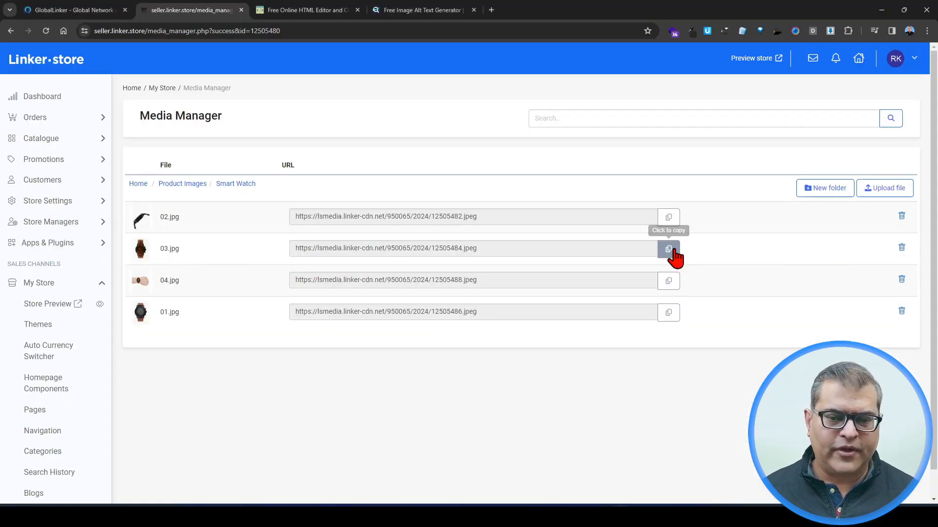
left_click(668, 248)
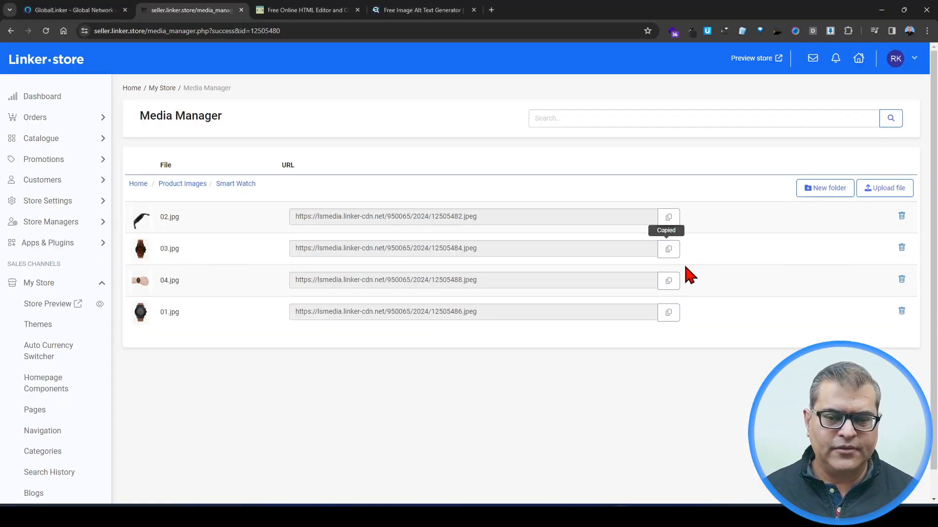
key("alt+Tab")
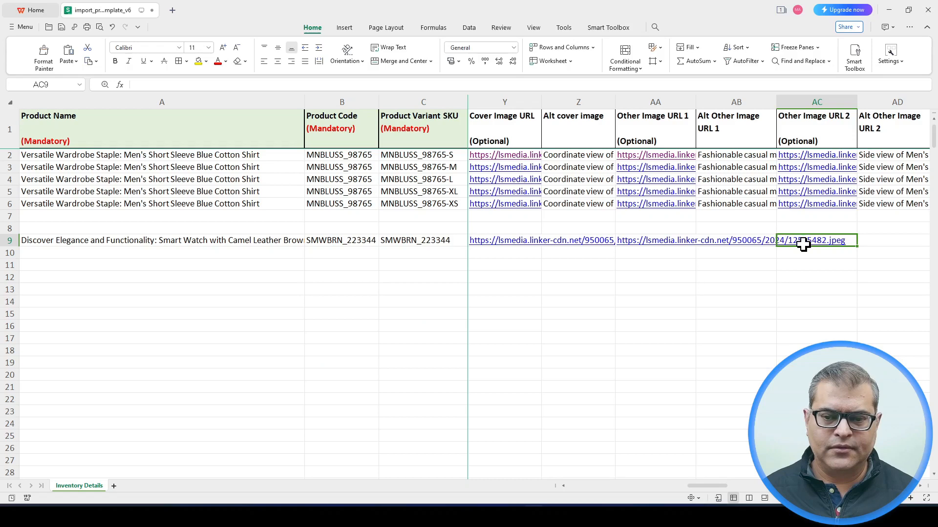
double_click(812, 243)
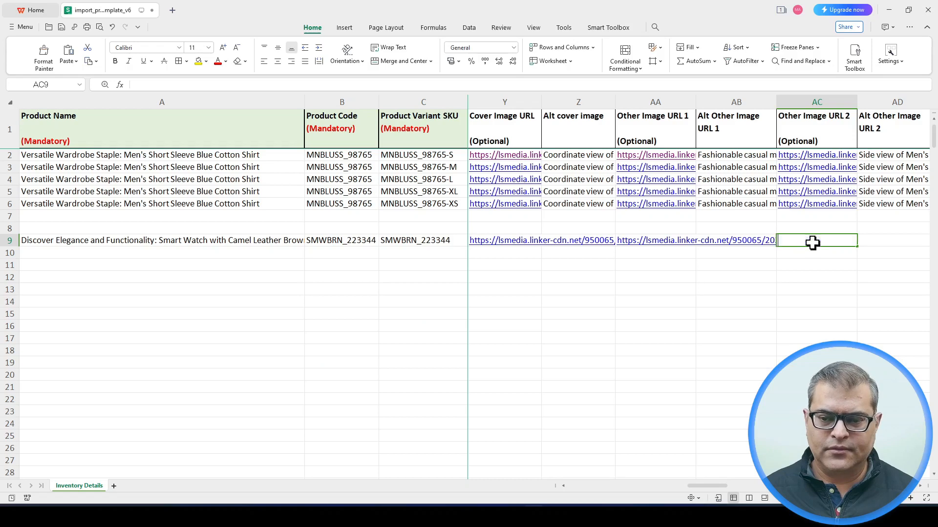
double_click(812, 243)
key("ctrl+v")
key("Return")
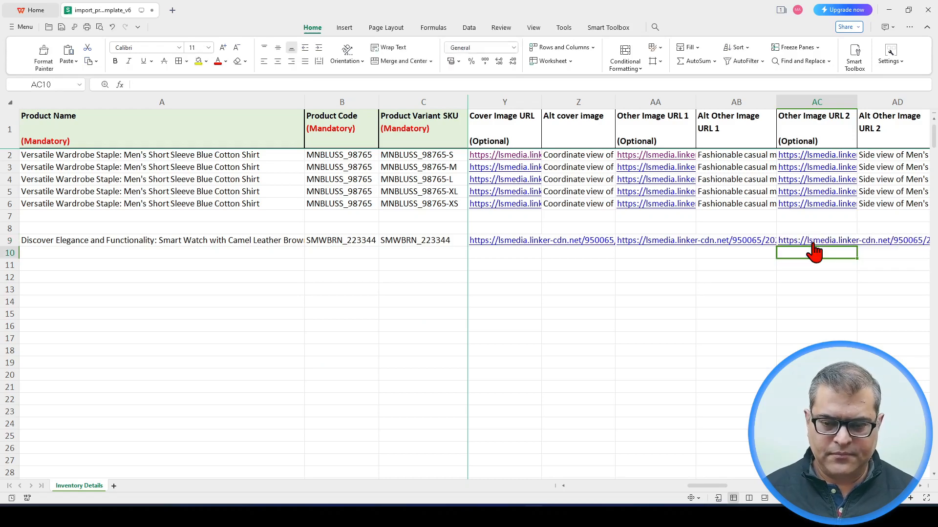
Copy the URL of 04.jpg from the Media Manager into the smart watch's Other Image URL 3 cell, AE9.
key("Up")
key("Right")
key("Right")
key("alt+Tab")
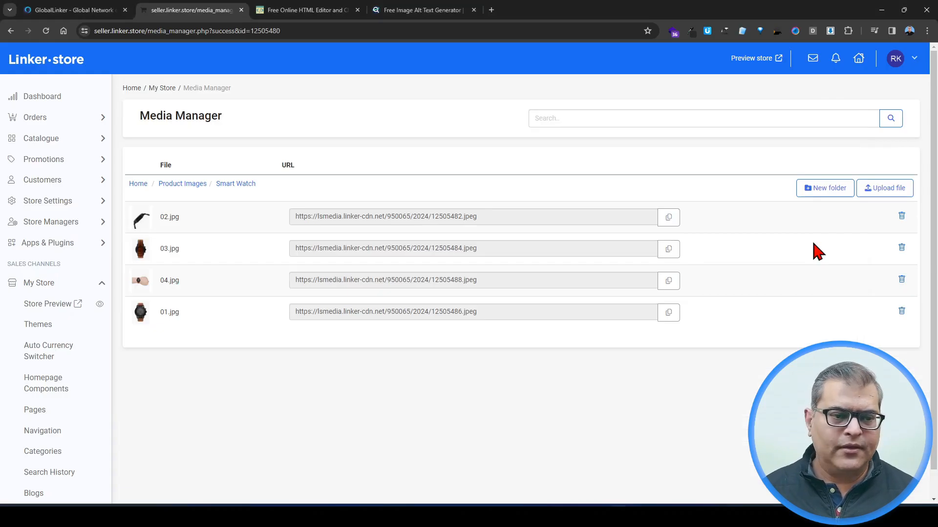
left_click(667, 285)
key("alt+Tab")
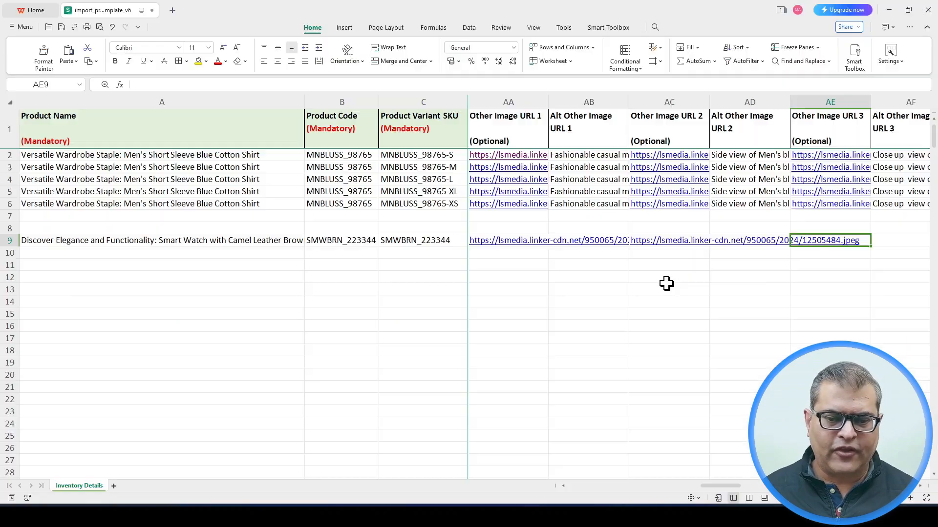
double_click(840, 242)
key("ctrl+v")
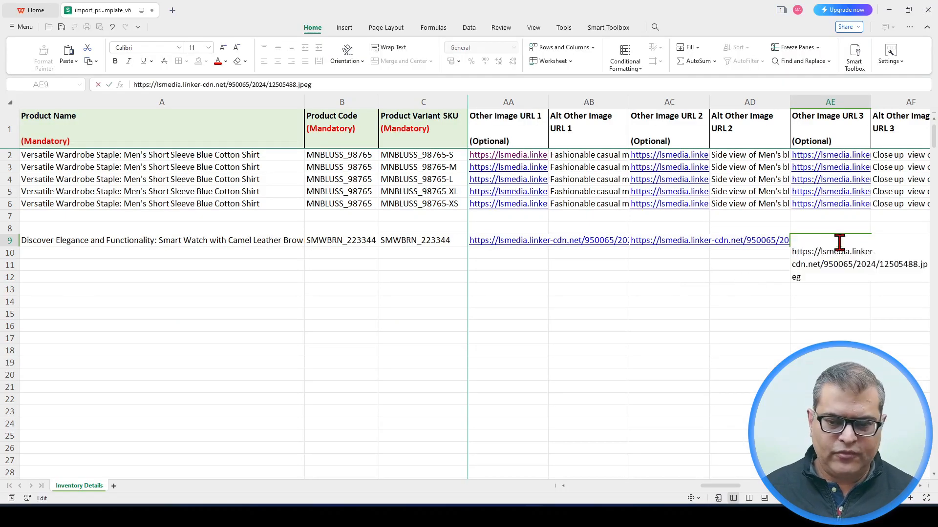
key("Return")
Review the smart watch row's image URL and alt text cells across to the Alt Other Image URL 5 column.
left_click(841, 245)
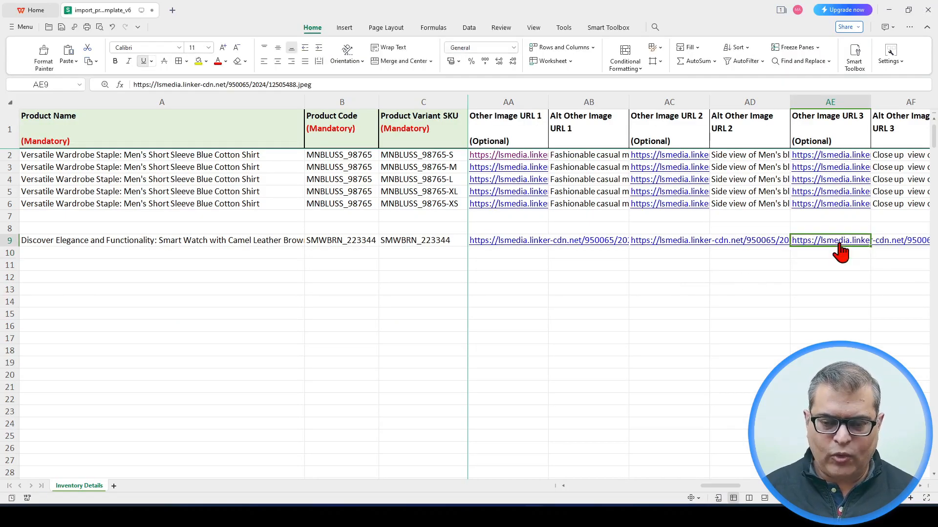
key("Left")
key("Left")
key("Left")
key("Right")
key("Right")
key("Right")
key("Right")
key("Right")
key("Right")
key("Right")
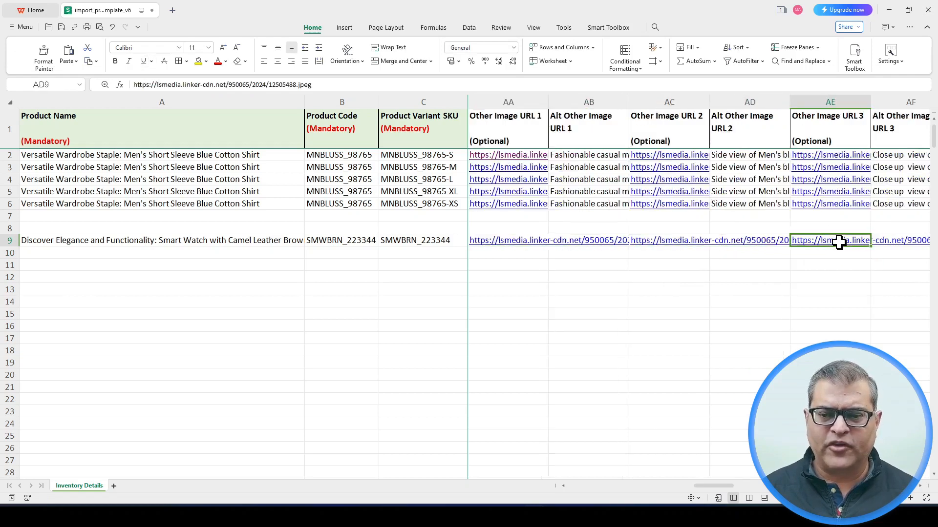
key("Right")
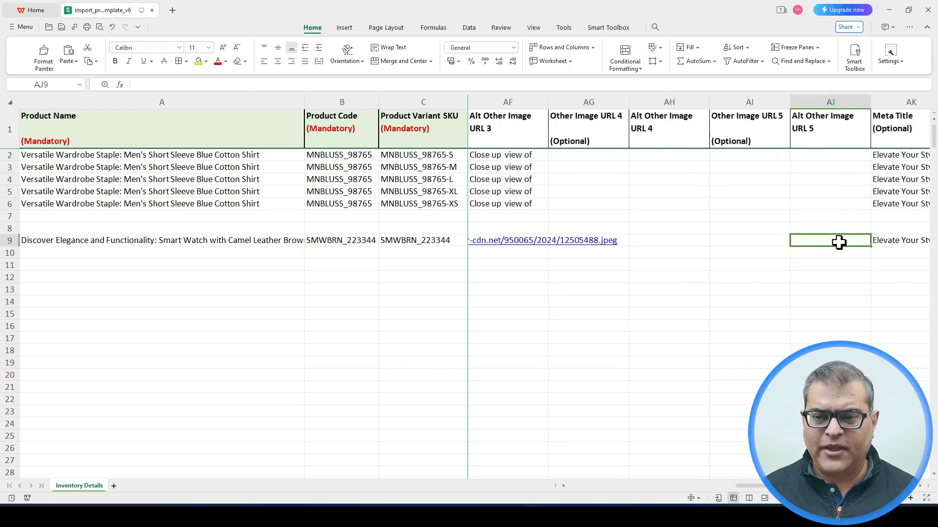
Review the smart watch row's image URL and alt text cells from AJ9 back to the Alt cover image cell, Z9.
key("Left")
key("Left")
key("Left")
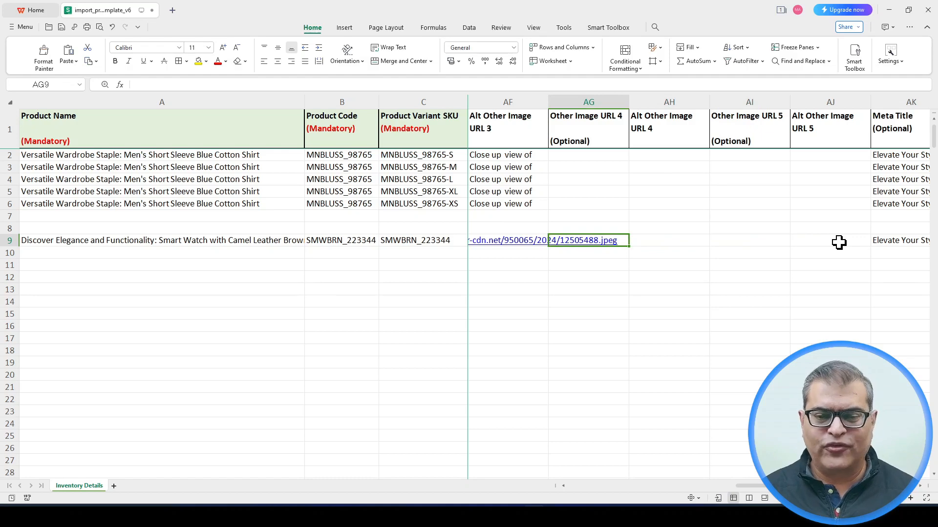
key("Left")
key("Left")
key("Left")
key("Left")
key("Left")
key("Left")
key("Left")
key("Left")
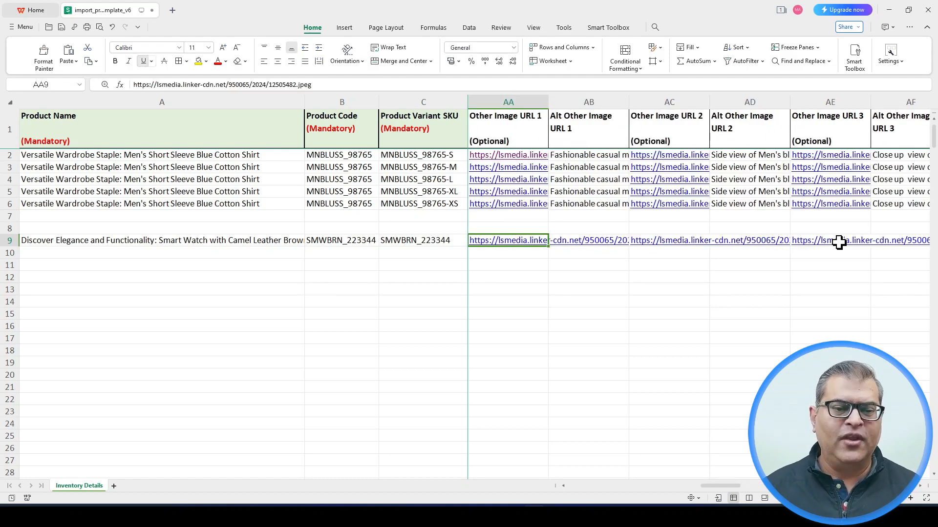
key("Left")
key("Right")
key("Right")
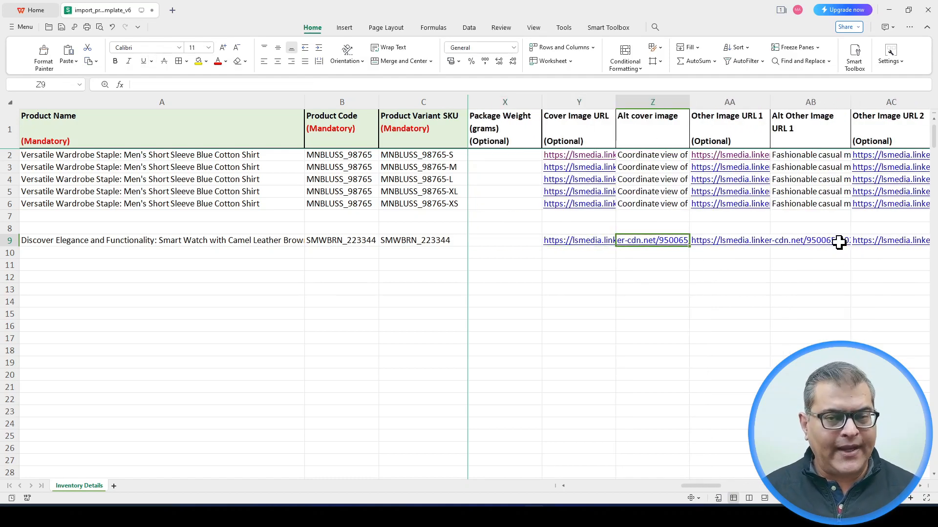
key("Left")
key("Right")
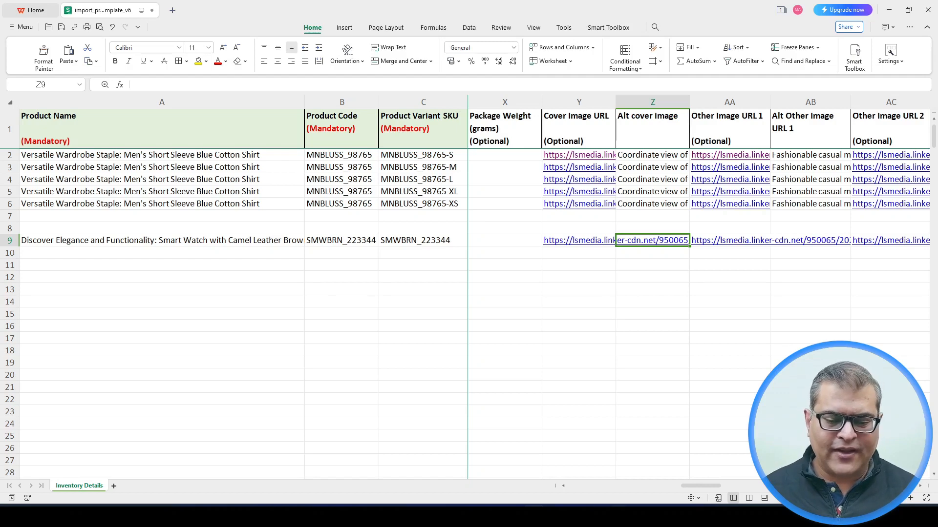
Switch to Chrome and bring up the input form of Quattr's Image Alt Text Generator.
mouse_move(618, 516)
left_click(667, 494)
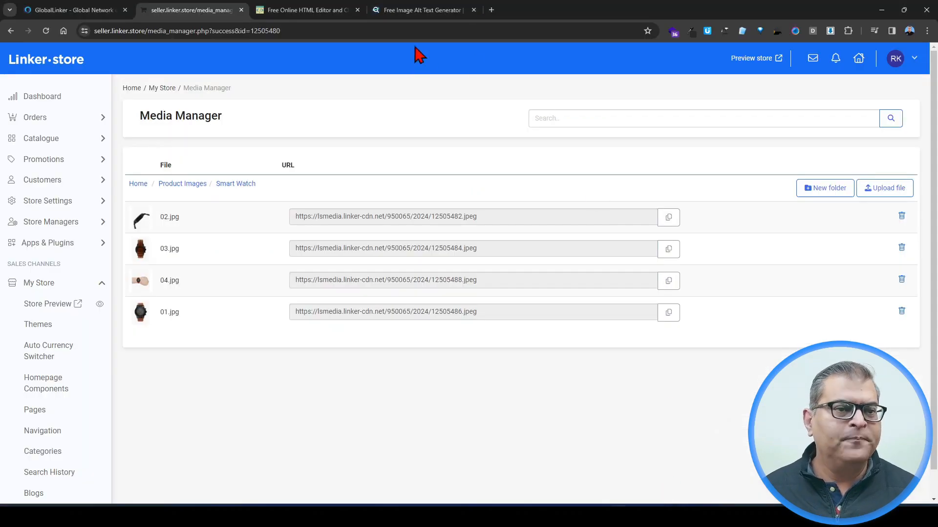
left_click(418, 10)
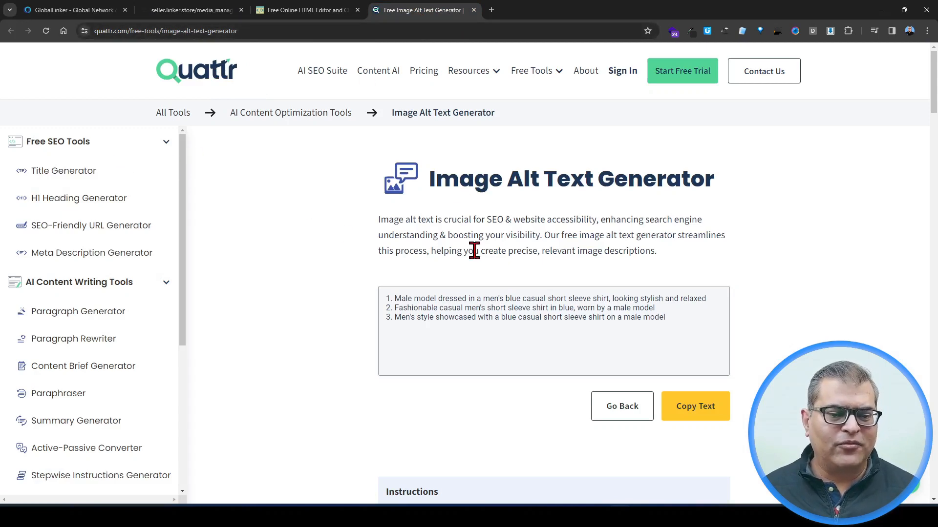
left_click(620, 408)
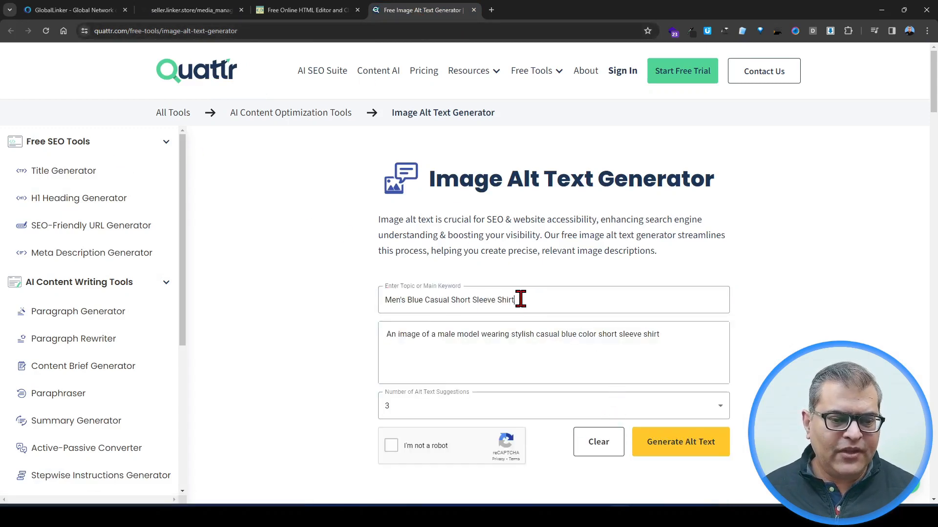
Replace the alt text generator's topic or main keyword with "Round Dial Smart Watch with Brown Color Strap".
left_click_drag(519, 299, 359, 308)
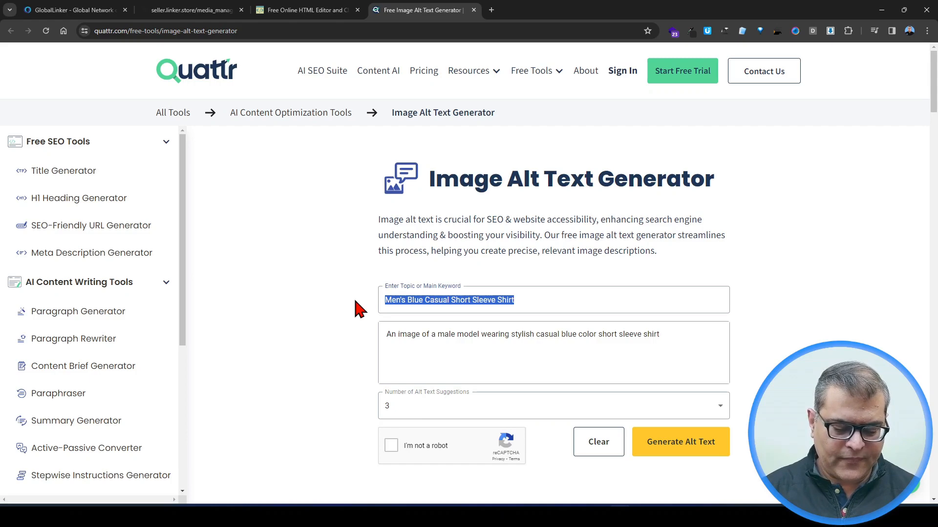
type("Shior")
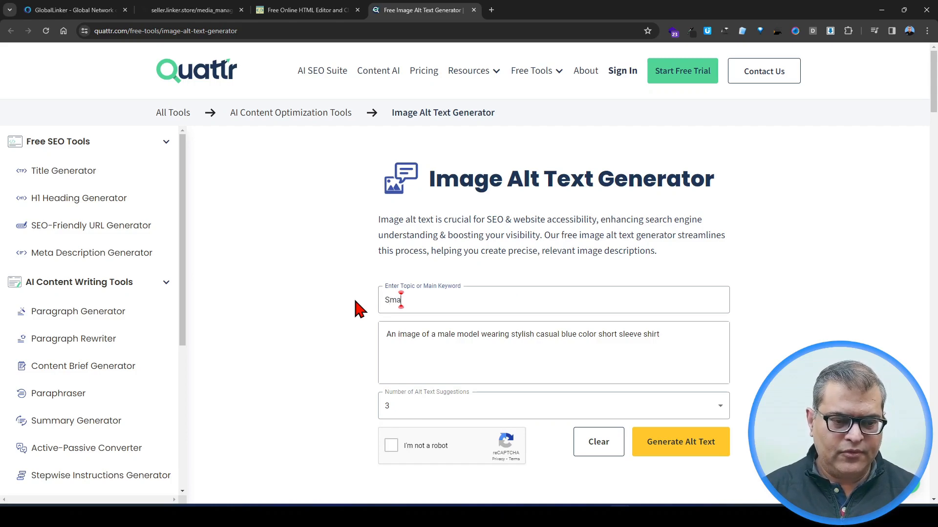
key("BackSpace")
key("BackSpace")
key("BackSpace")
key("BackSpace")
key("BackSpace")
type("Rou")
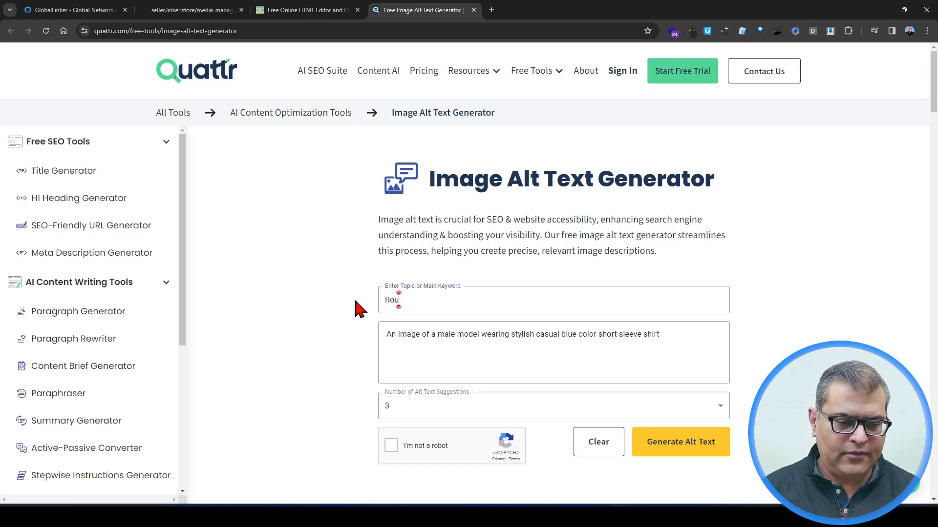
type("nd Dia")
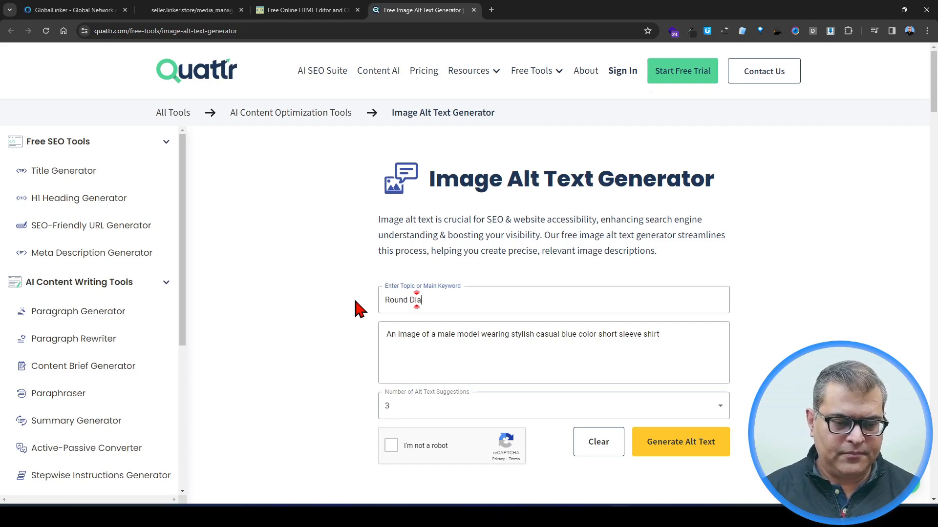
type("l Smart")
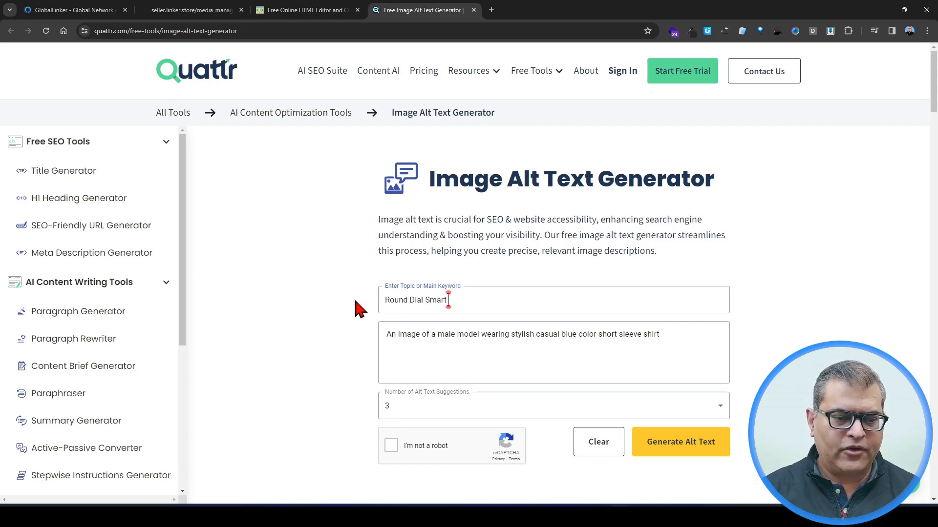
type(" Watch with")
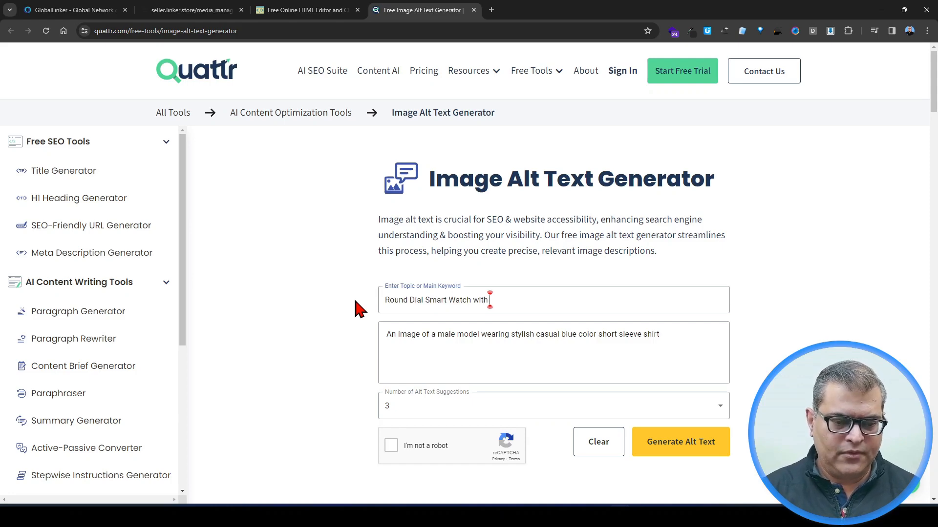
type(" Brow")
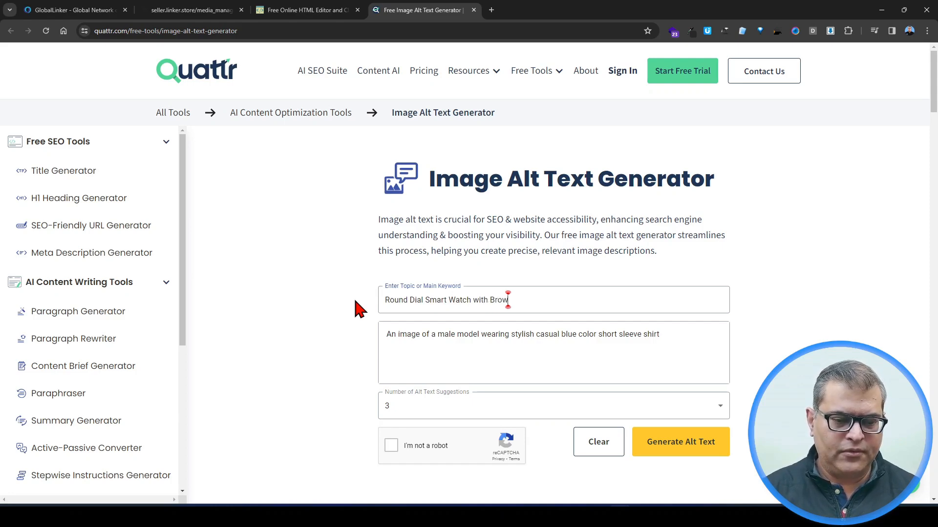
type("n Color")
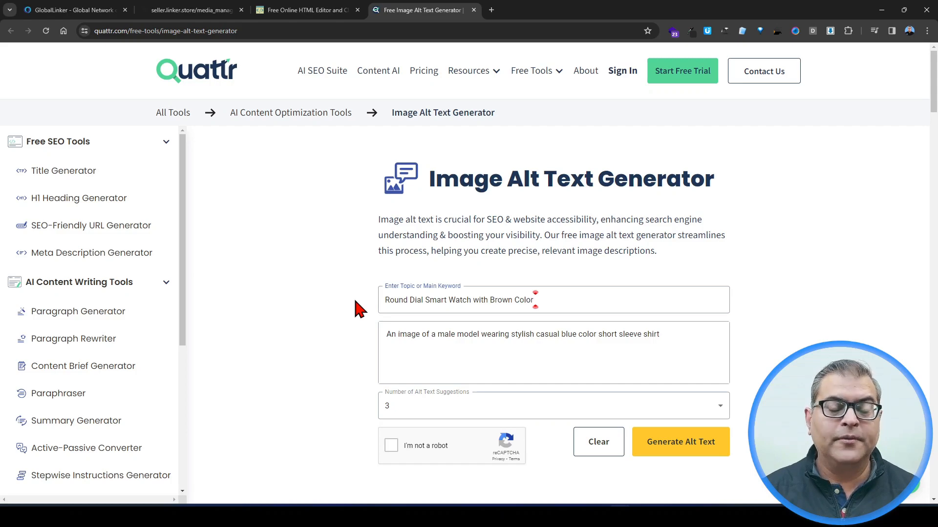
type(" St")
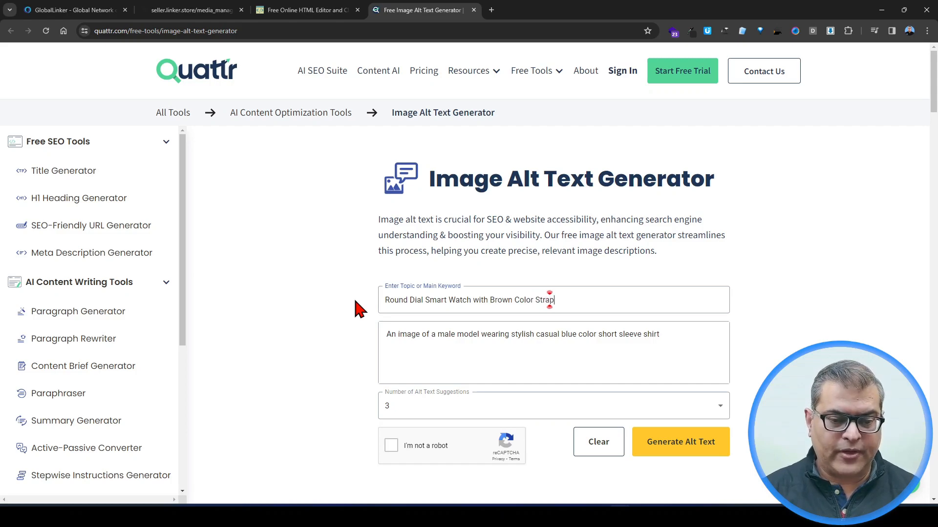
type("rap")
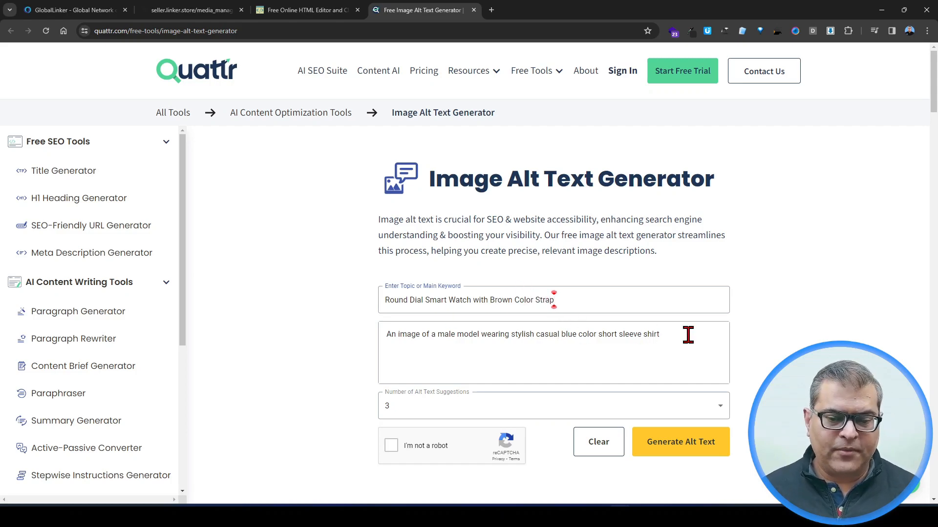
Replace the image description with "Image of a smart watch with round dial and brown color camel leather strap".
left_click_drag(688, 335, 306, 341)
type("Image of a")
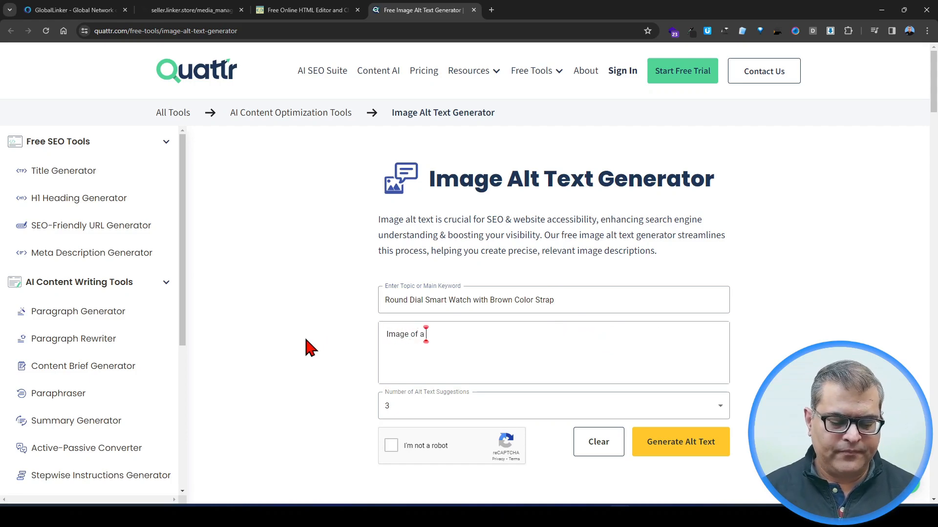
type(" smart w")
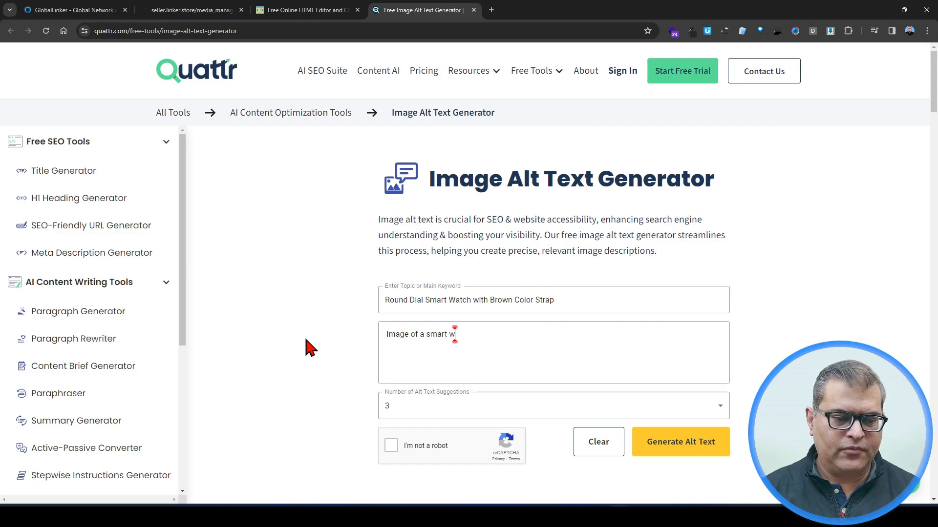
type("atch with")
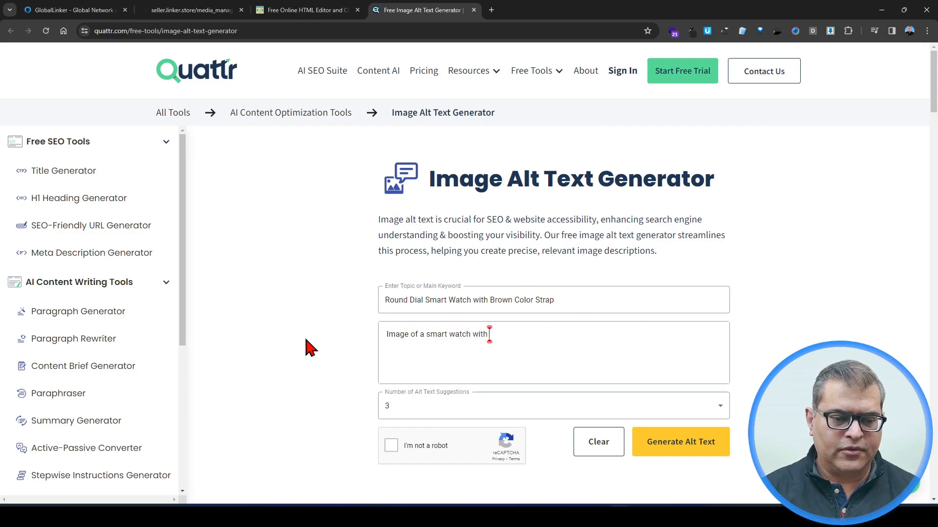
type(" round dial a")
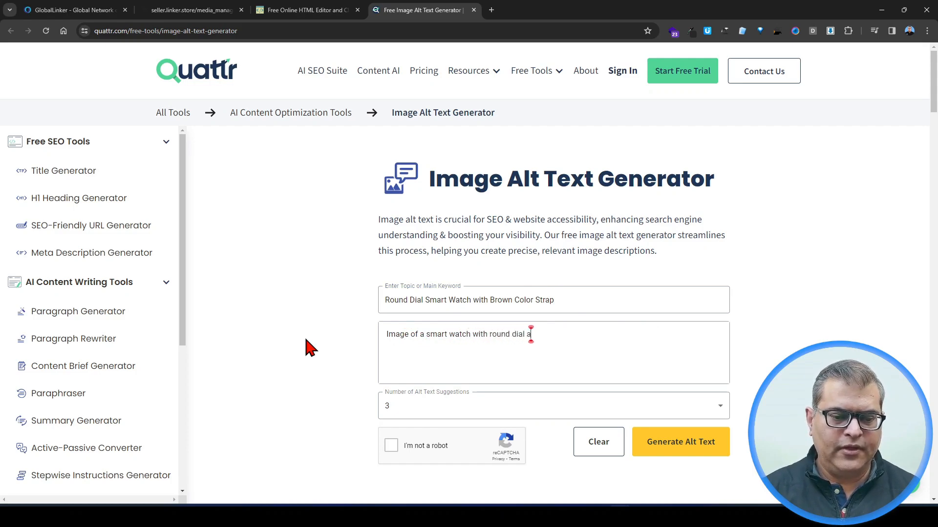
type("nd brow")
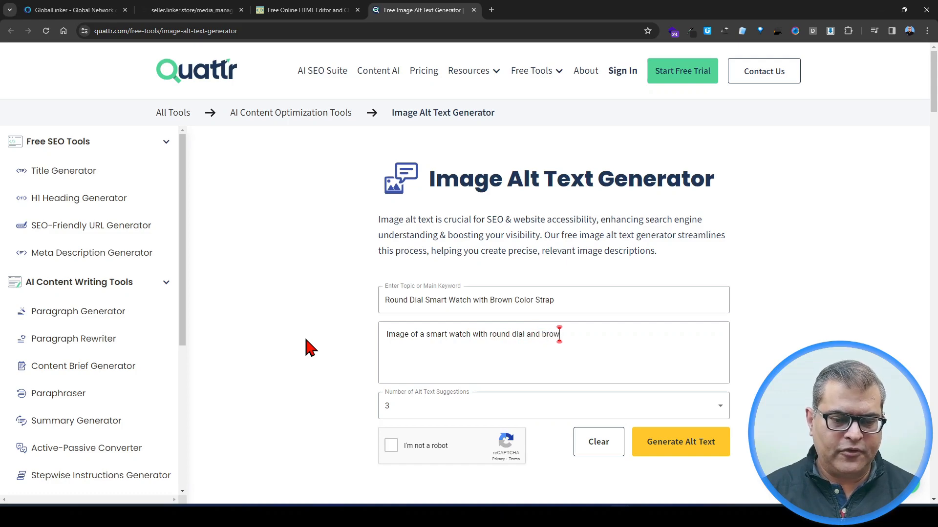
type("n color")
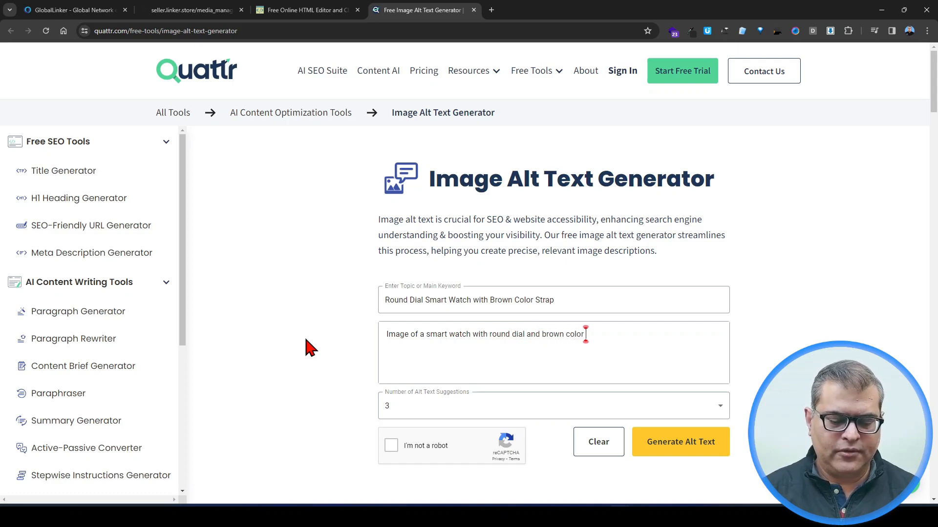
type(" came")
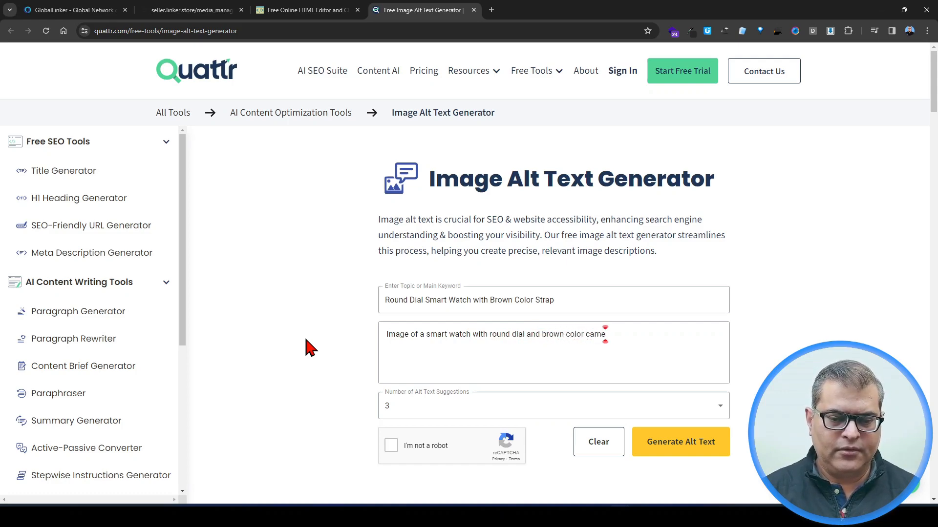
type("l laather stra")
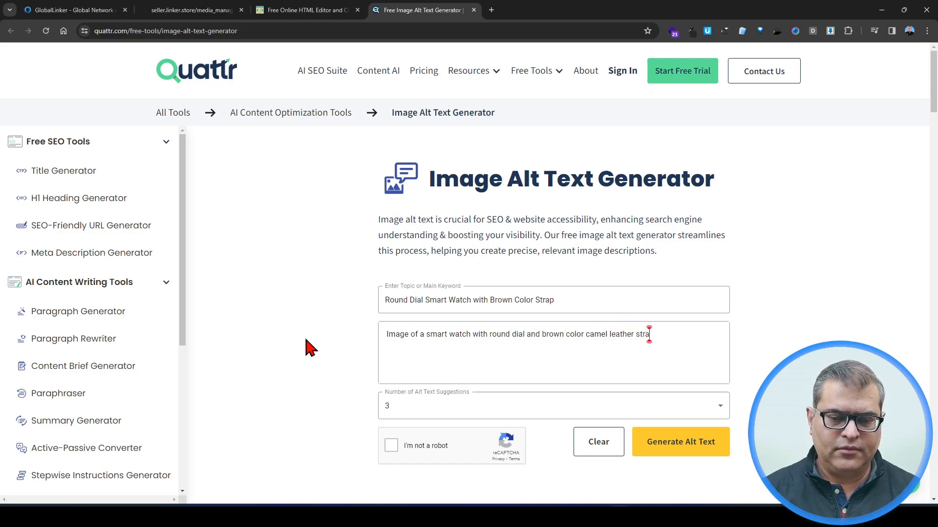
type("p")
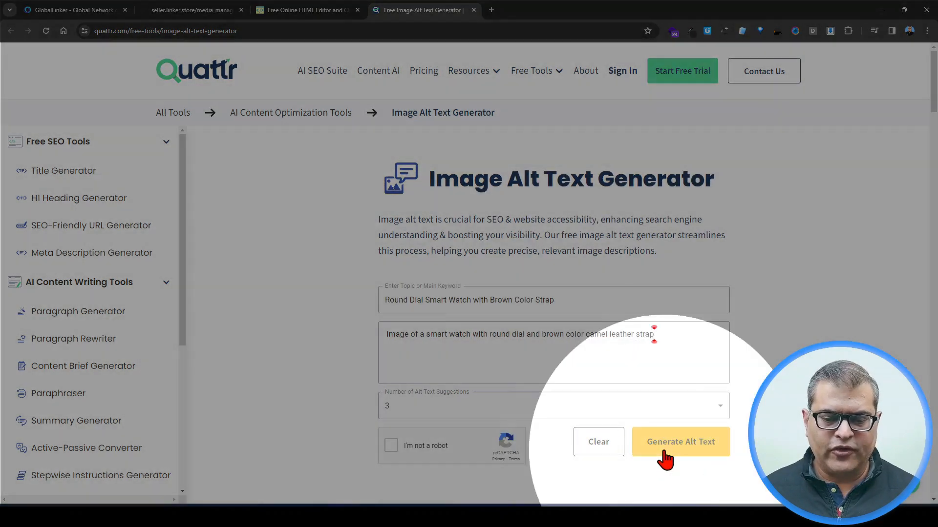
Generate three alt text suggestions for the smart watch, completing the reCAPTCHA check, and copy them.
left_click(664, 452)
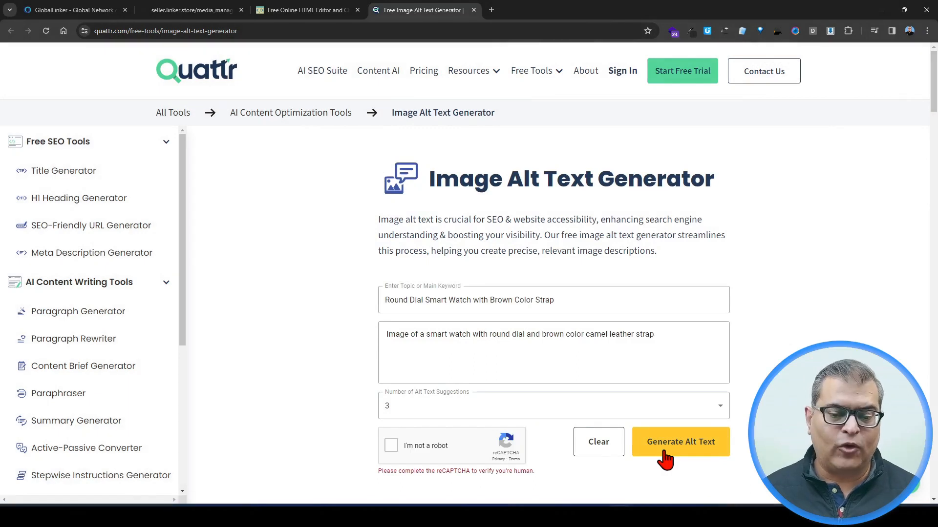
left_click(391, 447)
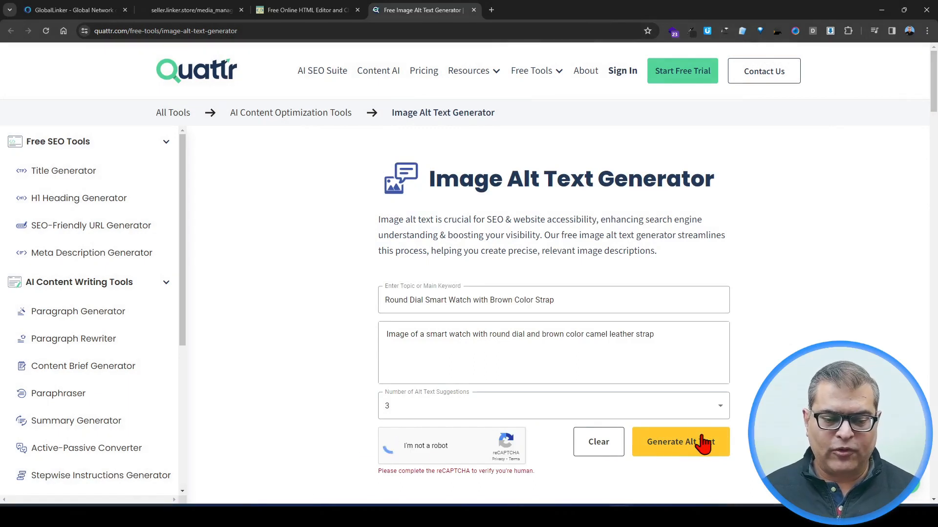
left_click(699, 451)
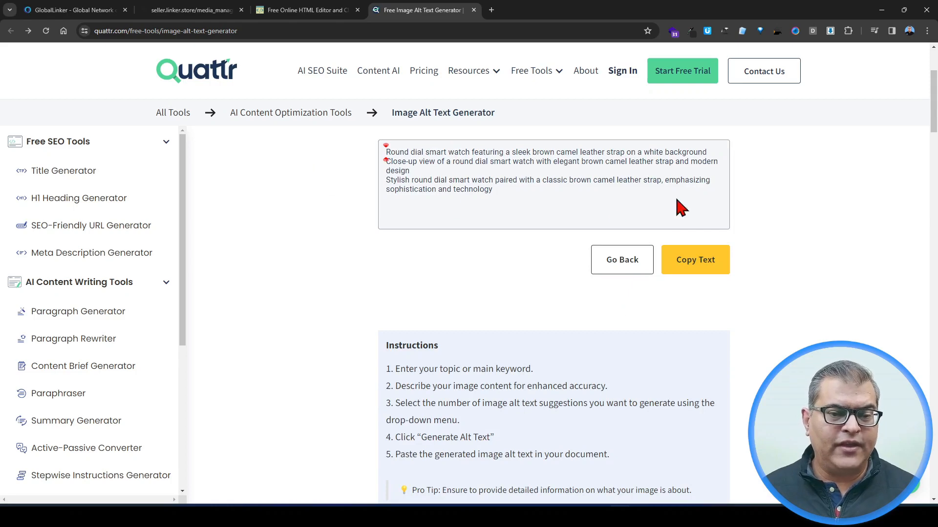
left_click(702, 265)
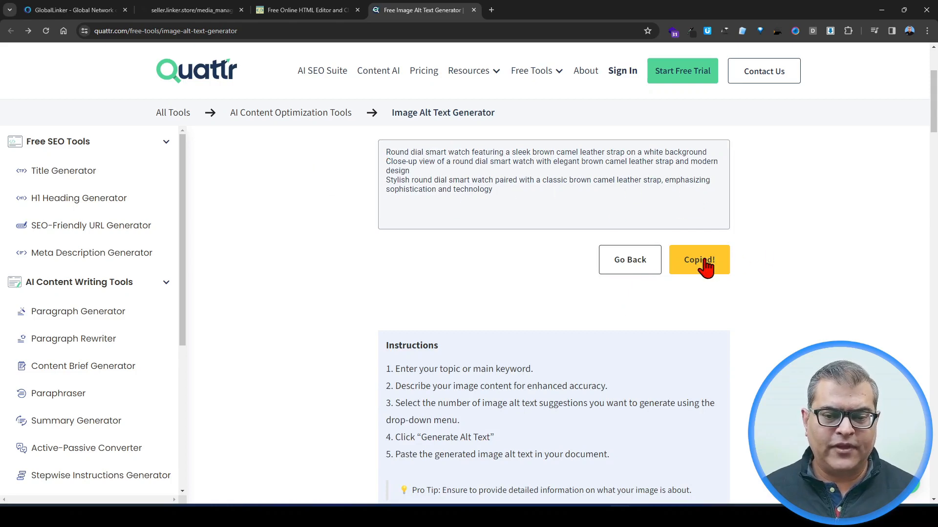
Switch to WPS Office and paste the suggestions into the smart watch's Alt cover image cell, Z9, keeping only the third one.
key("alt+Tab")
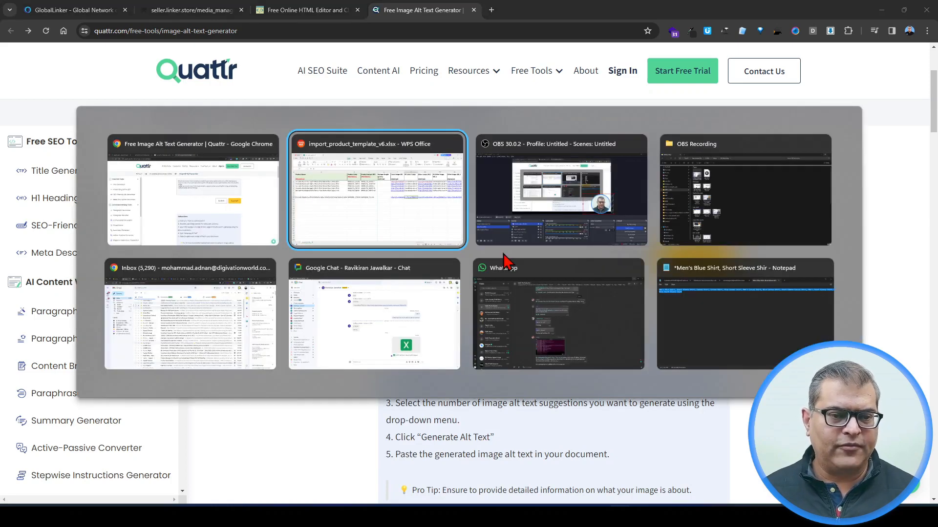
double_click(650, 240)
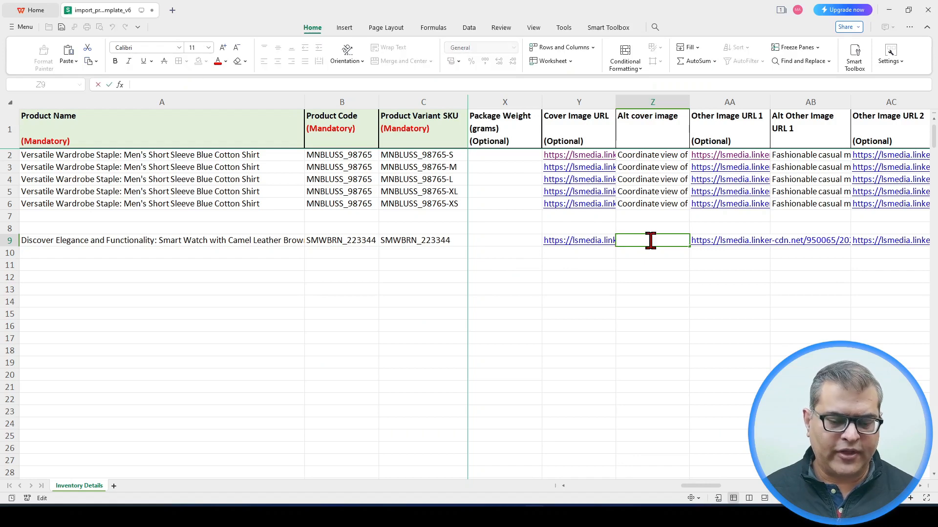
key("ctrl+v")
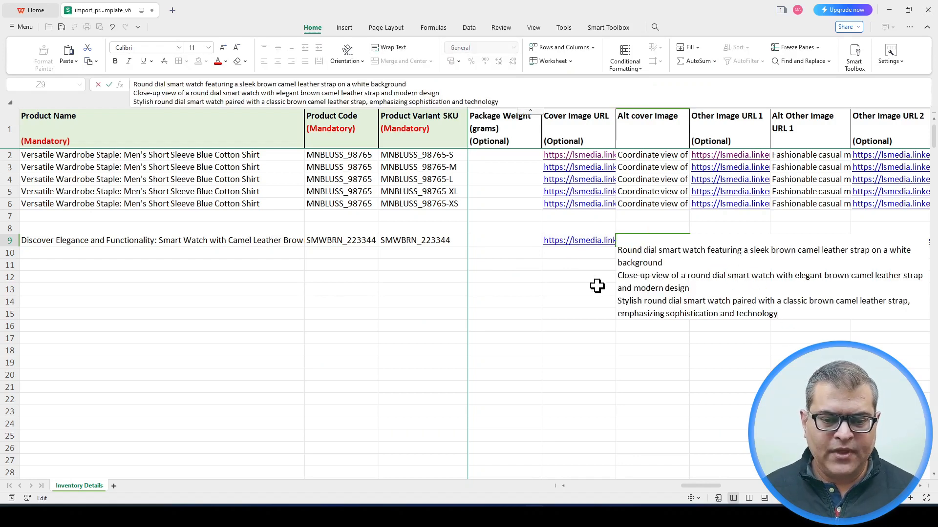
left_click_drag(693, 289, 600, 247)
key("BackSpace")
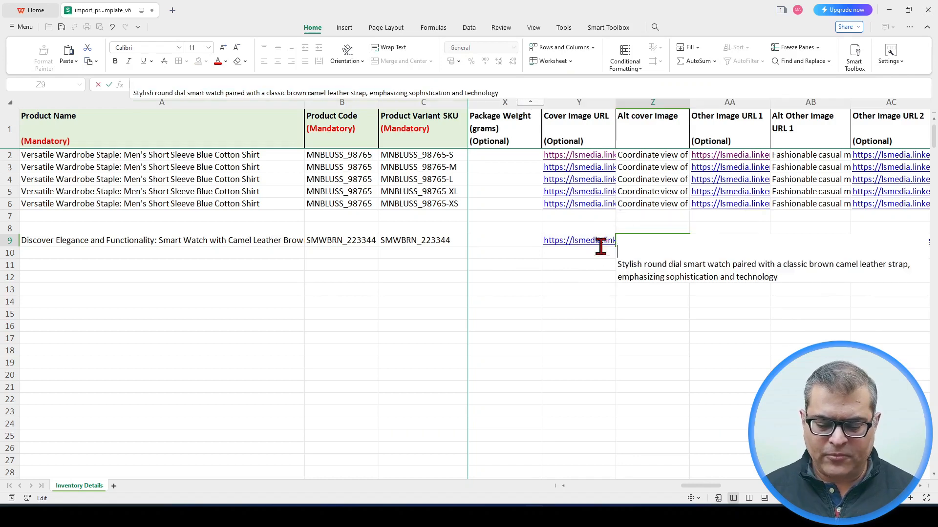
key("Return")
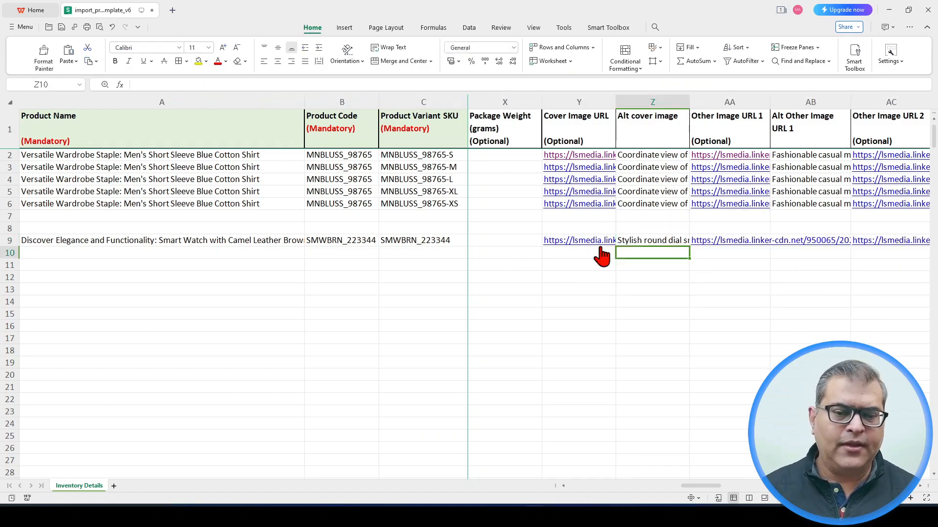
Review the smart watch's alt text and other image URL columns in row 9, from Alt cover image onward.
left_click(654, 242)
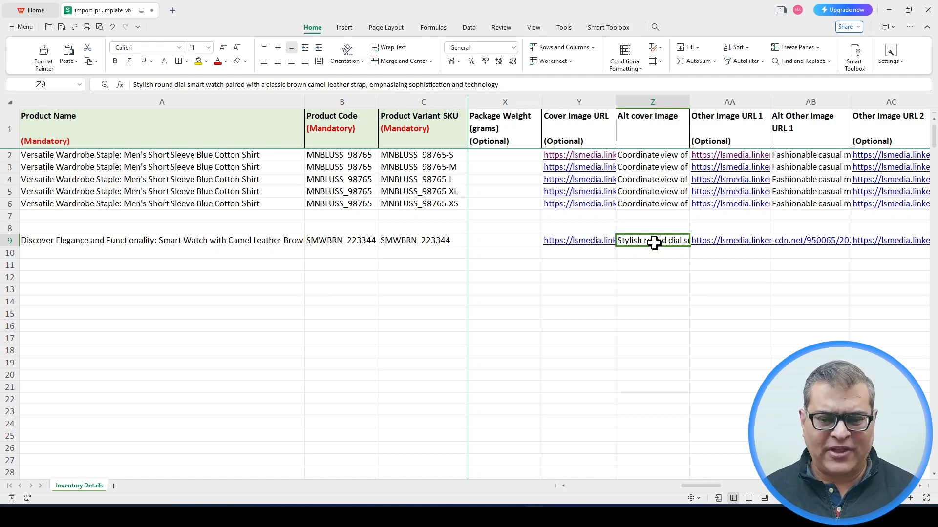
key("Right")
key("Right")
key("Right")
key("Right")
key("Right")
key("Right")
key("Right")
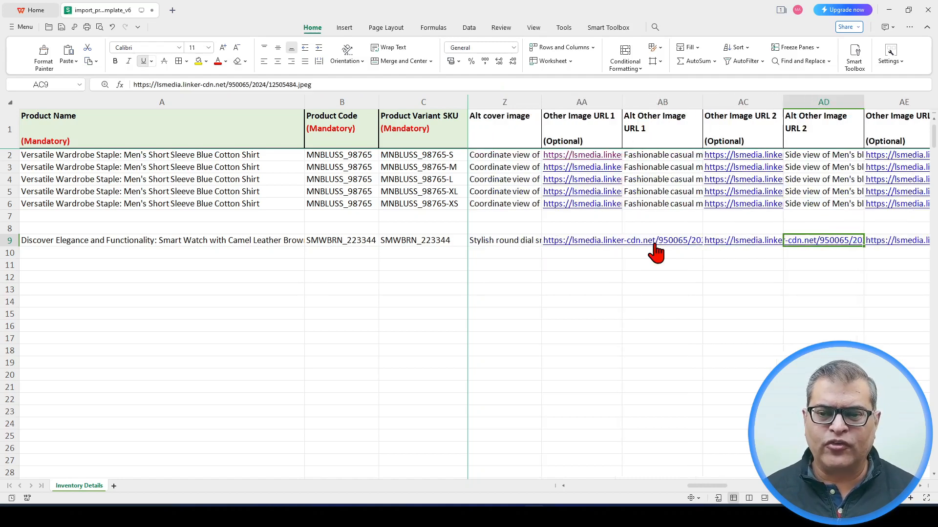
key("Right")
key("Right")
key("Right")
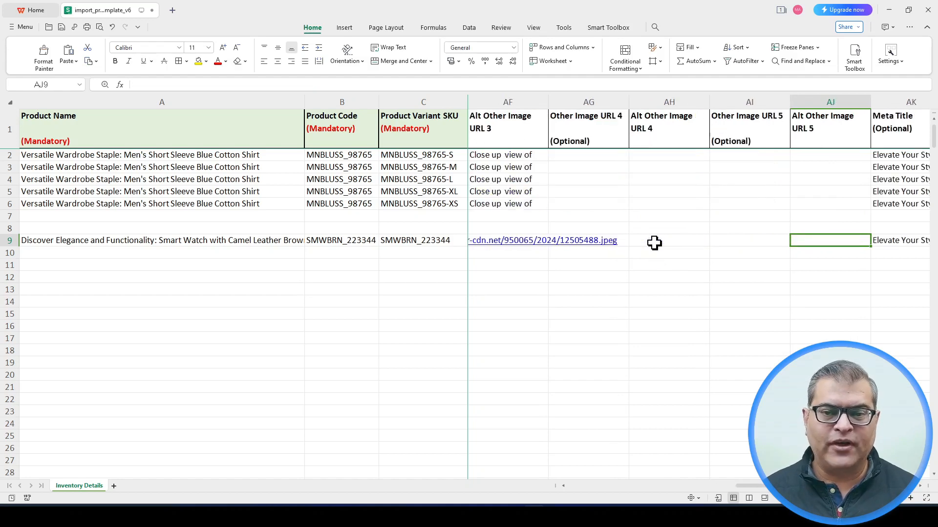
Move the smart watch's description text from the Meta Keyword cell AL9 to the Meta Description cell AM9.
key("Right")
key("Right")
key("Right")
key("Right")
key("Left")
key("Left")
key("Left")
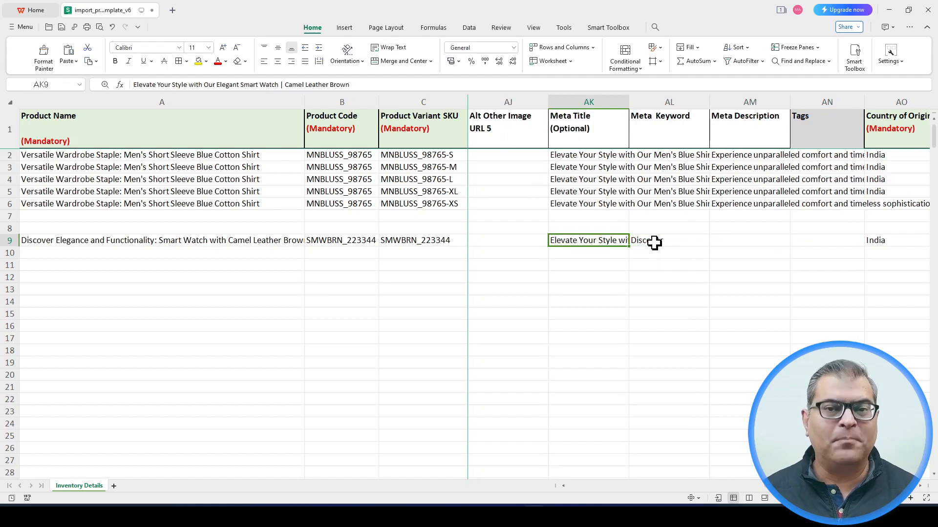
key("Right")
key("Right")
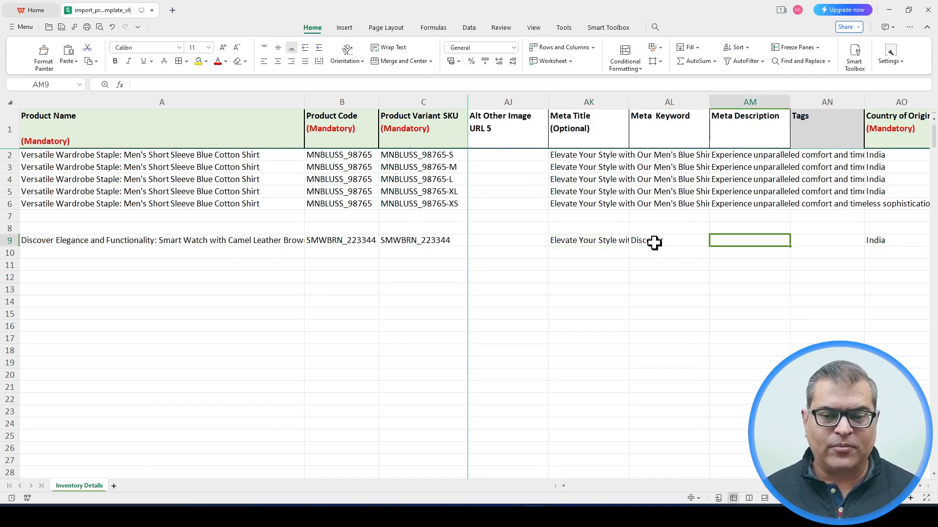
key("Left")
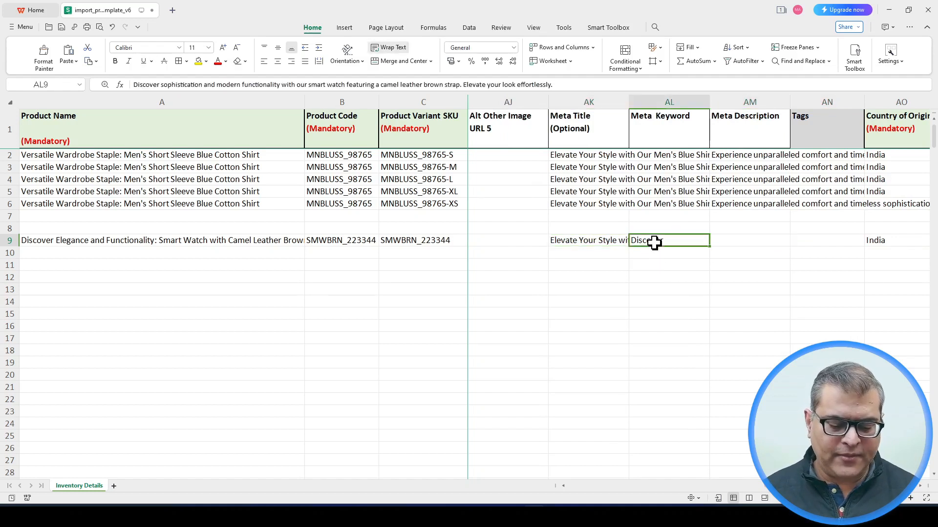
key("ctrl+x")
key("Right")
key("ctrl+v")
key("Right")
key("Left")
key("Left")
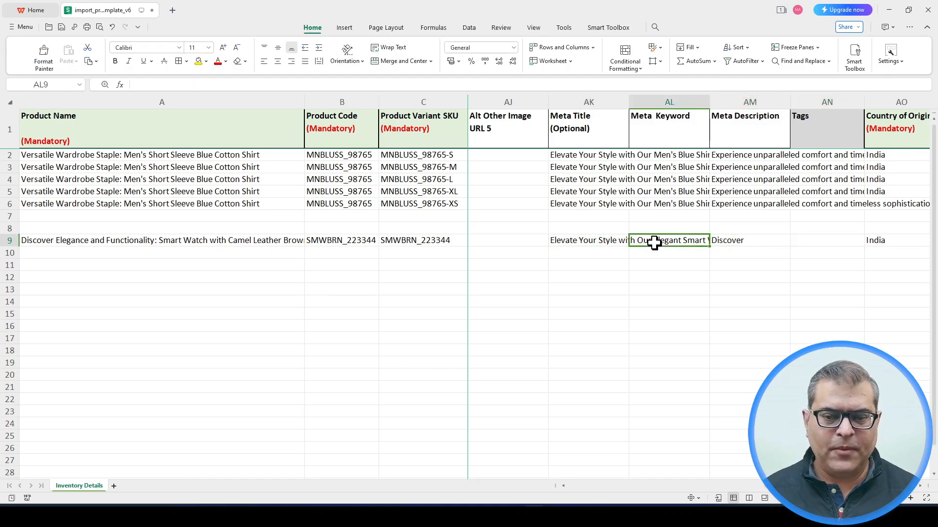
key("Left")
key("Right")
key("Right")
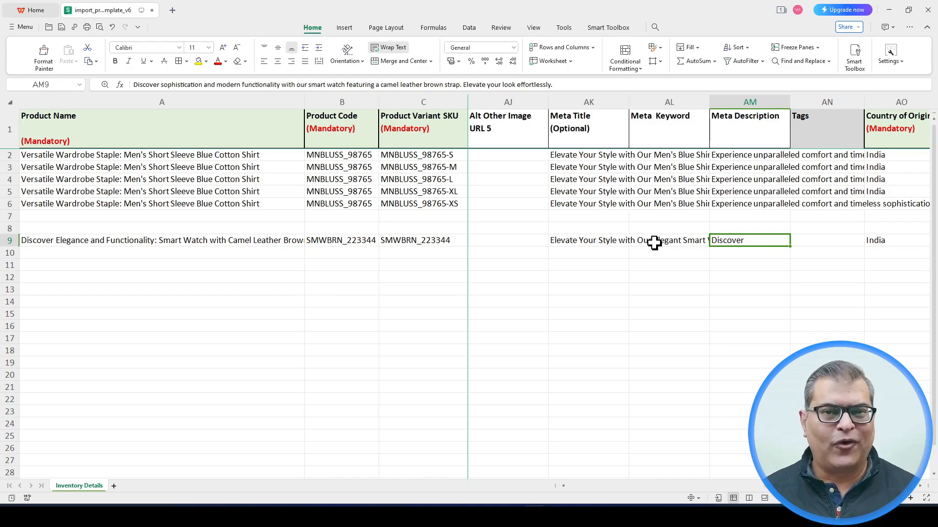
Check the smart watch's Tags, Country of Origin and attribute columns in row 9.
key("Tab")
key("Tab")
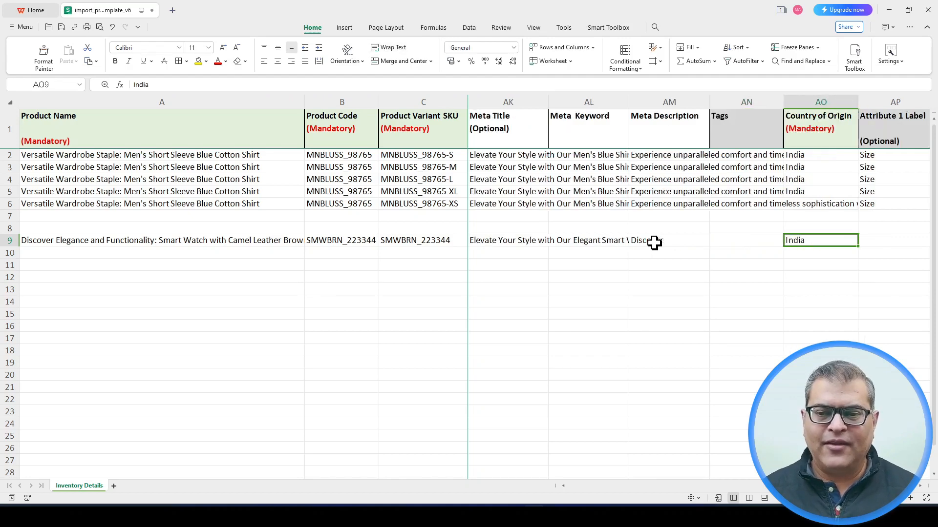
key("Tab")
key("Tab")
key("Tab")
key("Tab")
key("Tab")
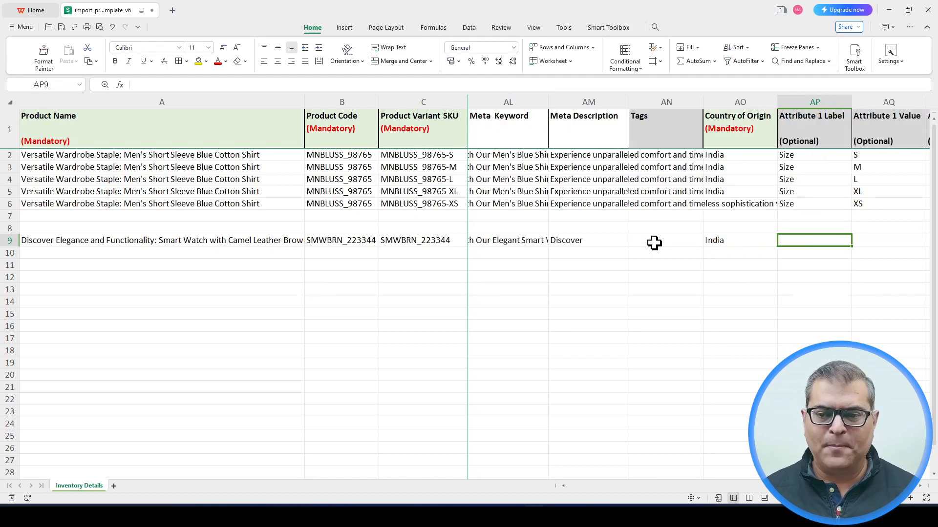
key("Left")
key("Left")
key("Left")
key("Left")
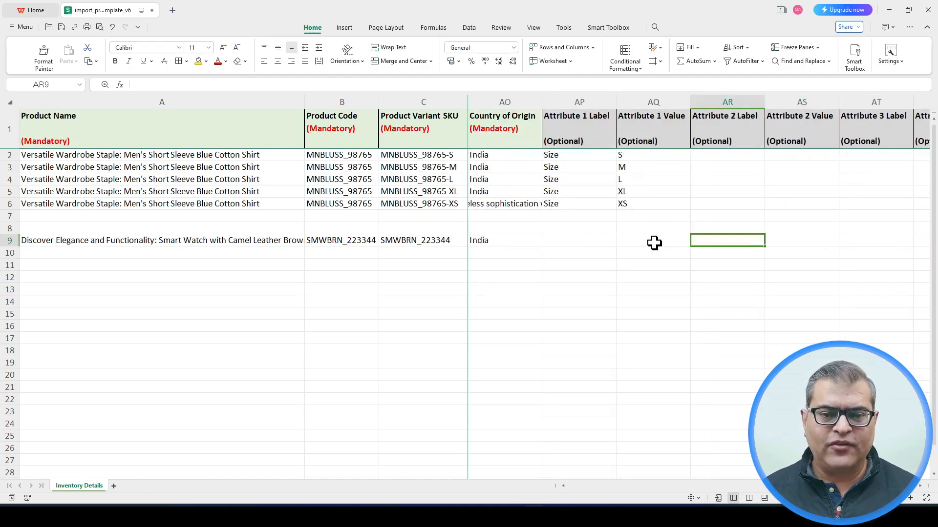
Examine the Attribute 1 Label entries for the shirt variants in AP2:AP6.
key("Up")
key("Up")
key("Up")
key("Up")
key("Up")
key("Up")
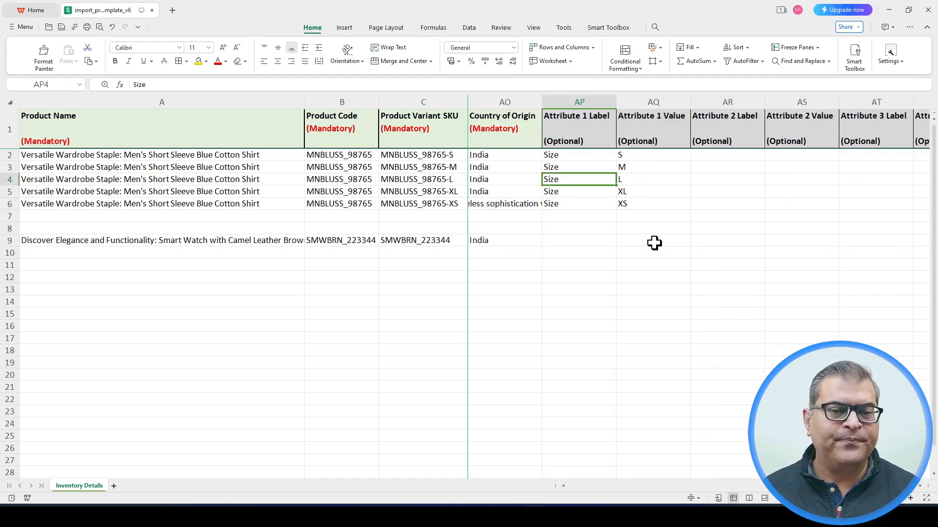
key("Up")
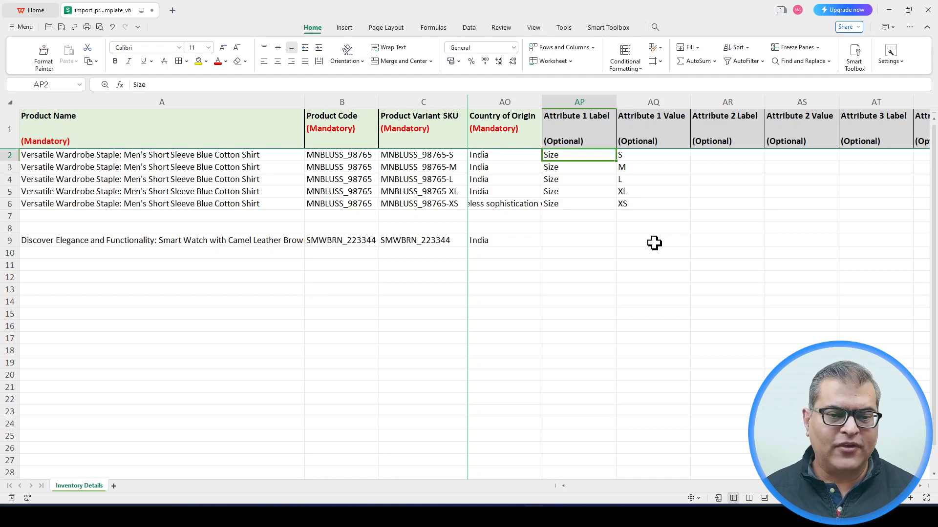
key("Down")
key("Down")
key("Down")
key("Down")
key("Down")
key("Up")
key("Up")
key("Up")
key("Up")
key("Up")
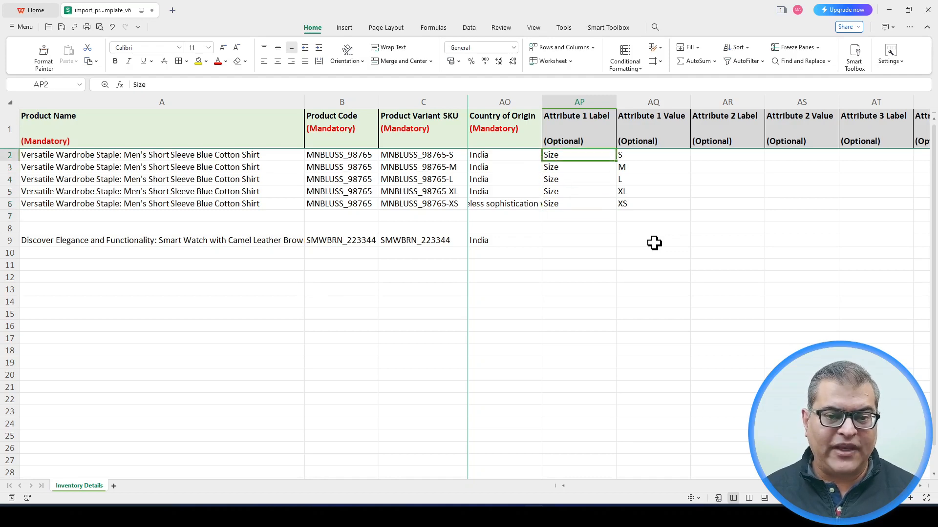
key("Up")
key("Down")
key("Down")
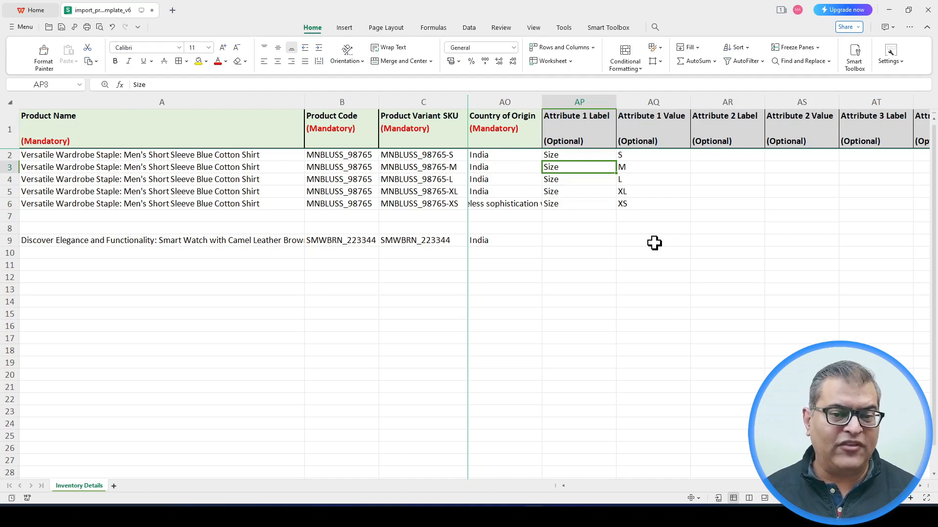
key("Down")
key("Down")
key("Down")
Compare the shirt variants' Attribute 1 Label column with their Attribute 1 Value column, headers included.
key("Right")
key("Up")
key("Up")
key("Up")
key("Up")
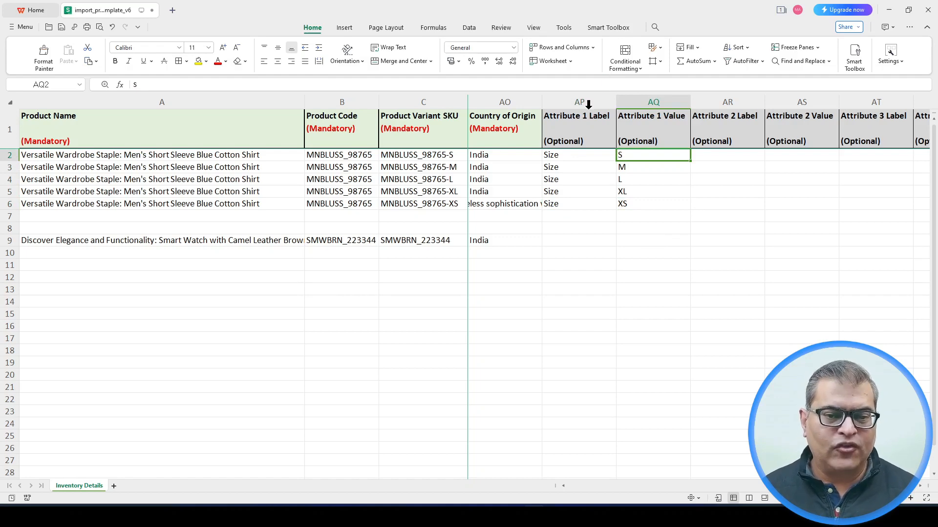
left_click_drag(584, 126, 584, 204)
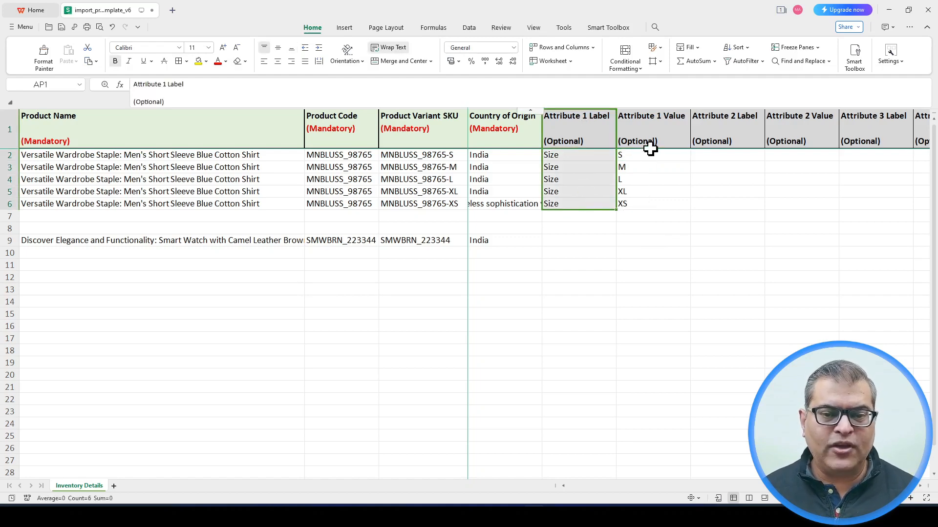
left_click_drag(648, 132, 647, 204)
left_click(635, 158)
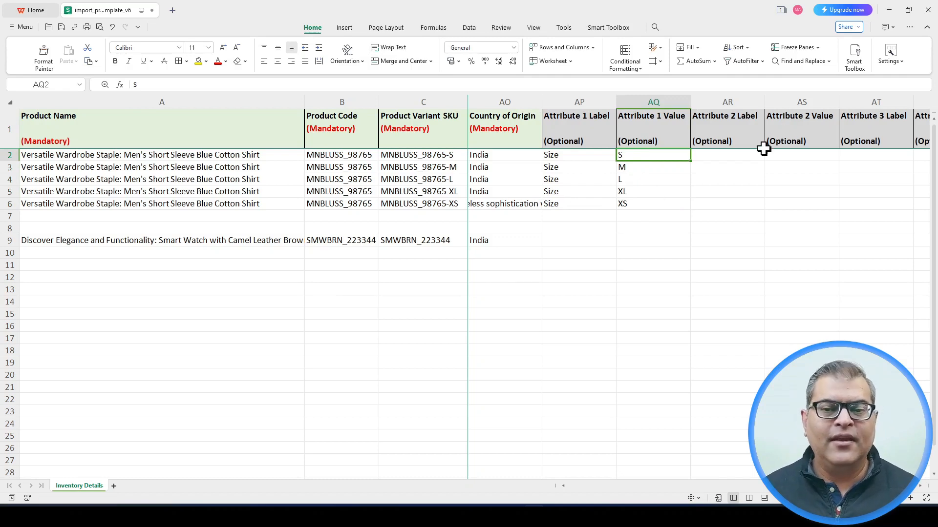
Look through the Attribute 2 and Attribute 3 label and value columns in shirt row 2, continuing into the filter columns.
left_click(728, 157)
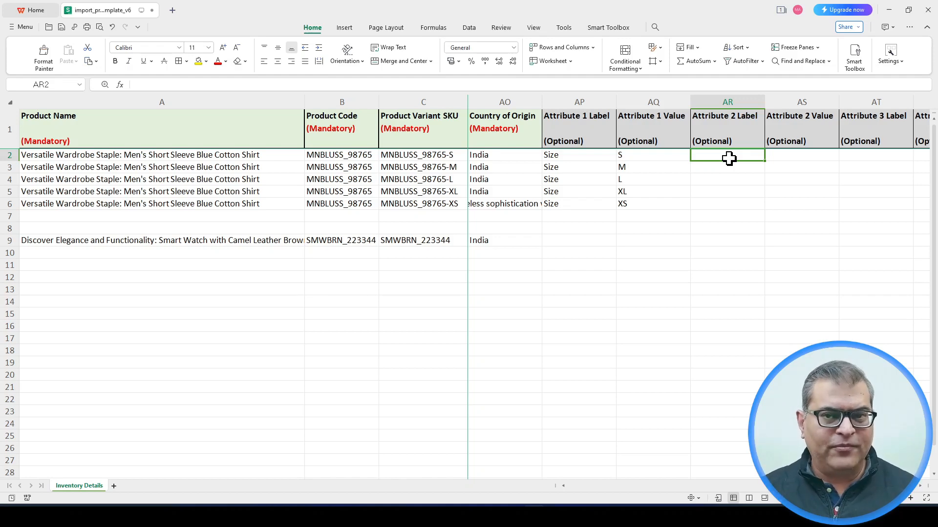
key("Tab")
key("Tab")
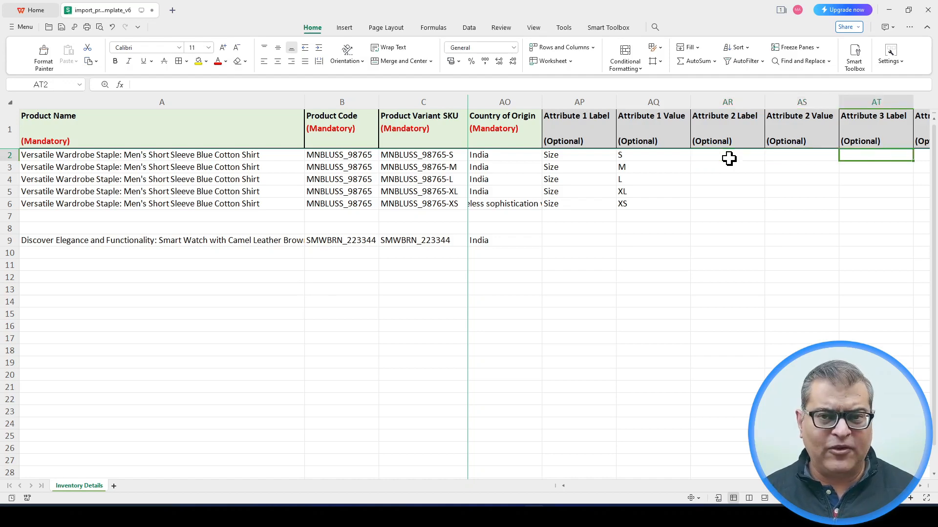
key("Tab")
key("Tab")
key("Tab")
key("Tab")
key("Tab")
key("Tab")
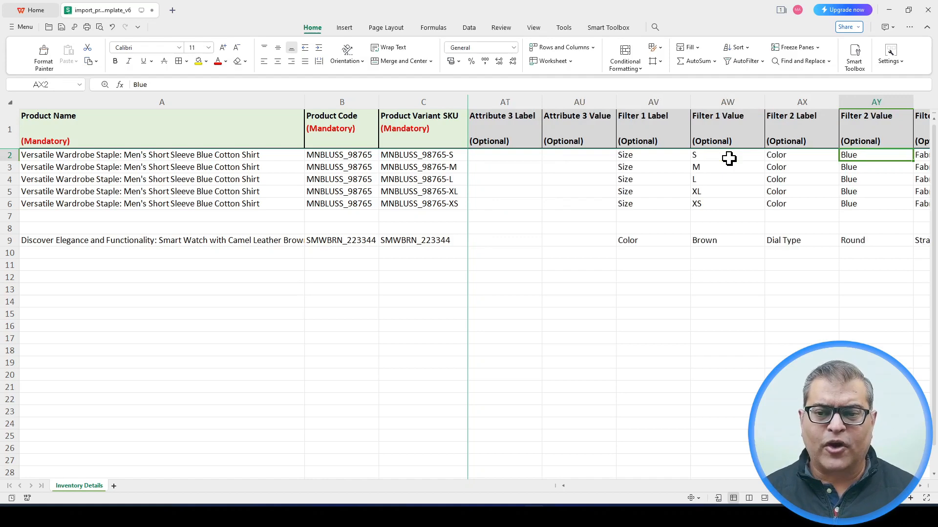
Examine the Filter 1 Label column and the Filter 1 Value of the first shirt variant.
key("shift+Tab")
key("shift+Tab")
key("shift+Tab")
key("shift+Tab")
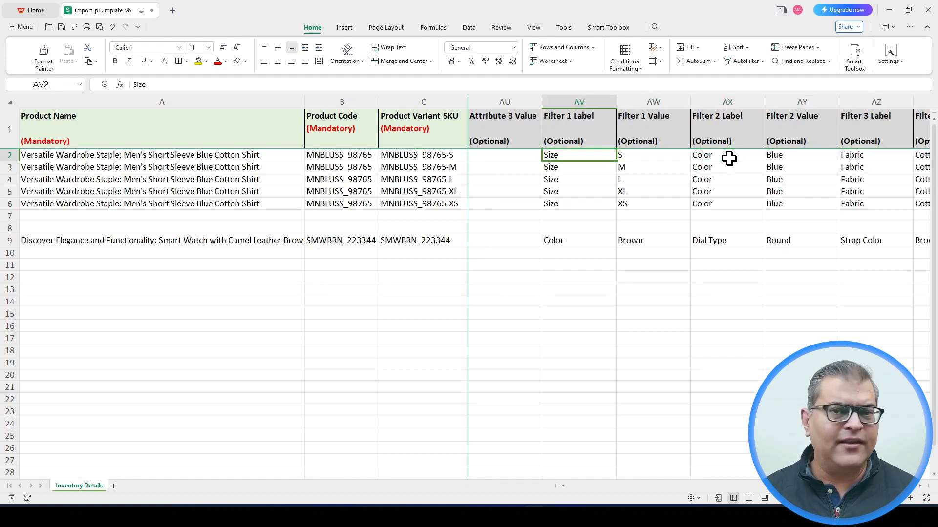
left_click(578, 101)
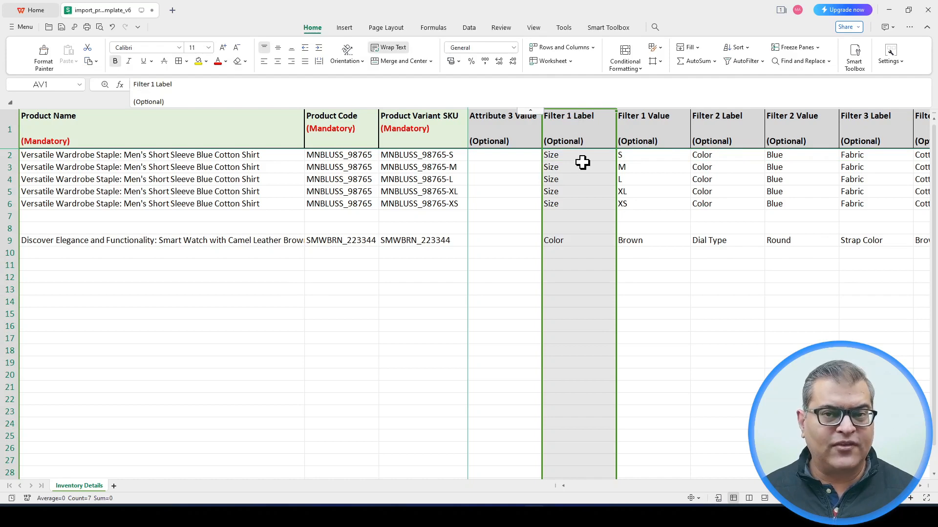
left_click(652, 160)
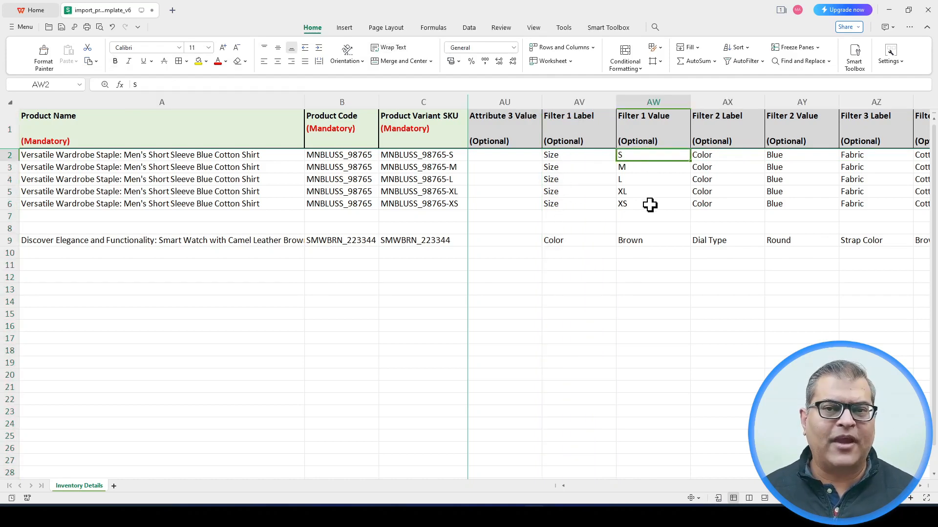
Go through the first shirt variant's Filter 2, Filter 3 and Filter 4 labels and values in row 2.
left_click(725, 154)
key("Right")
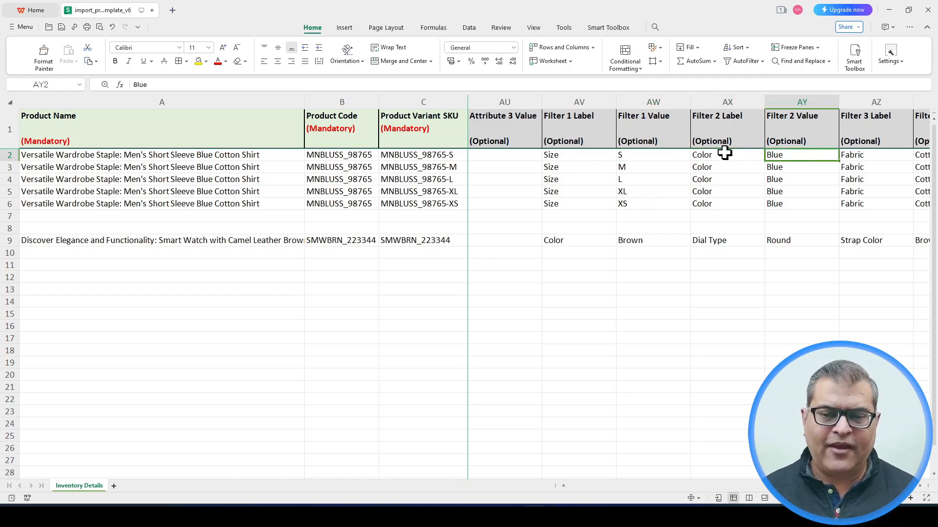
key("Right")
key("Right")
key("Left")
key("Left")
key("Left")
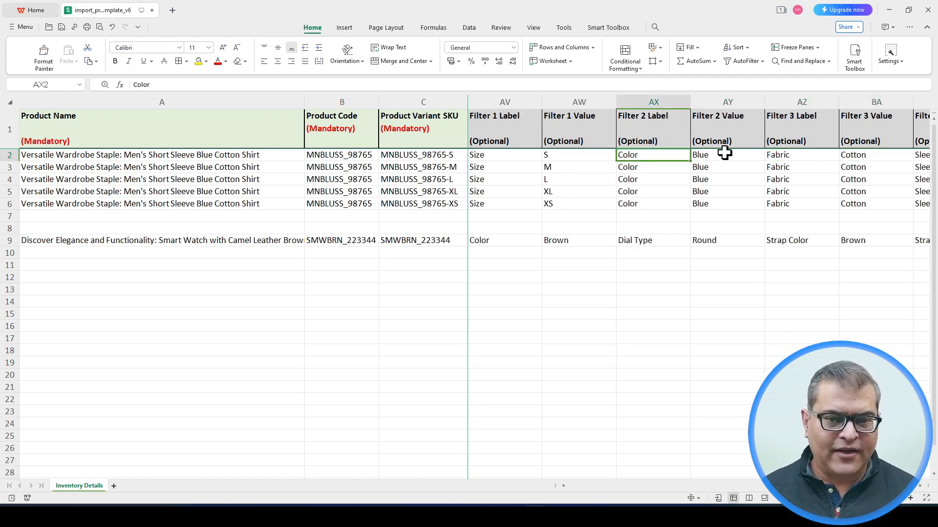
key("Right")
key("Right")
key("Right")
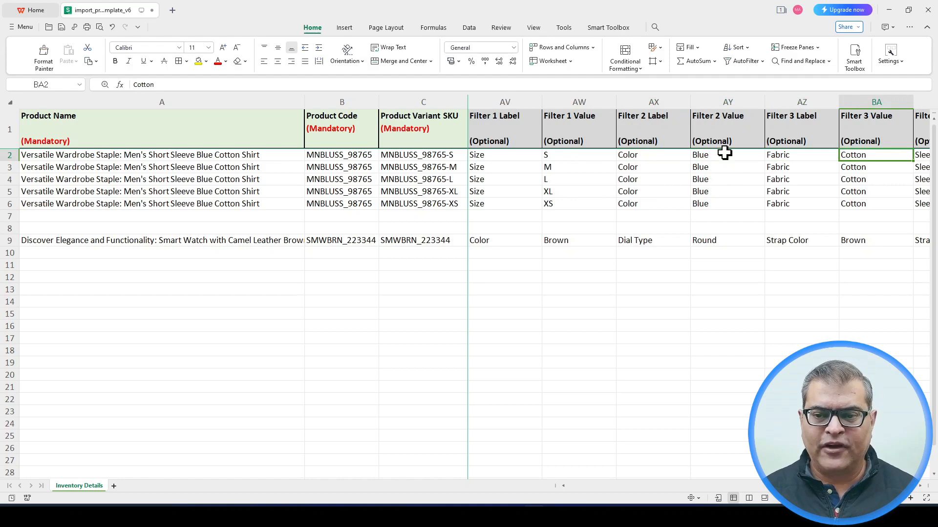
key("Right")
key("Right")
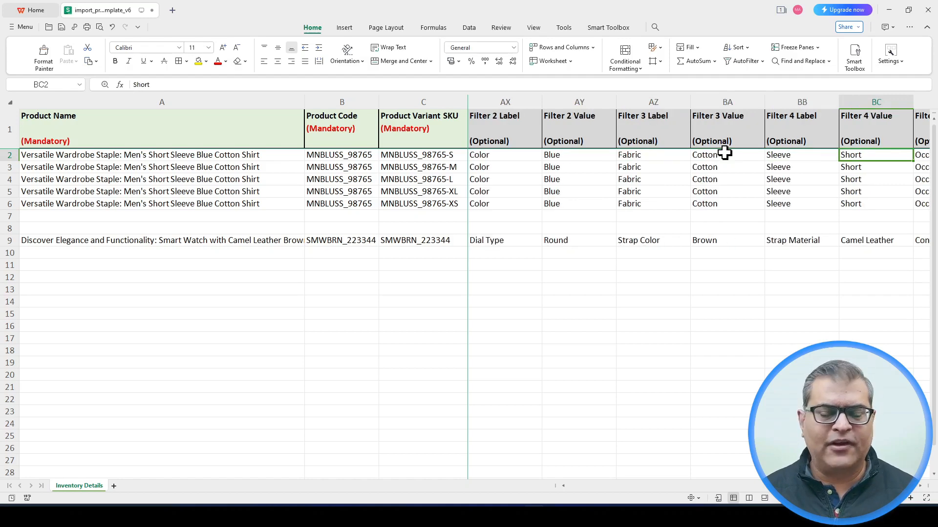
Review the shirt's Filter 5 label and value entries, and recheck its Filter 4 and Filter 3 columns.
key("Right")
key("Right")
key("Left")
key("Left")
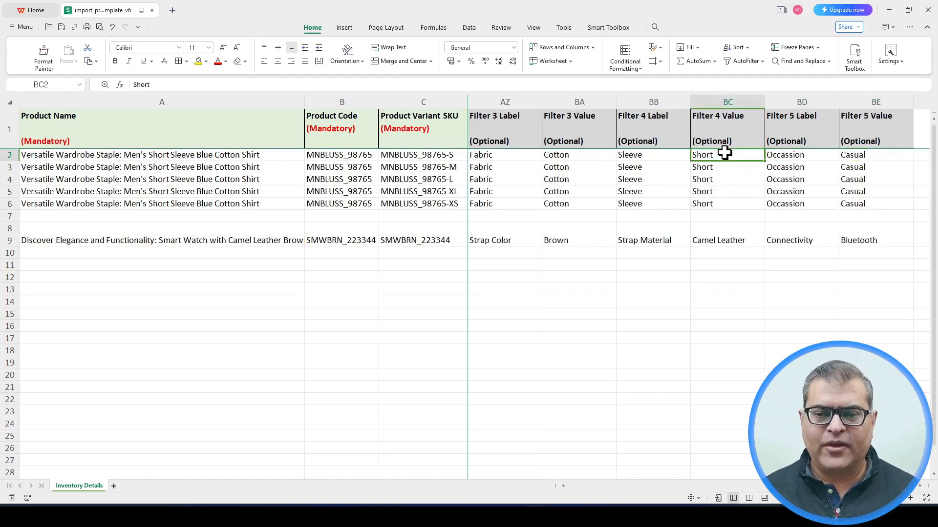
key("Right")
key("Down")
key("Down")
key("Down")
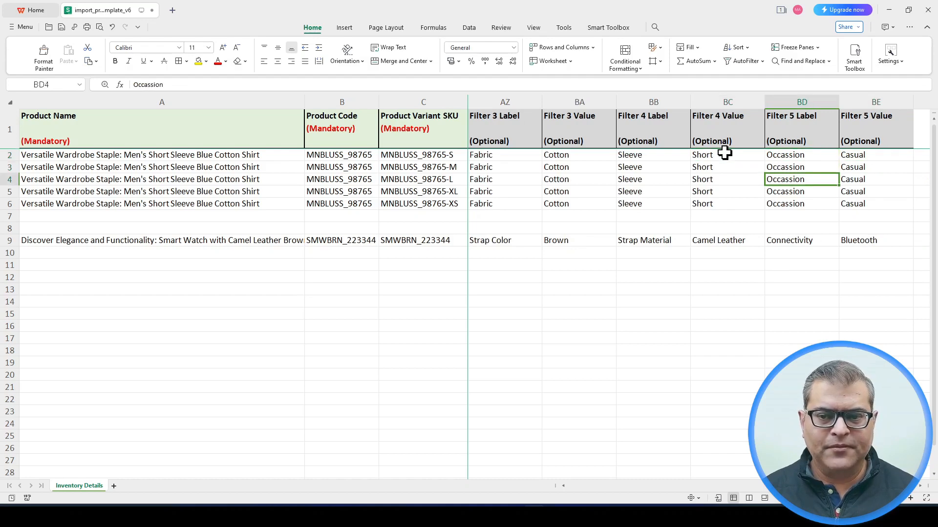
key("Right")
key("Up")
key("Up")
key("Up")
key("Left")
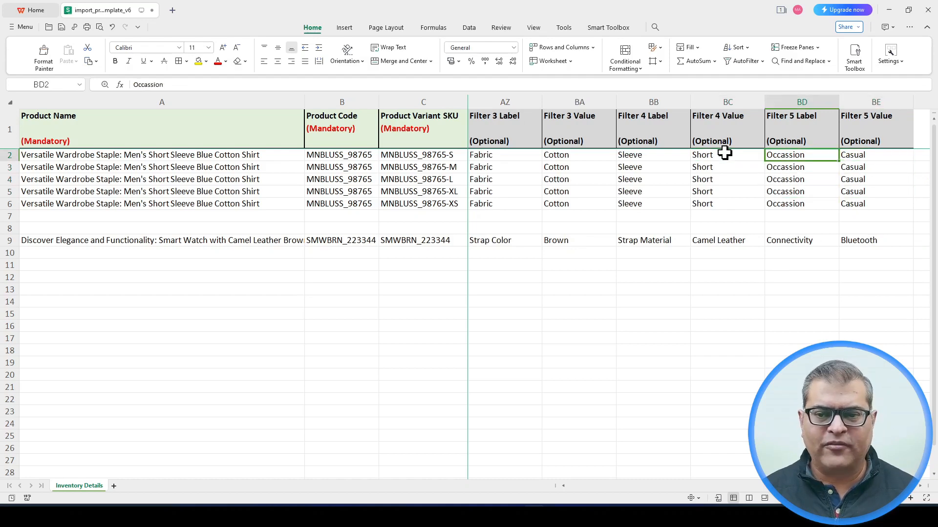
key("Right")
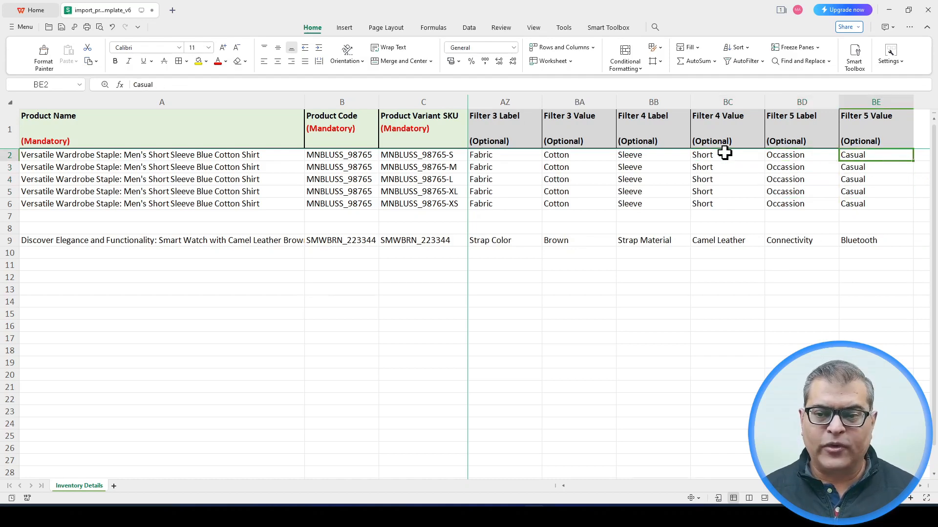
key("Left")
key("Left")
key("Left")
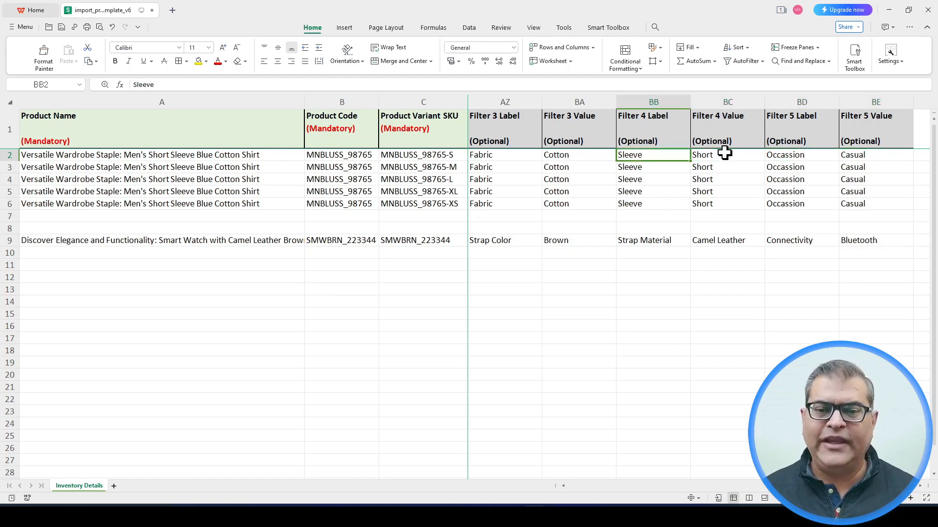
key("Right")
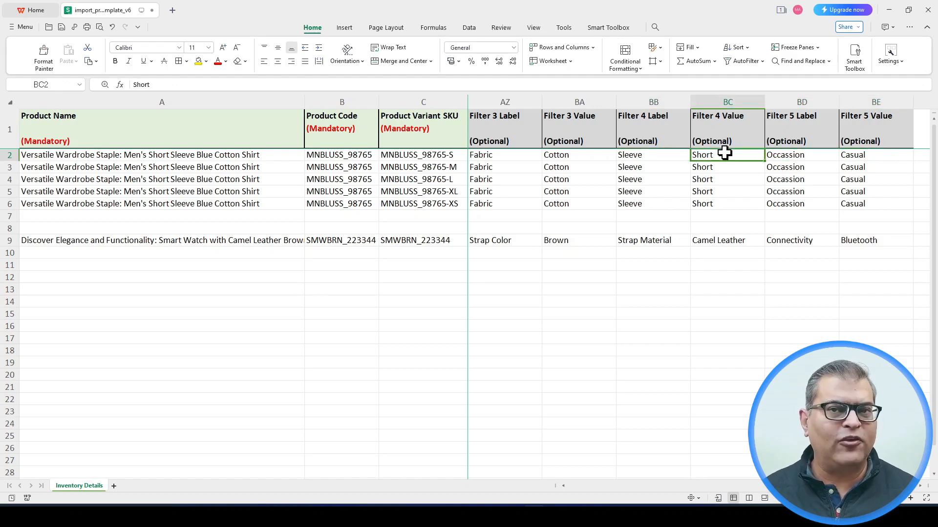
key("Left")
key("Left")
key("Left")
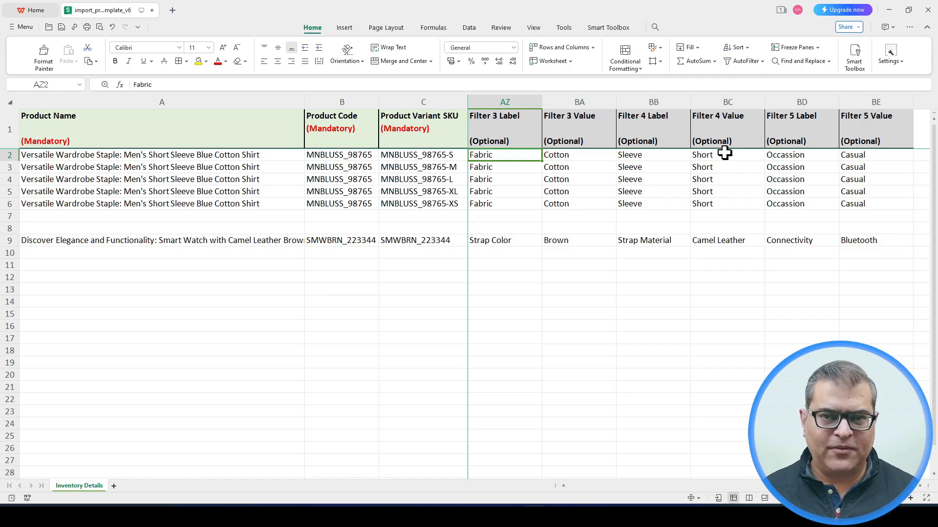
Check the Filter 3 Value column down to the last shirt variant in row 6, moving back to its Filter 2 Label.
key("Right")
key("Down")
key("Down")
key("Down")
key("Down")
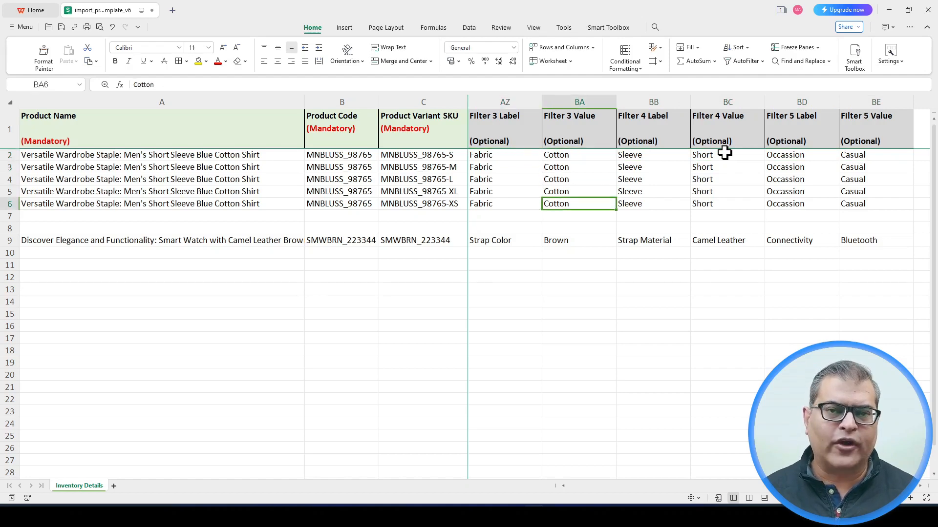
key("Left")
key("Left")
key("Left")
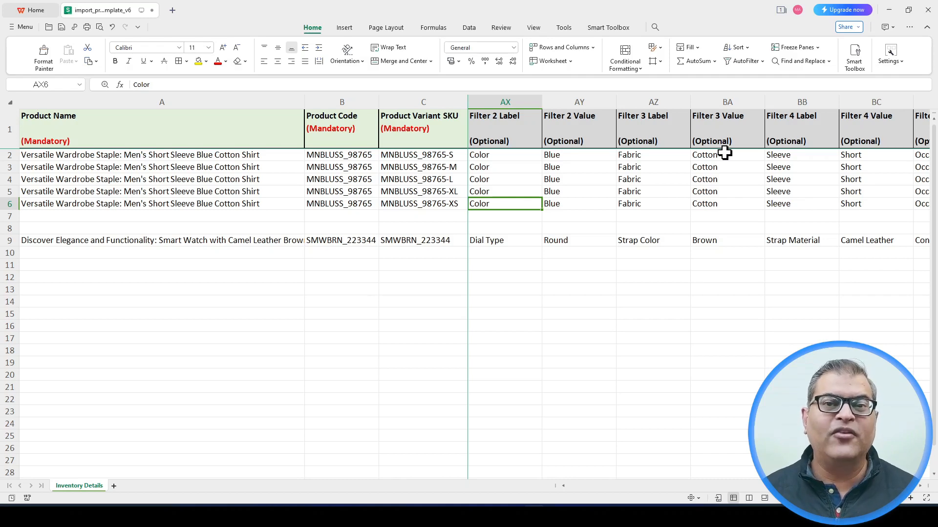
Recheck the Filter 1 Label and Filter 1 Value entries of the last shirt variant in row 6.
key("Left")
key("Left")
key("Left")
key("Left")
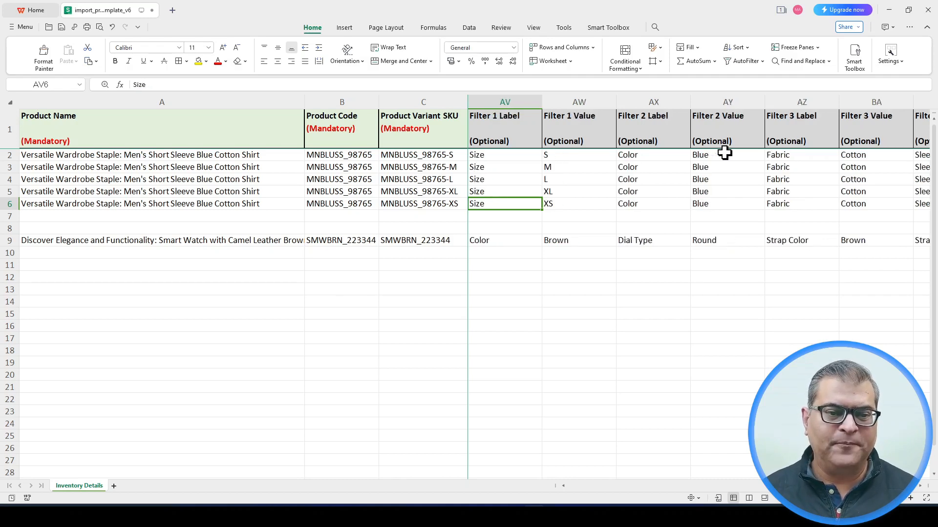
key("Right")
key("Right")
key("Right")
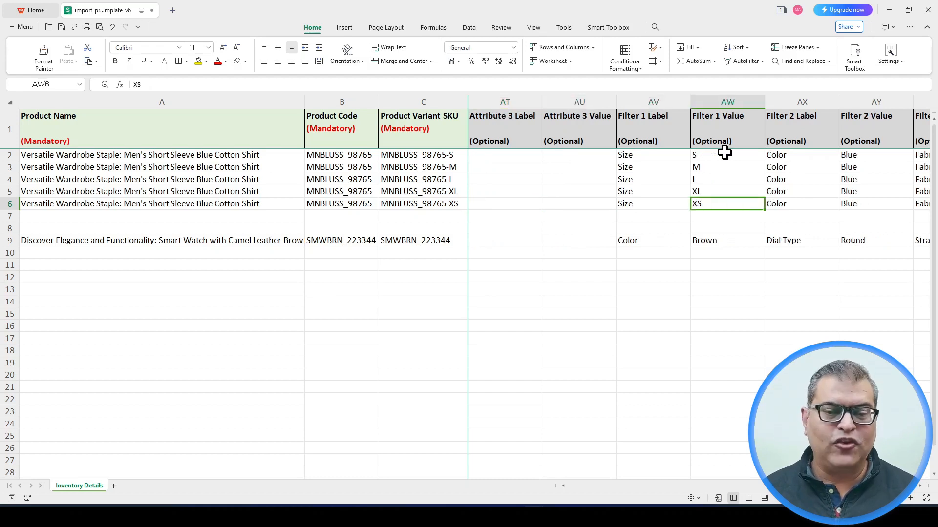
Examine the smart watch's Filter 1 and Filter 2 entries in row 9.
key("Down")
key("Down")
key("Down")
key("Right")
key("Right")
key("Right")
key("Right")
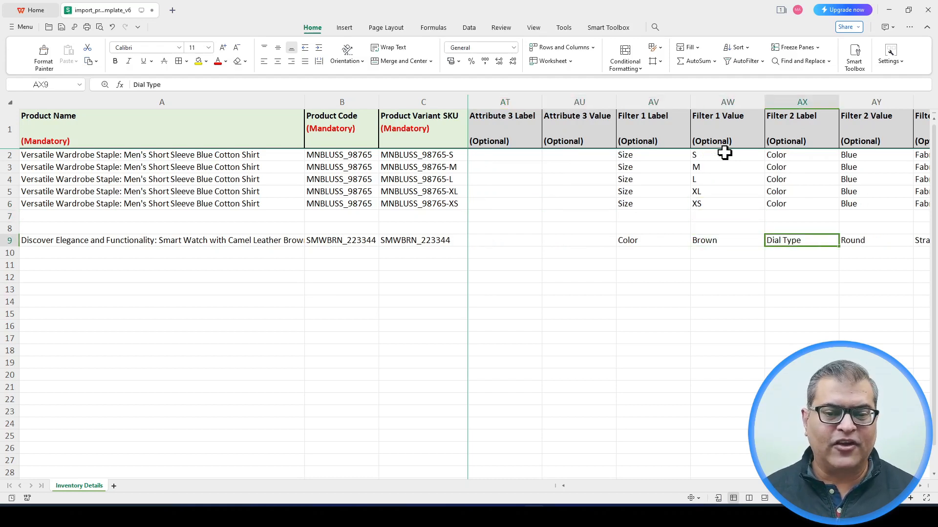
Go through the smart watch's remaining filter labels and values up to Filter 5, returning to its Filter 3 Value.
key("Right")
key("Right")
key("Right")
key("Right")
key("Right")
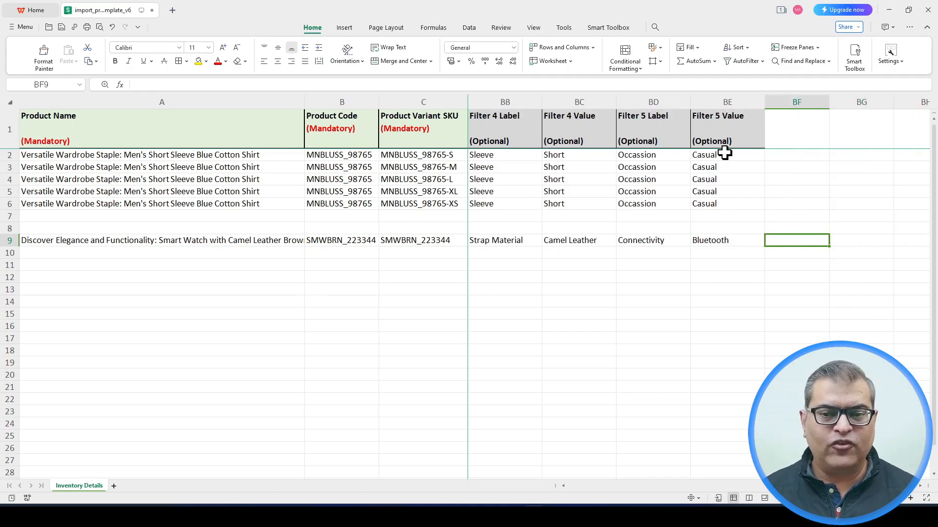
key("Left")
key("Left")
key("Left")
key("Left")
key("Left")
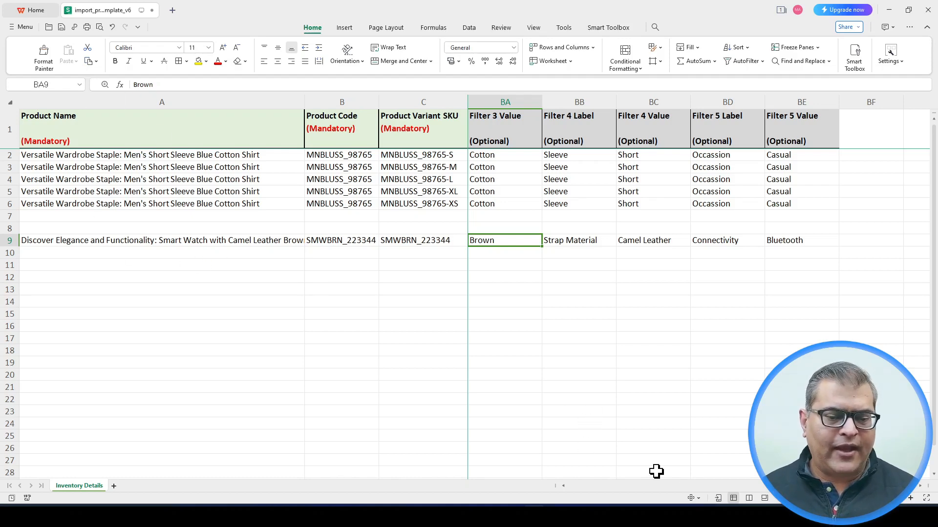
Delete the two blank rows 7 and 8 between the shirt variants and the smart watch.
scroll(698, 293, "left", 1)
left_click_drag(608, 496, 562, 495)
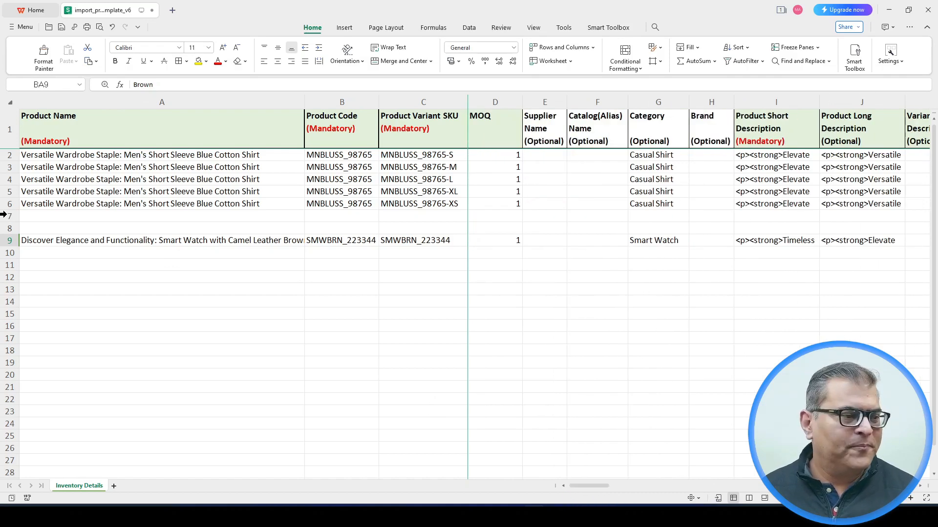
left_click_drag(3, 215, 3, 228)
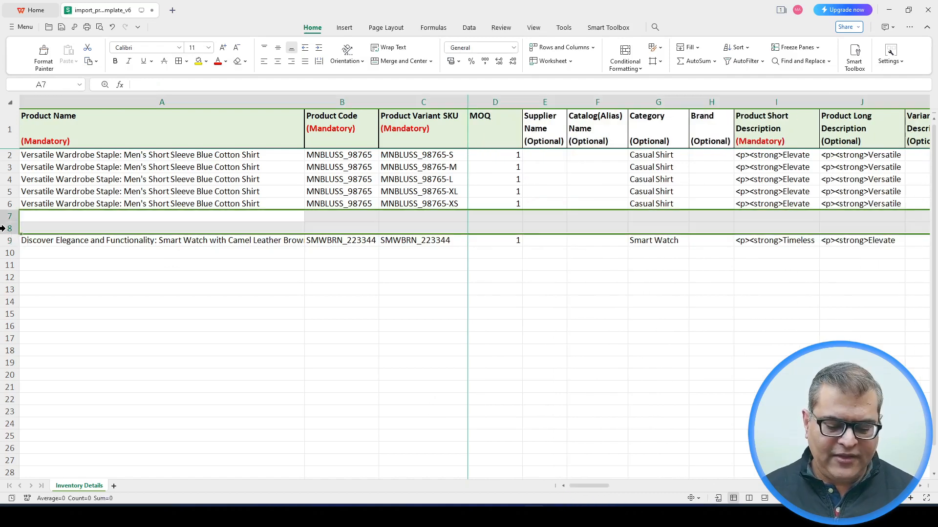
key("ctrl+minus")
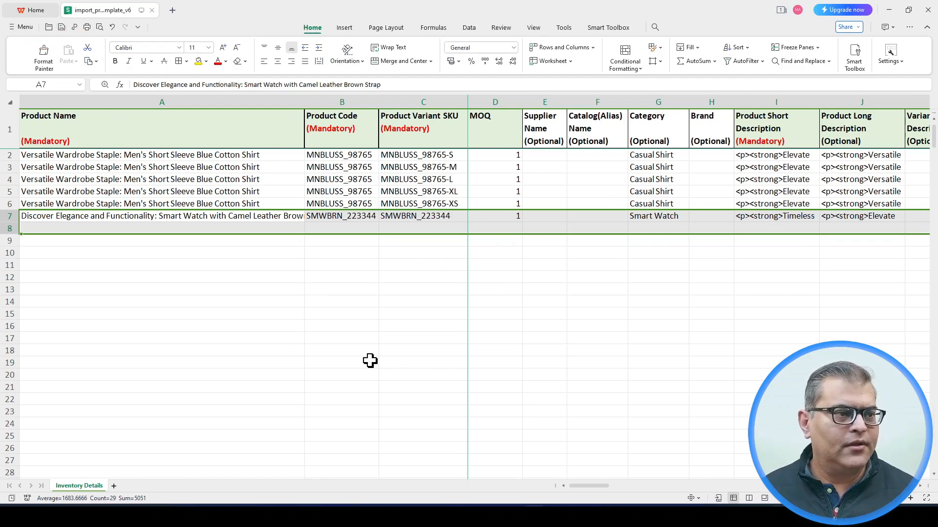
Switch to the Linker.store seller site in the browser and open the bulk product import page from the catalogue's products.
key("alt+Tab")
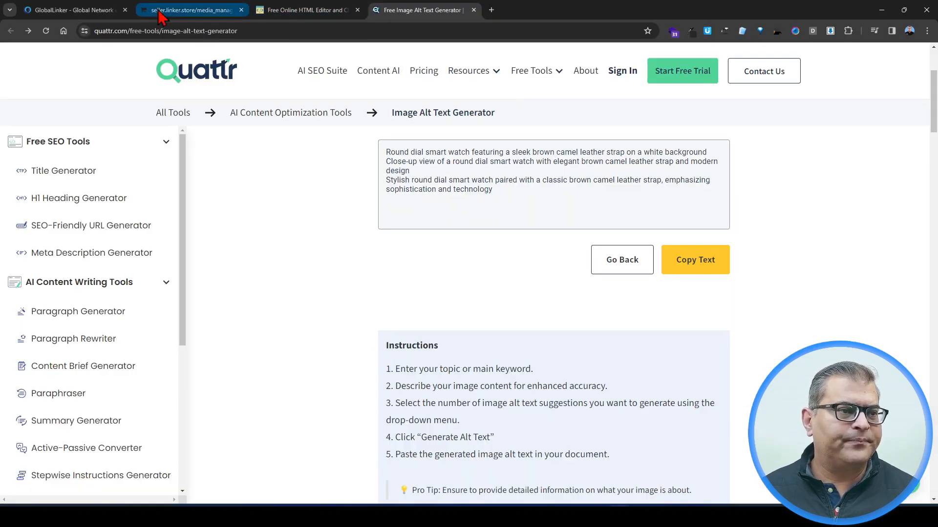
left_click(157, 10)
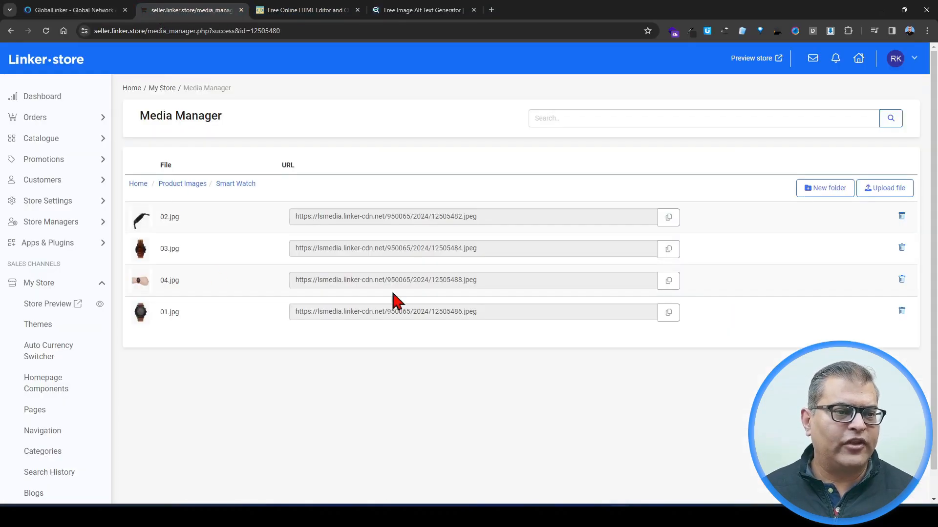
left_click(32, 143)
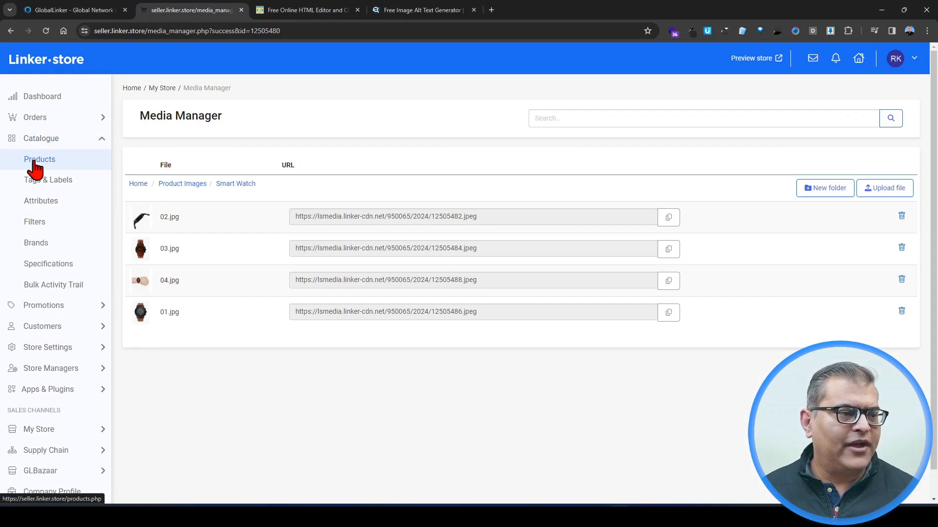
left_click(34, 163)
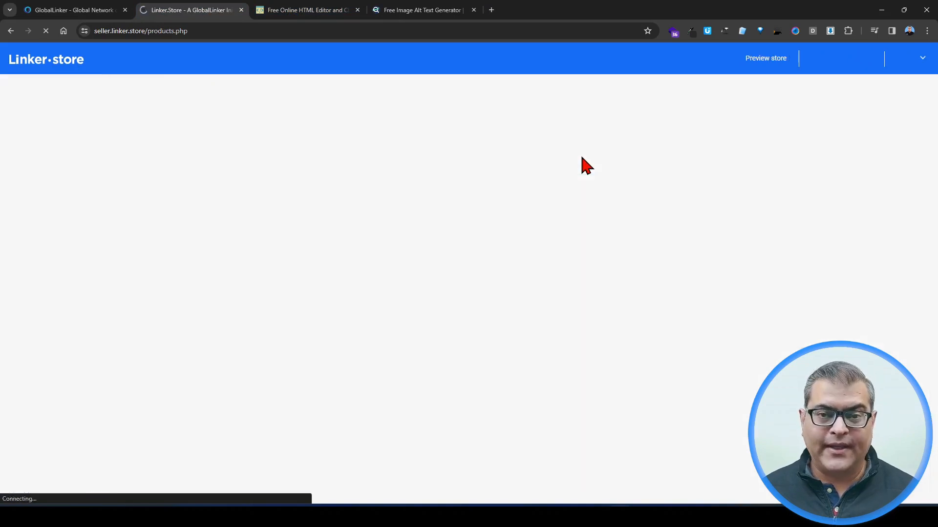
left_click(917, 171)
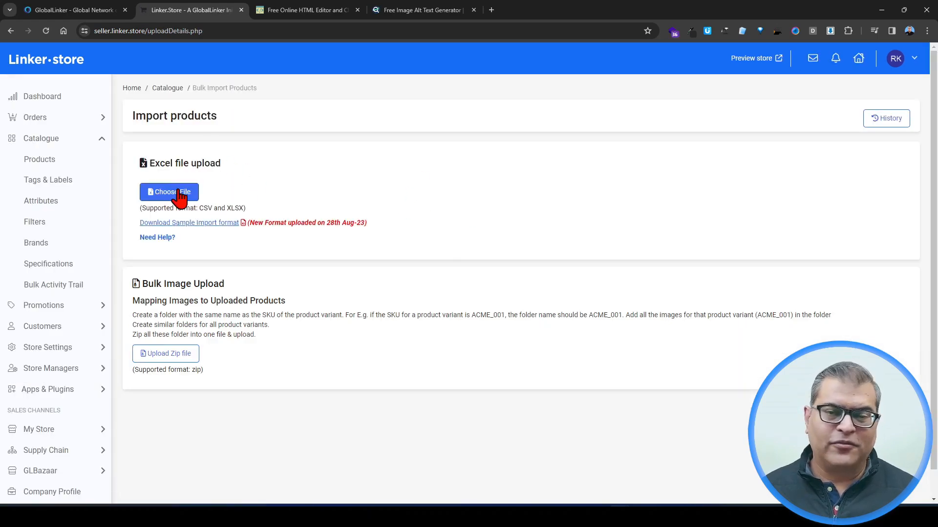
Upload the import_product_template_v6 spreadsheet from the How to Bulk Upload Products folder inside Tutorial Videos as the Excel import file.
left_click(181, 193)
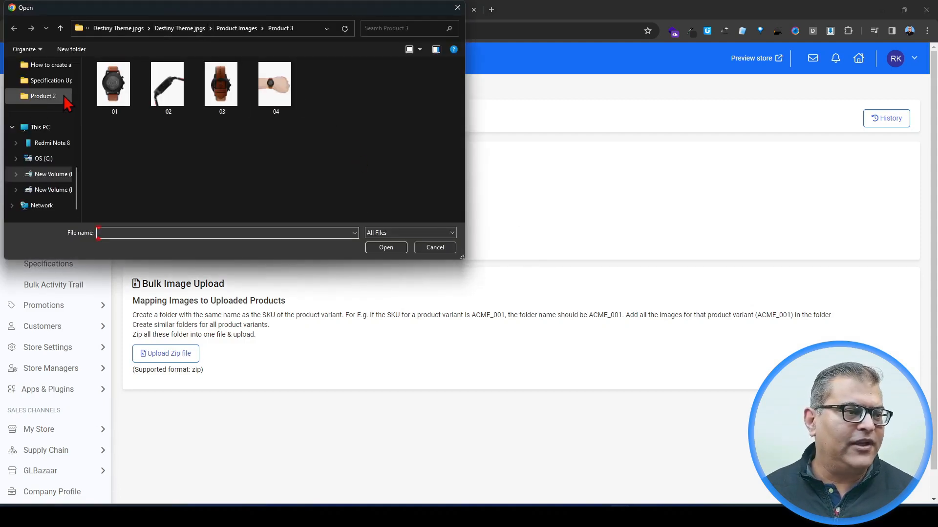
scroll(64, 103, "up", 5)
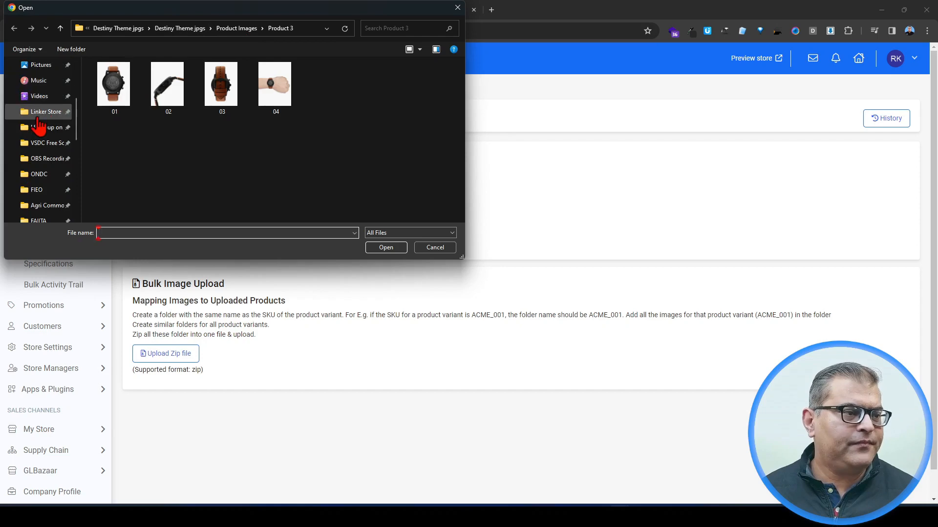
left_click(39, 127)
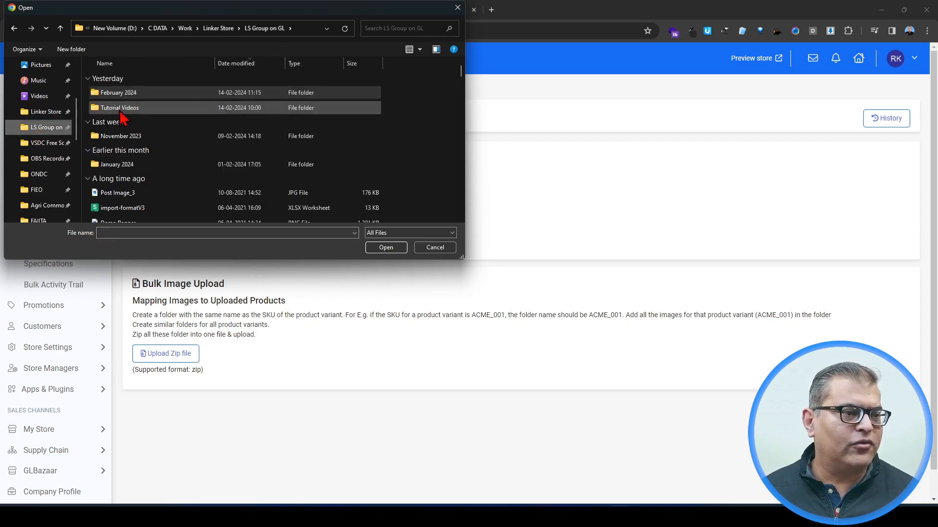
double_click(120, 110)
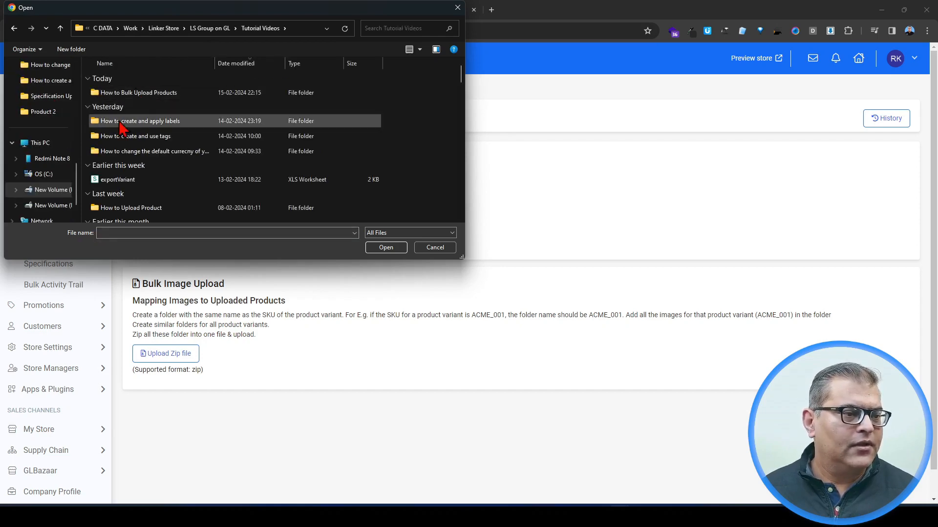
left_click(123, 97)
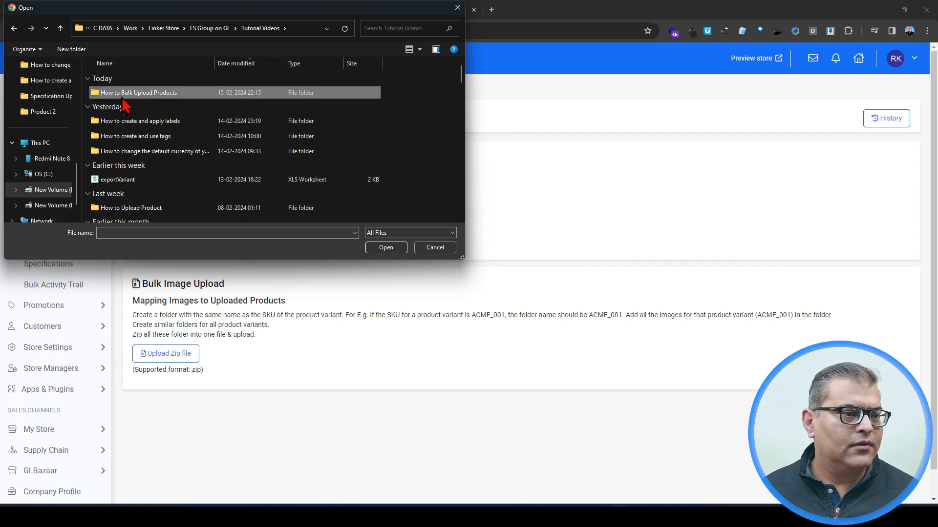
double_click(122, 97)
left_click(117, 81)
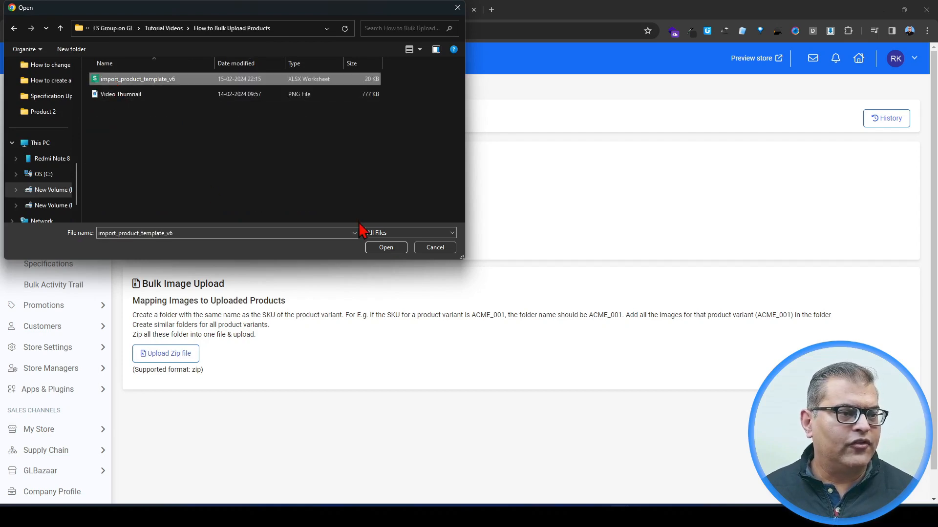
left_click(385, 248)
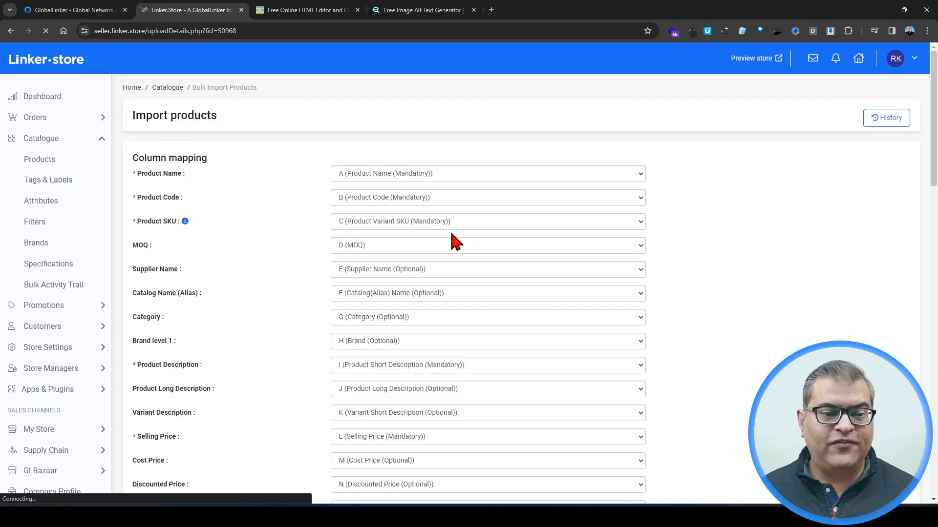
Review how the import fields map to the template columns, including image URLs, meta fields, package dimensions, attributes and filters.
scroll(452, 236, "down", 15)
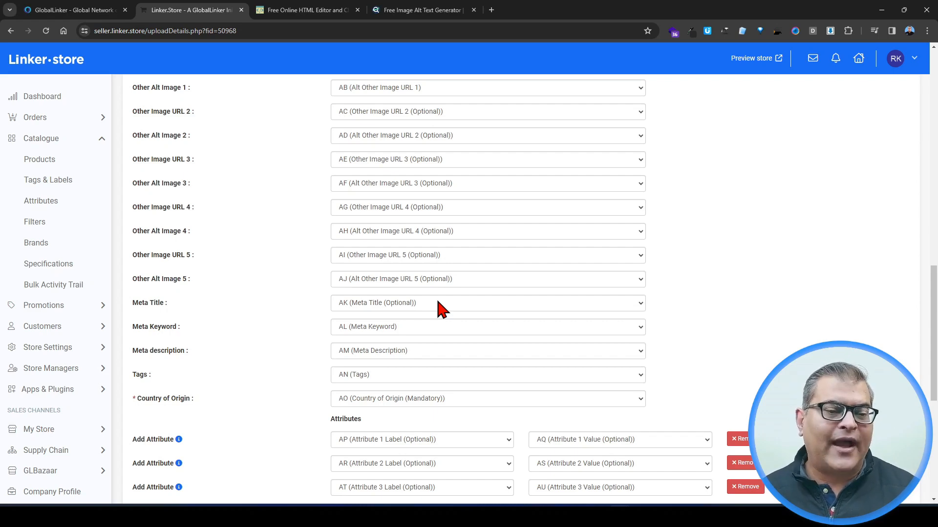
scroll(438, 309, "down", 2)
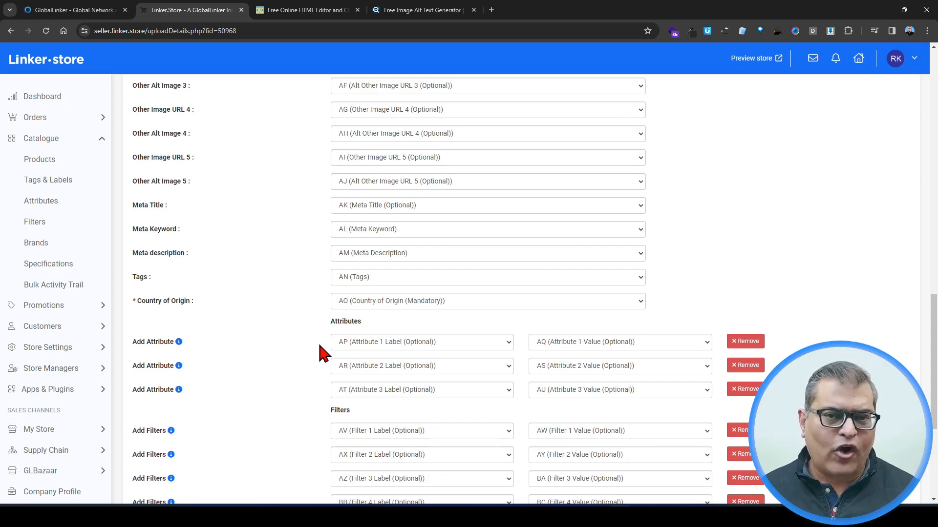
scroll(320, 352, "up", 3)
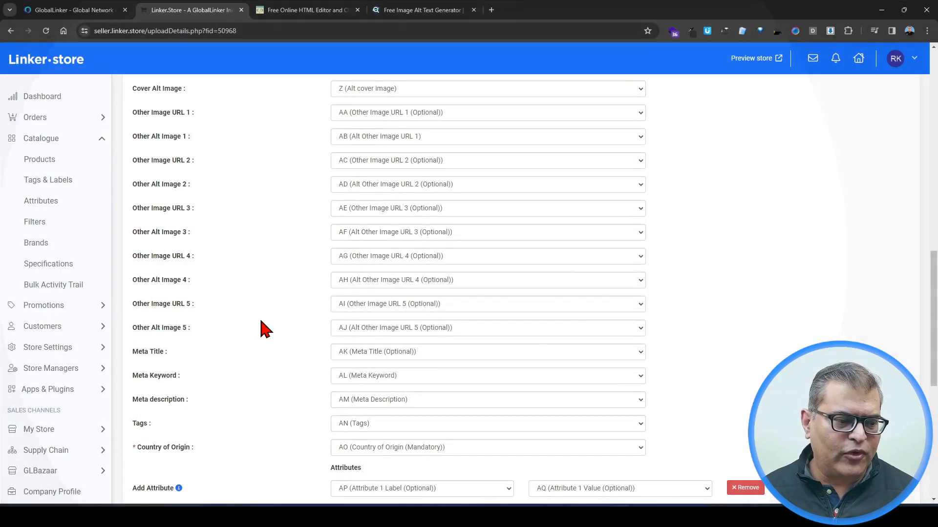
scroll(264, 328, "down", 2)
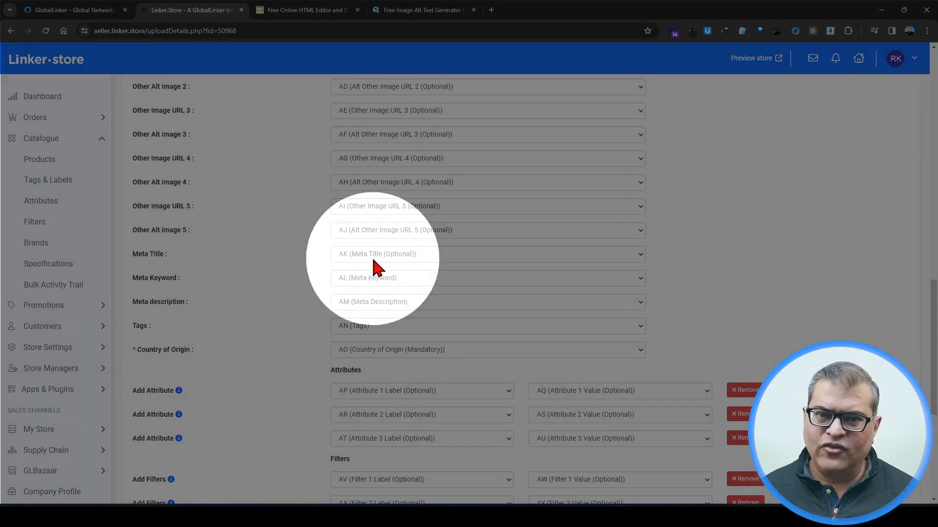
scroll(264, 333, "down", 2)
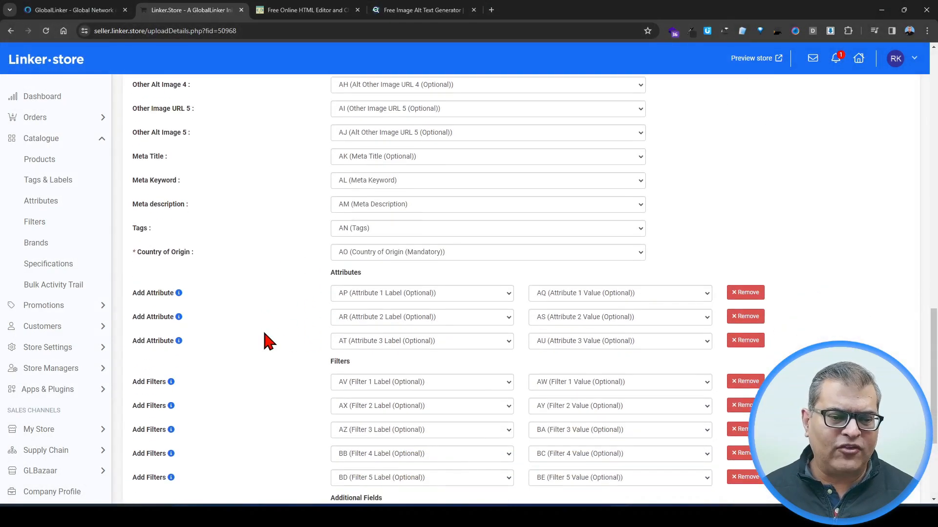
scroll(264, 333, "up", 6)
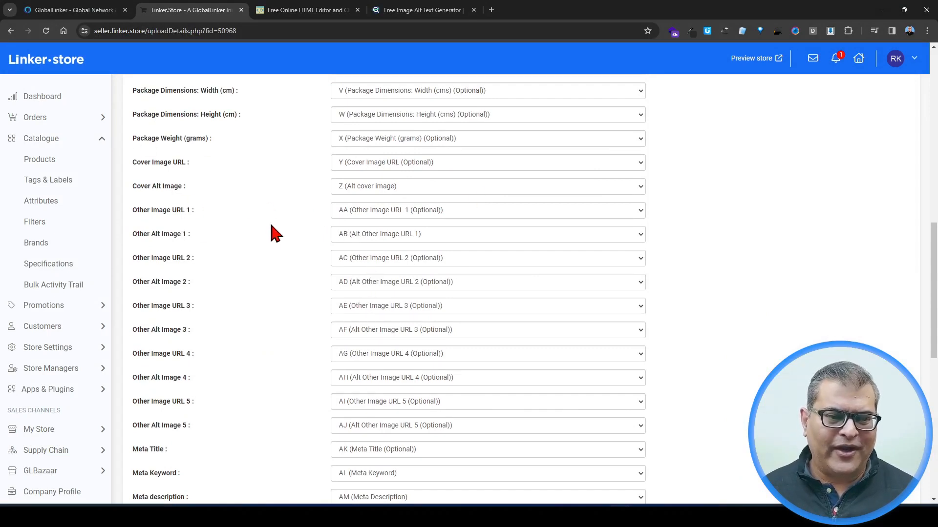
scroll(258, 253, "up", 2)
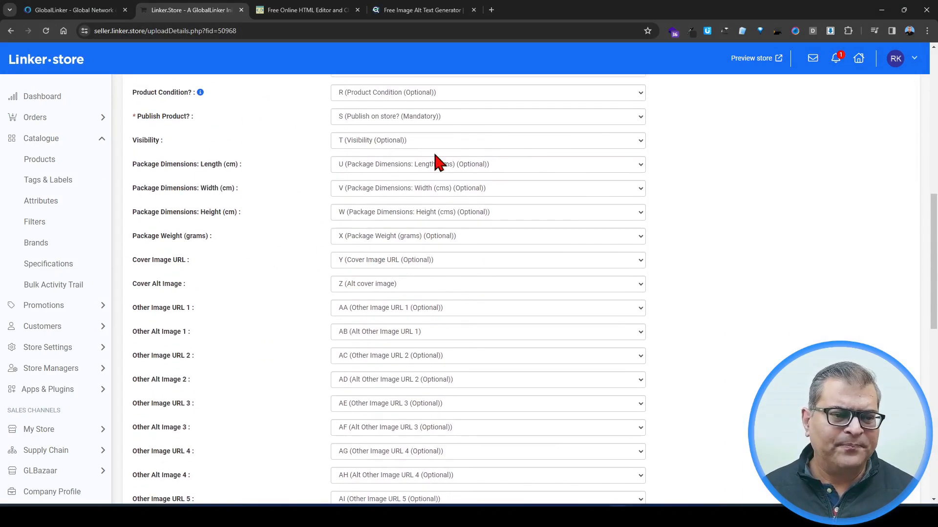
scroll(260, 279, "down", 9)
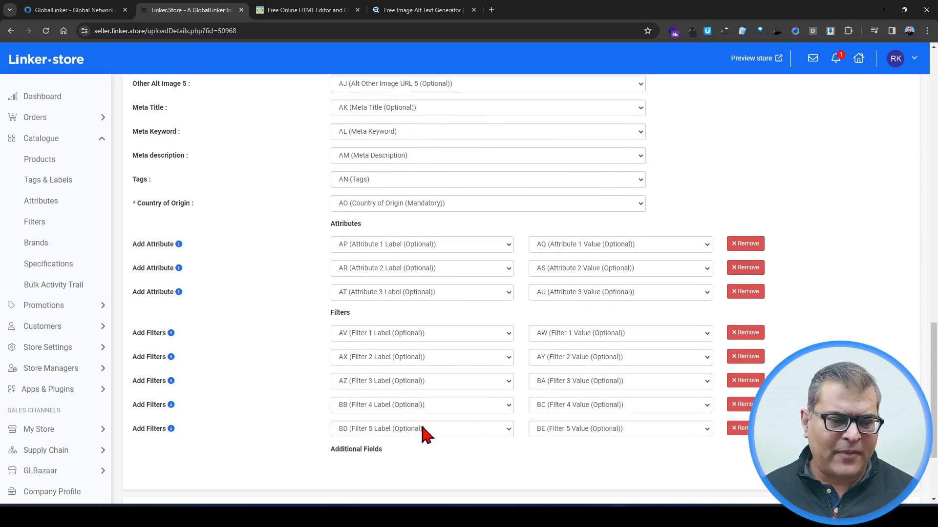
scroll(427, 345, "up", 2)
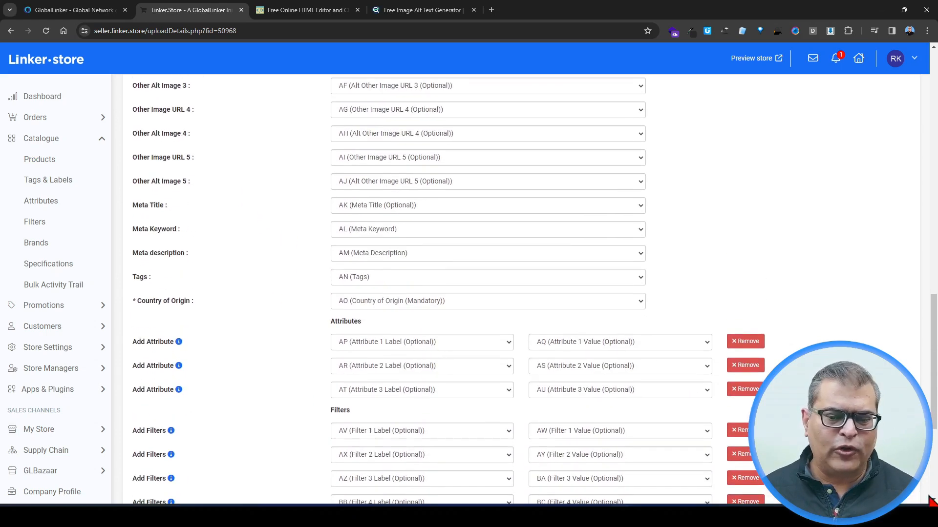
Accept the column mapping and review the first-row import preview of the men's blue shirt, from product name to visibility.
scroll(427, 345, "down", 4)
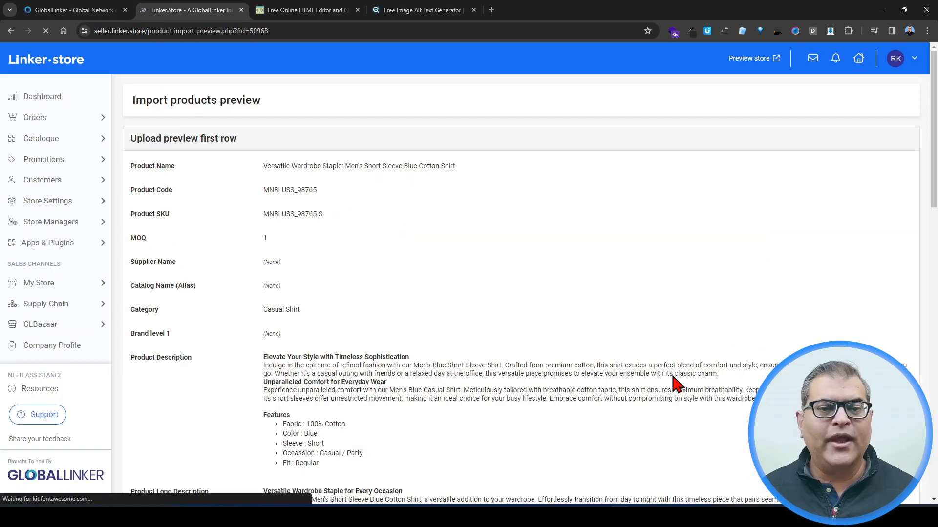
scroll(673, 377, "down", 7)
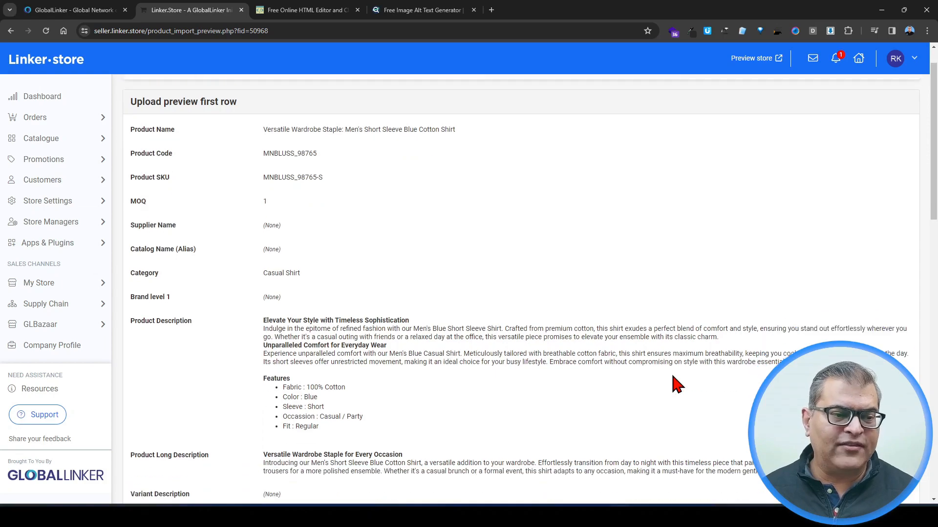
scroll(671, 377, "up", 7)
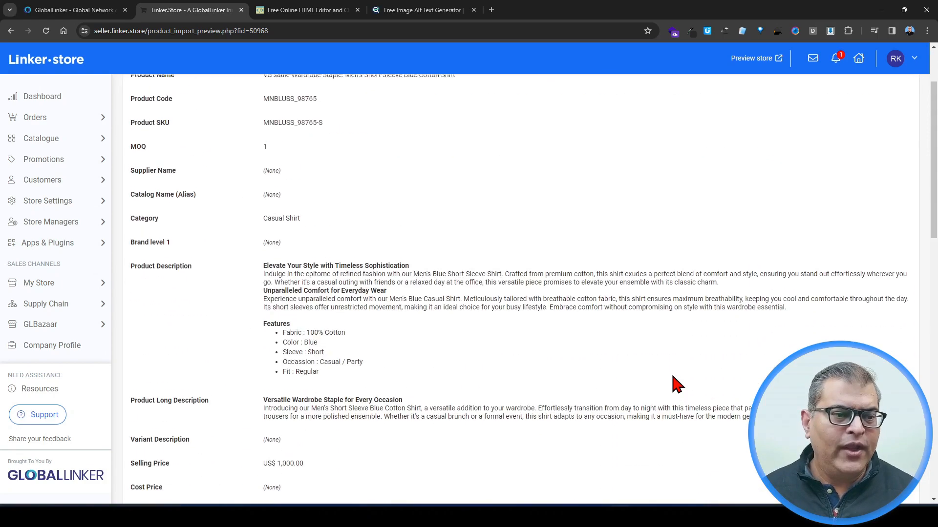
scroll(289, 368, "down", 4)
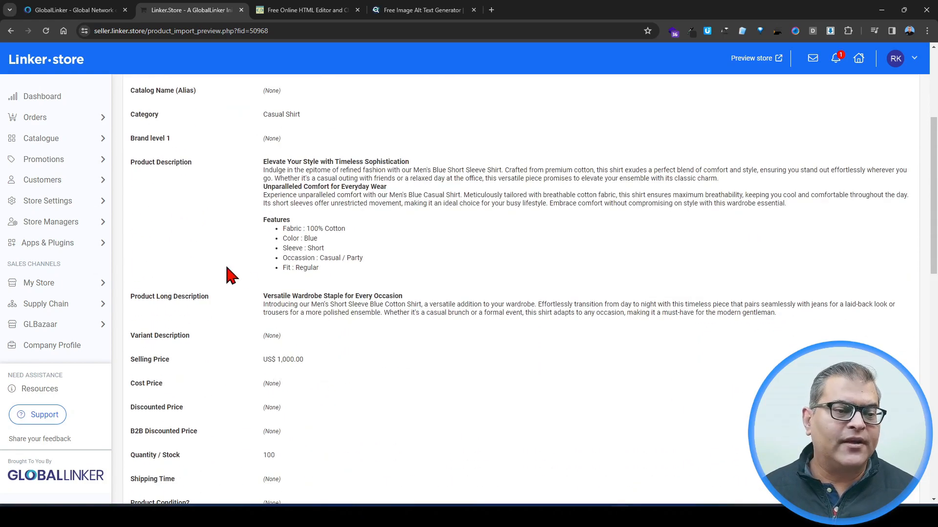
scroll(322, 289, "down", 2)
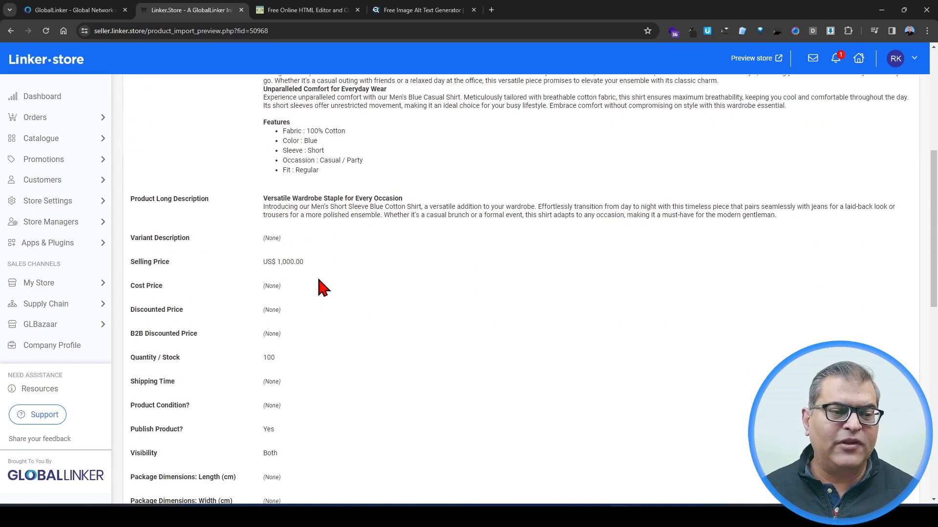
scroll(322, 289, "up", 4)
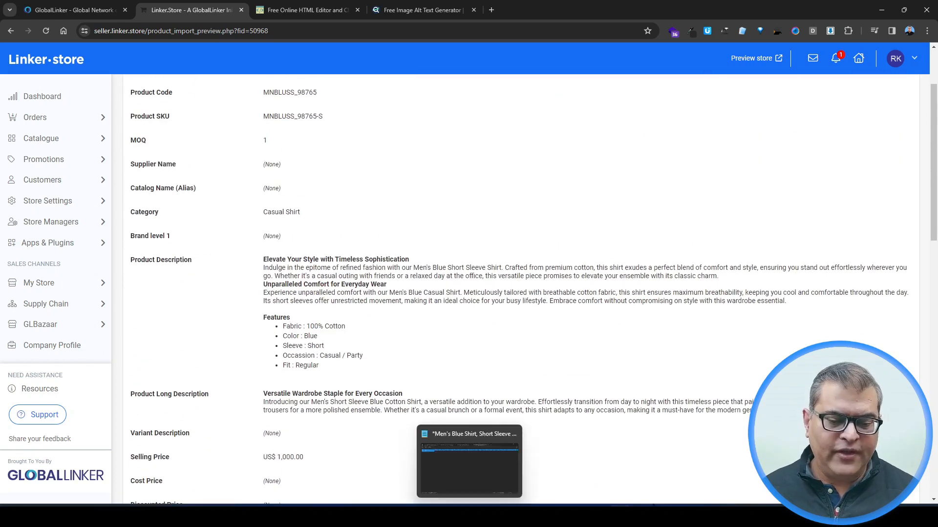
Switch to the import_product_template_v6 spreadsheet and highlight row 2, the source of the first-row preview, before returning to the browser.
left_click(541, 486)
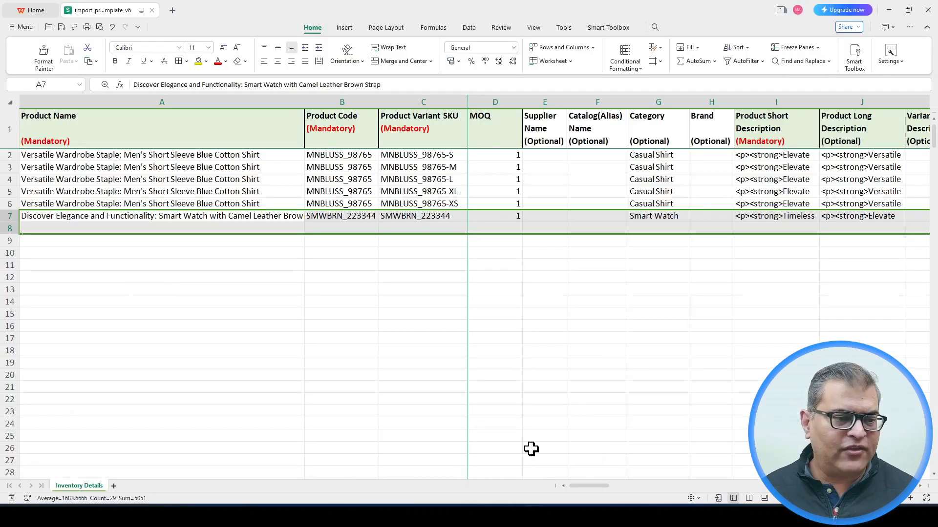
left_click(5, 155)
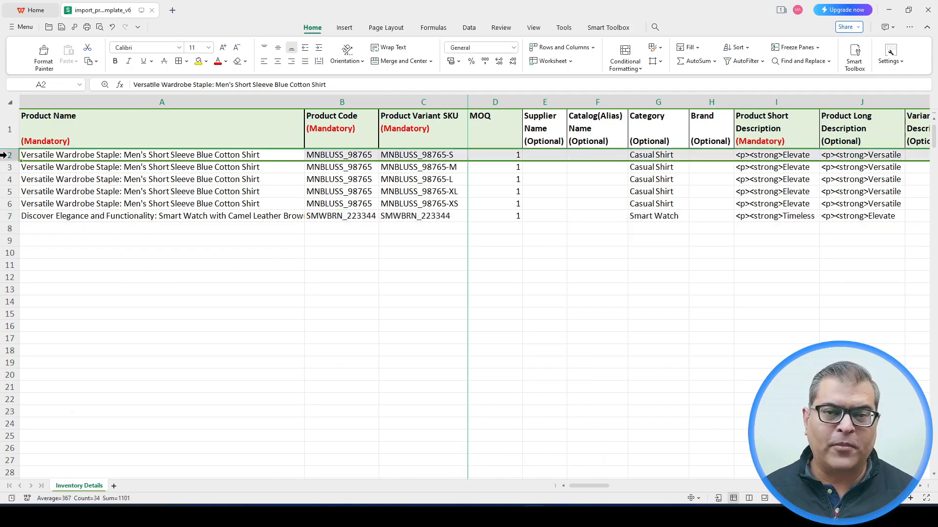
key("alt+Tab")
Check the preview's descriptions, prices, image URLs, alt texts and meta fields, and start the product import.
scroll(343, 319, "up", 2)
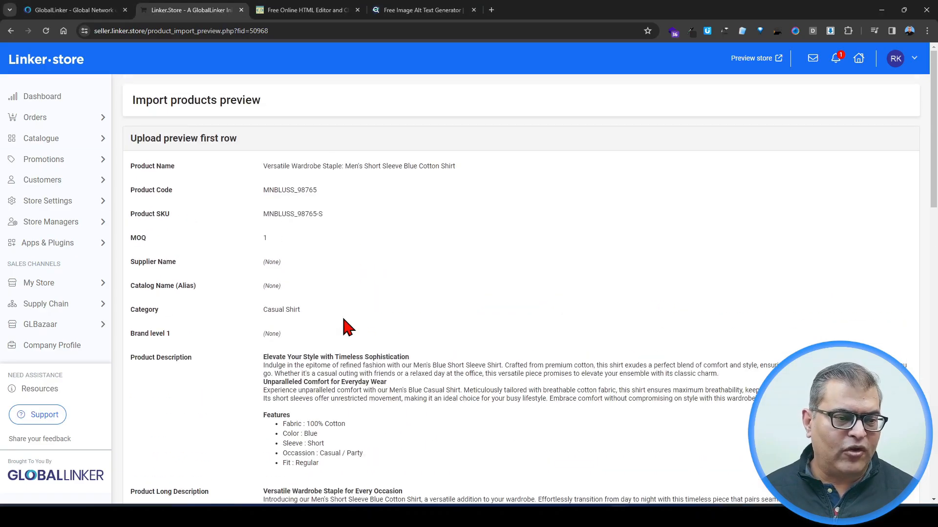
scroll(346, 326, "down", 5)
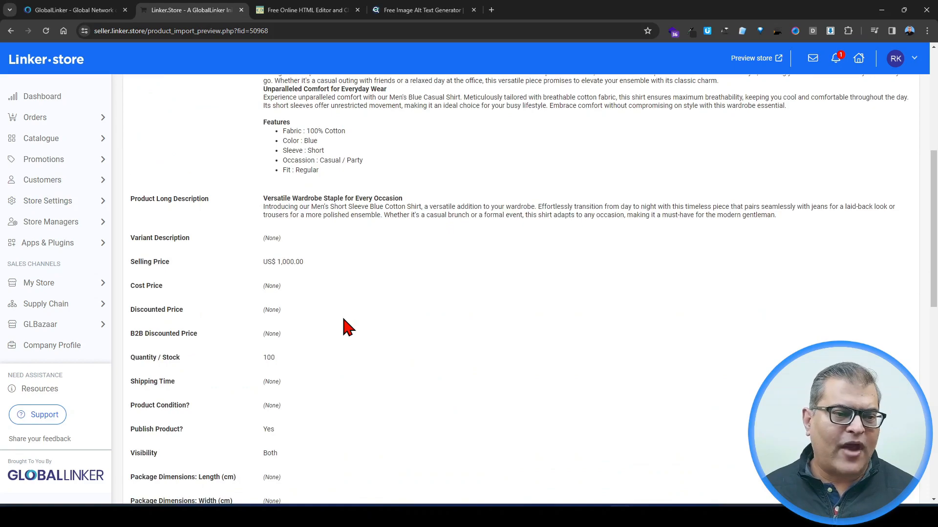
scroll(344, 320, "up", 3)
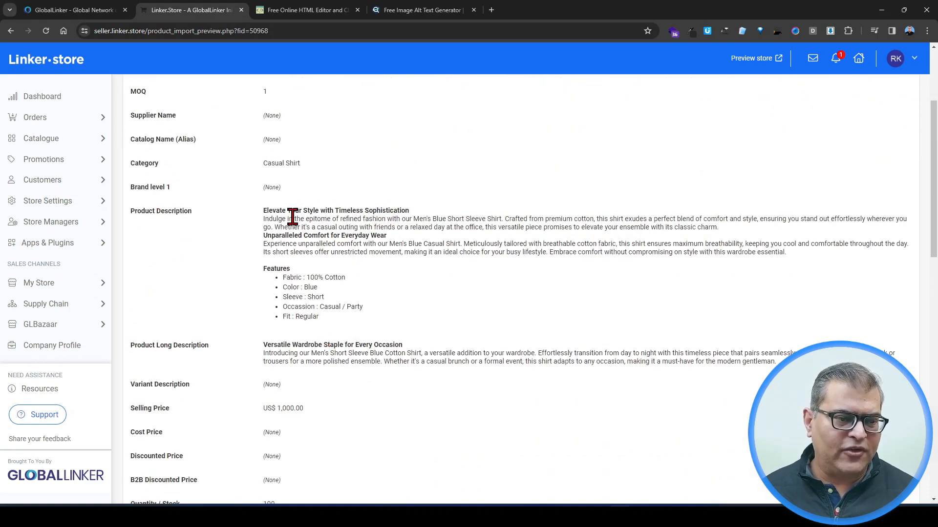
scroll(293, 309, "down", 5)
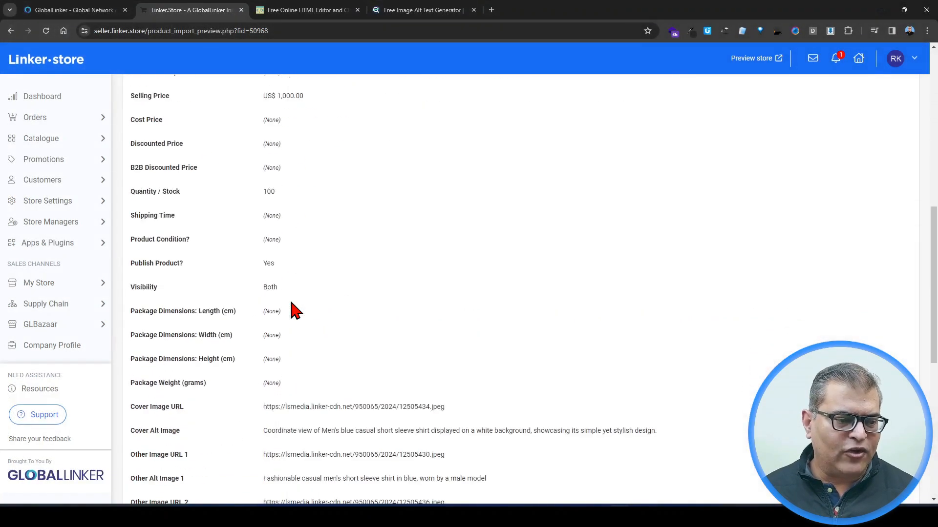
scroll(293, 309, "down", 3)
scroll(309, 394, "down", 2)
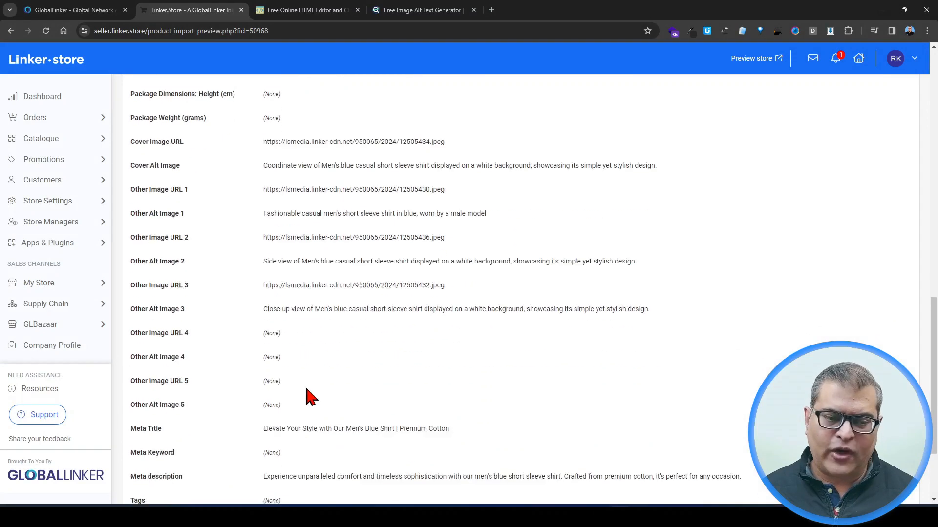
scroll(310, 397, "down", 2)
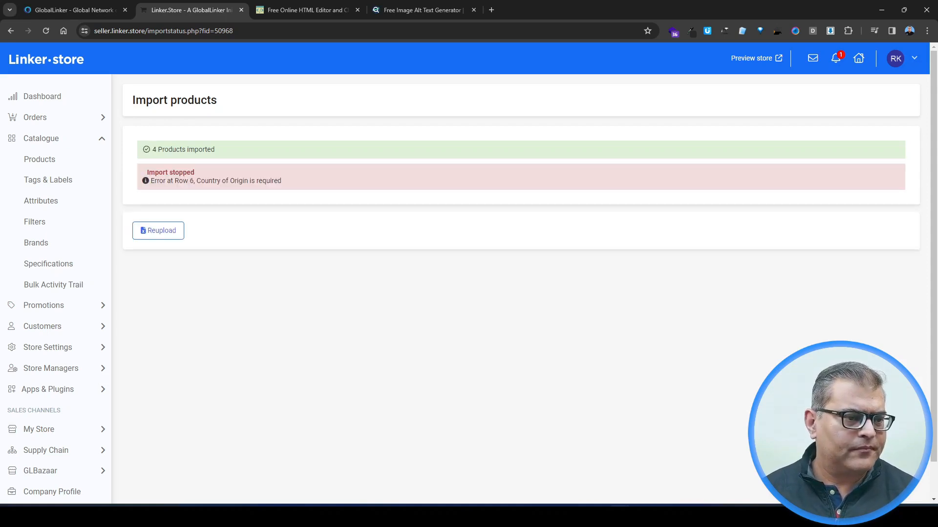
In the template spreadsheet, fill the Country of Origin for the XS shirt variant in row 6 with India.
key("alt+Tab")
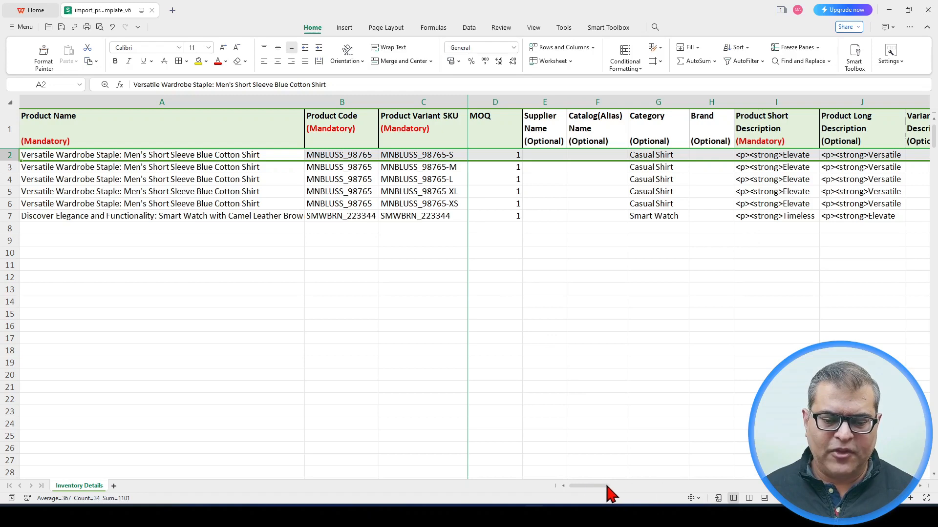
left_click_drag(594, 494, 787, 494)
left_click(725, 205)
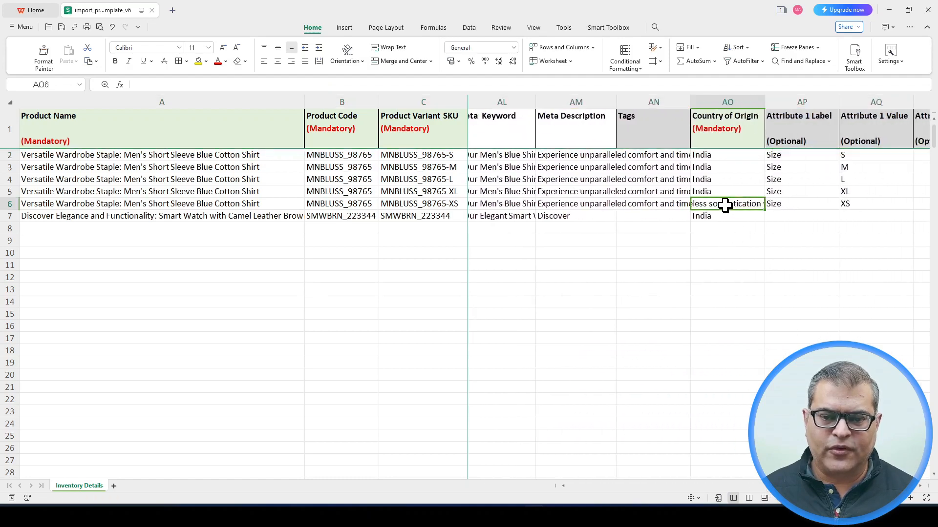
key("ctrl+d")
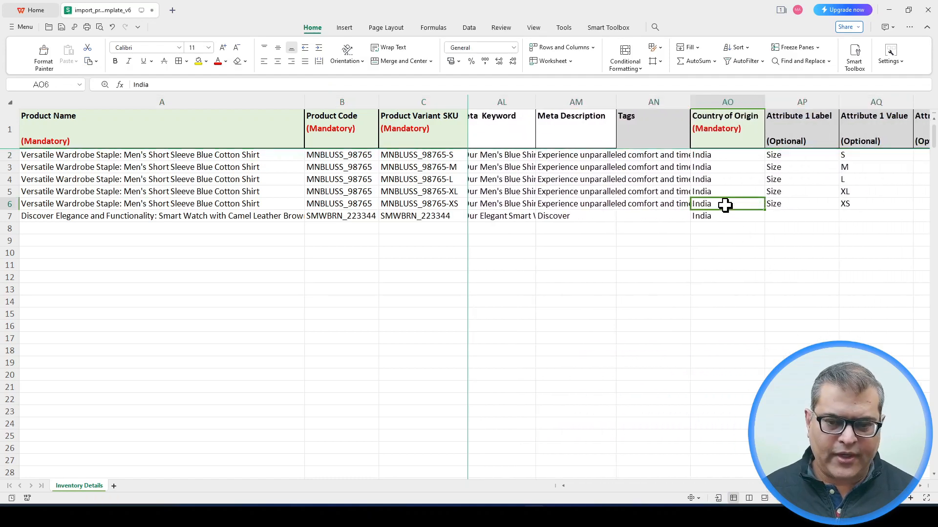
left_click(733, 250)
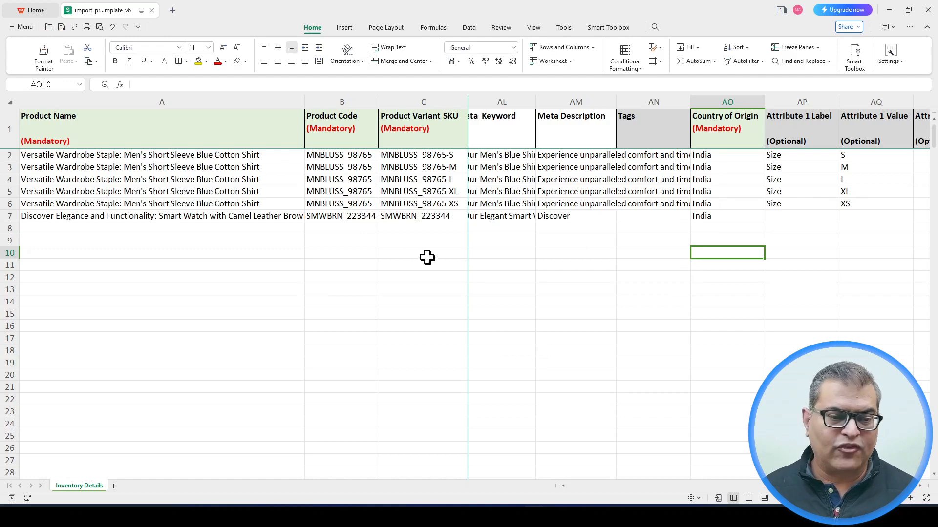
Return to the import page in the browser and reupload the corrected import_product_template_v6 spreadsheet as the Excel import file.
key("alt+Tab")
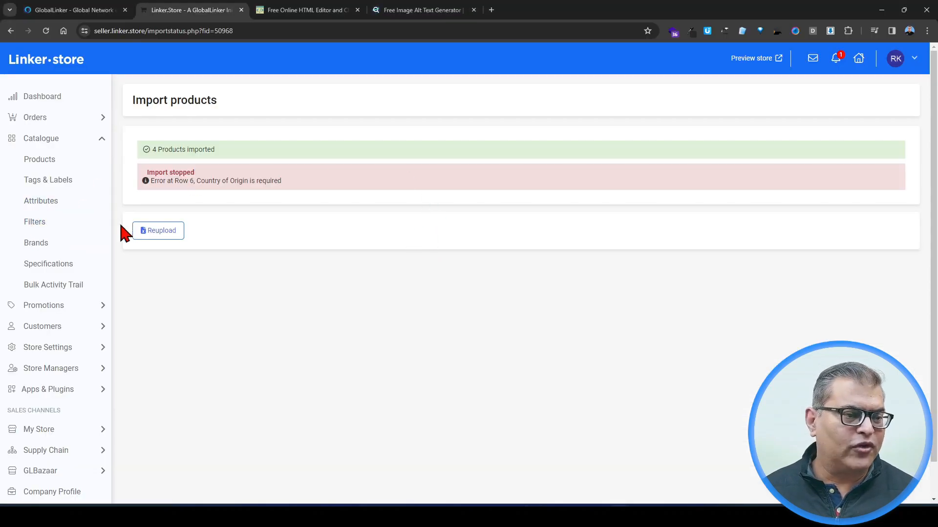
left_click(158, 235)
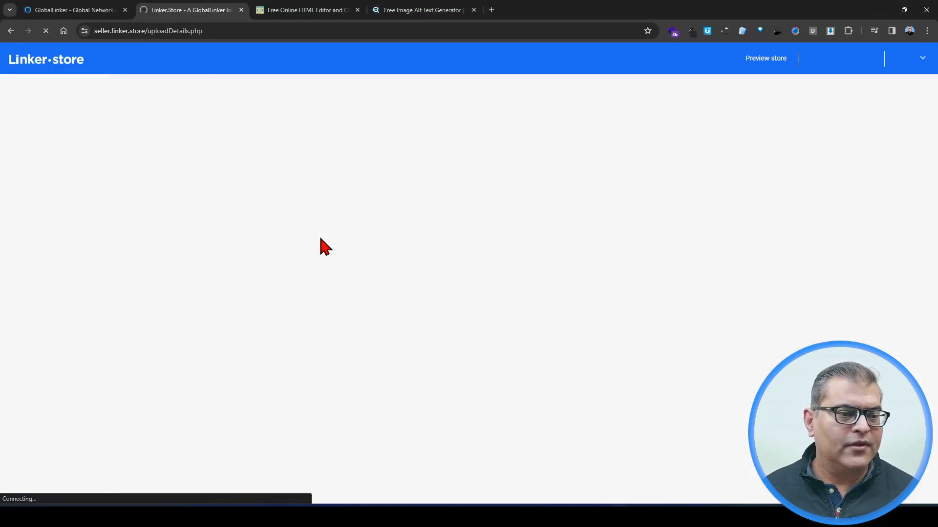
left_click(166, 195)
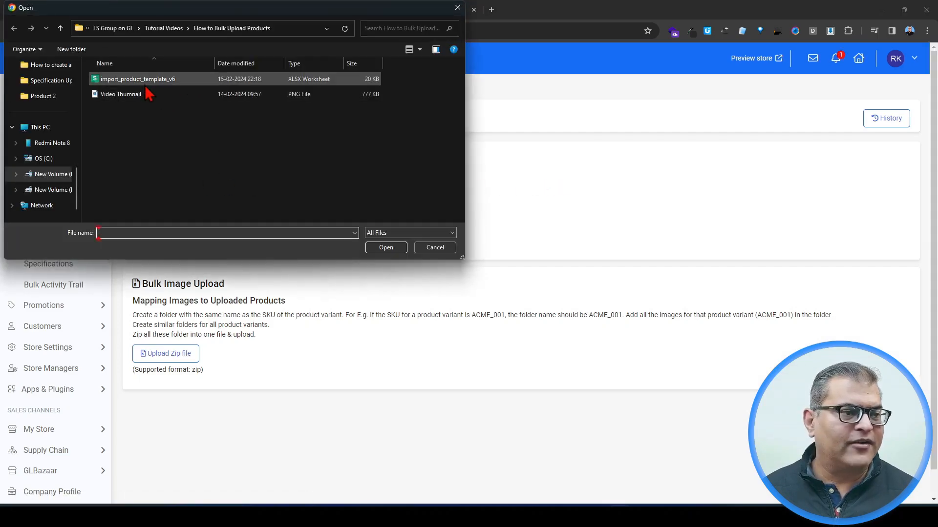
left_click(143, 82)
left_click(386, 248)
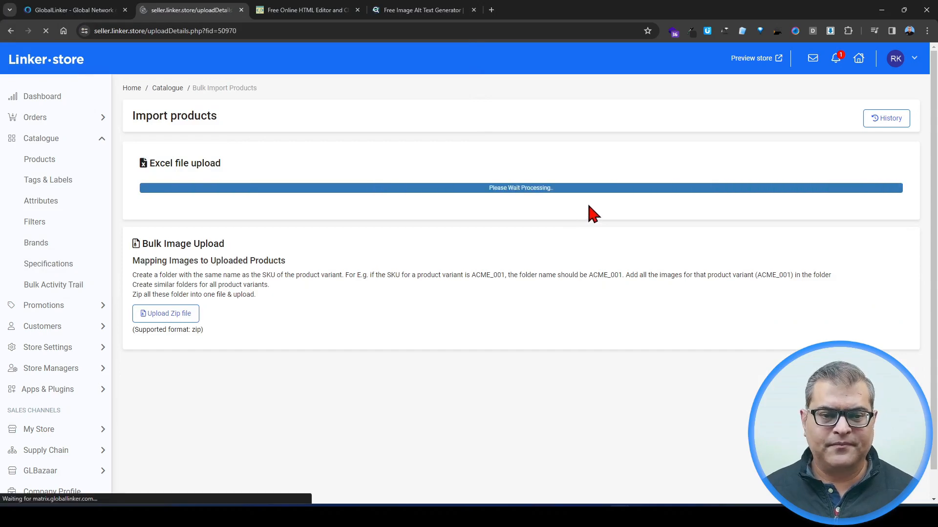
Accept the column mapping and the first-row preview of the reuploaded file, and run the product import.
scroll(767, 282, "down", 15)
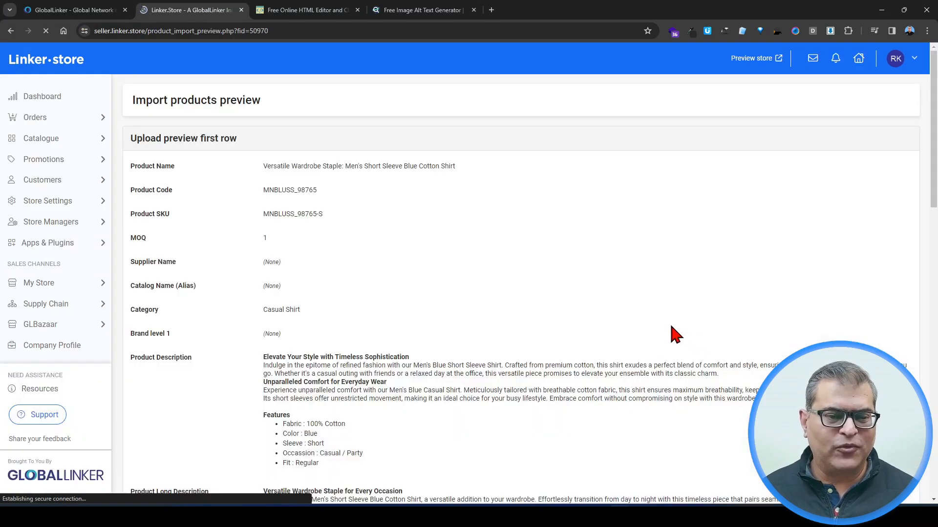
scroll(674, 332, "down", 6)
scroll(674, 335, "down", 10)
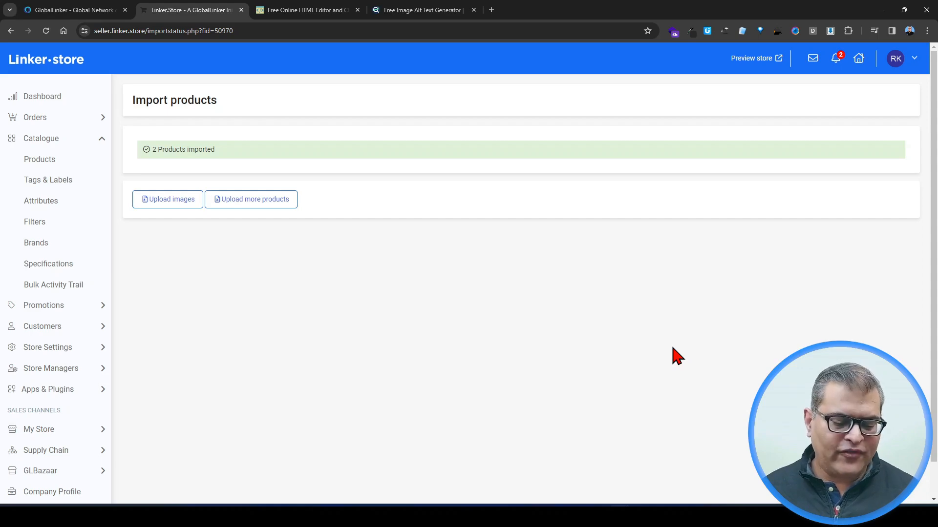
Switch to the template spreadsheet and compare the shirt variants in rows 2 to 6 with the smart watch in row 7.
key("alt+Tab")
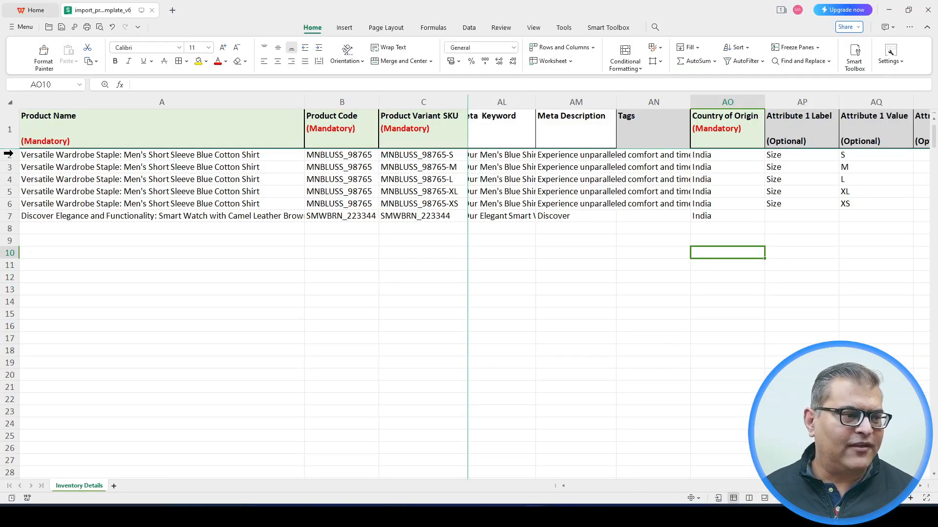
left_click_drag(8, 153, 1, 209)
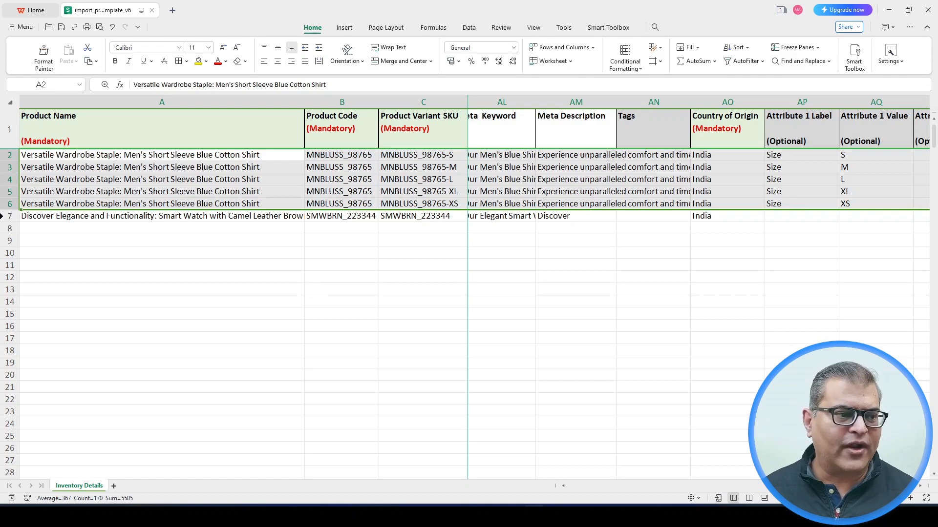
left_click(2, 216)
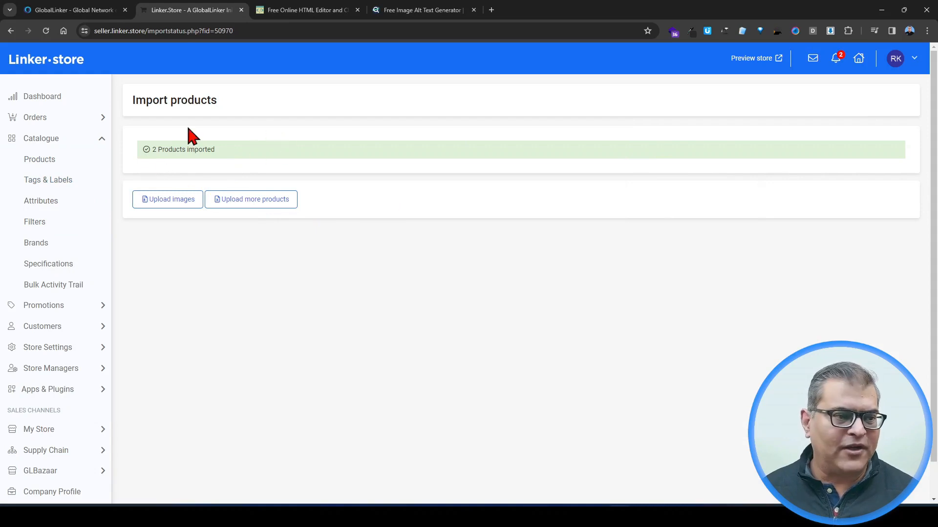
Open the catalogue's product list in the seller site and check the imported smart watch and men's blue shirt entries.
left_click(46, 162)
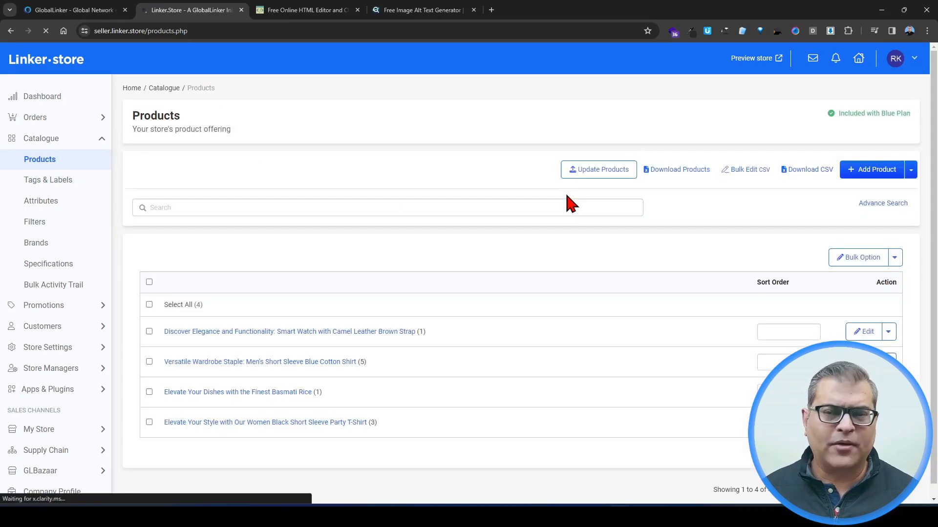
scroll(495, 214, "down", 1)
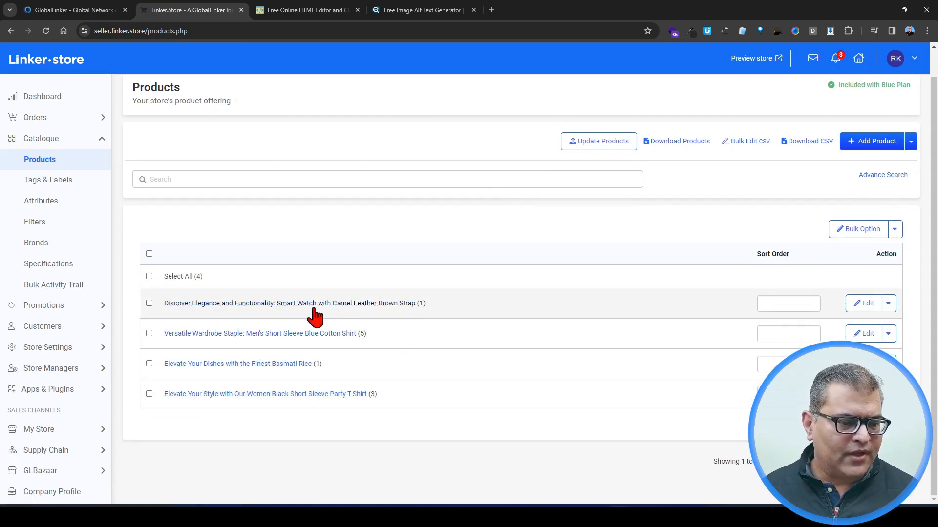
key("ctrl")
key("ctrl")
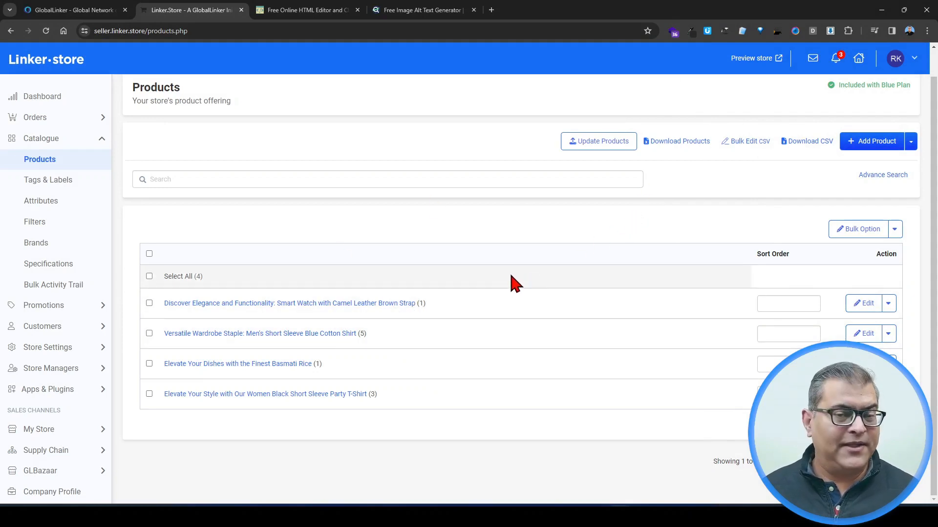
scroll(529, 229, "up", 1)
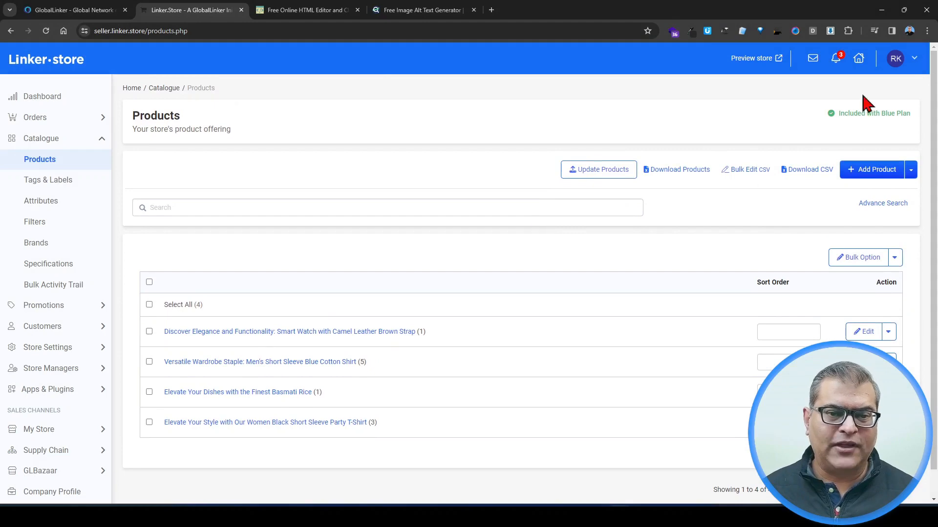
Copy the store address from the seller home page and open sharpfashion25.linker.store in a new browser tab.
left_click(858, 59)
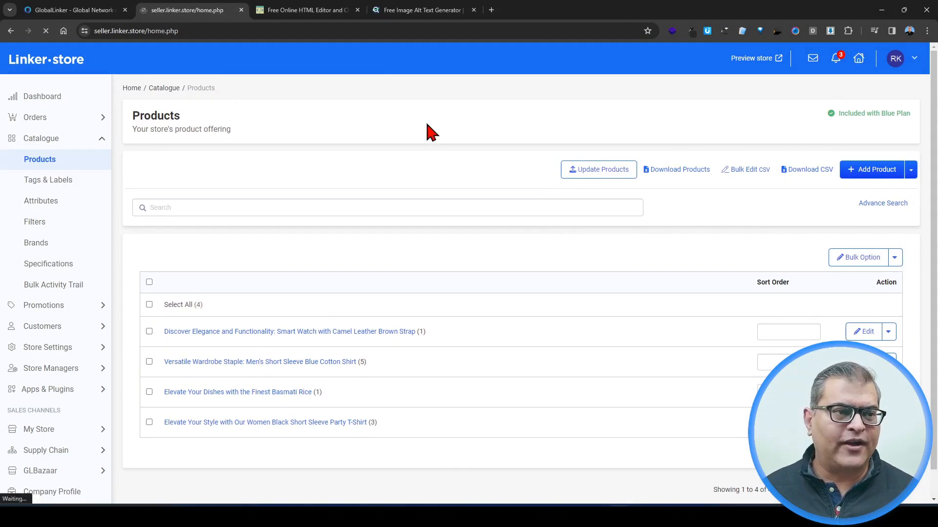
left_click_drag(470, 131, 593, 130)
key("ctrl+c")
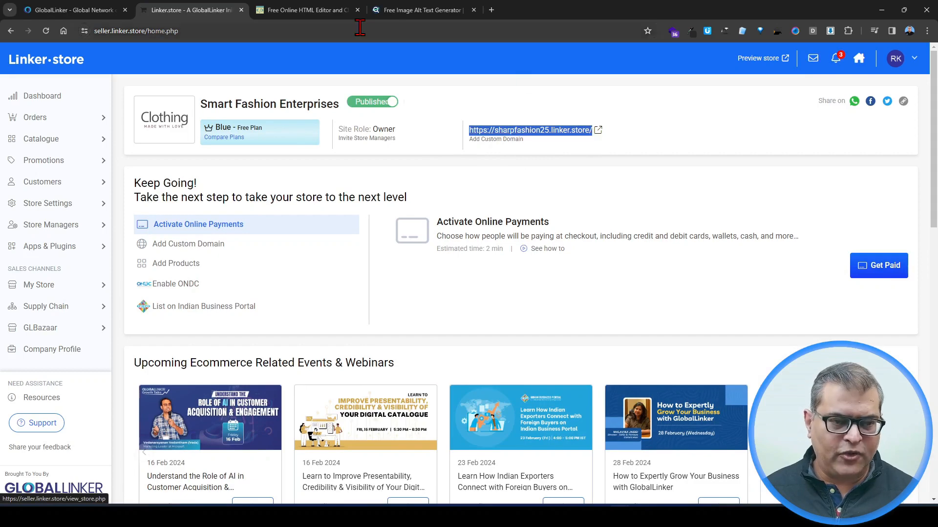
left_click(491, 10)
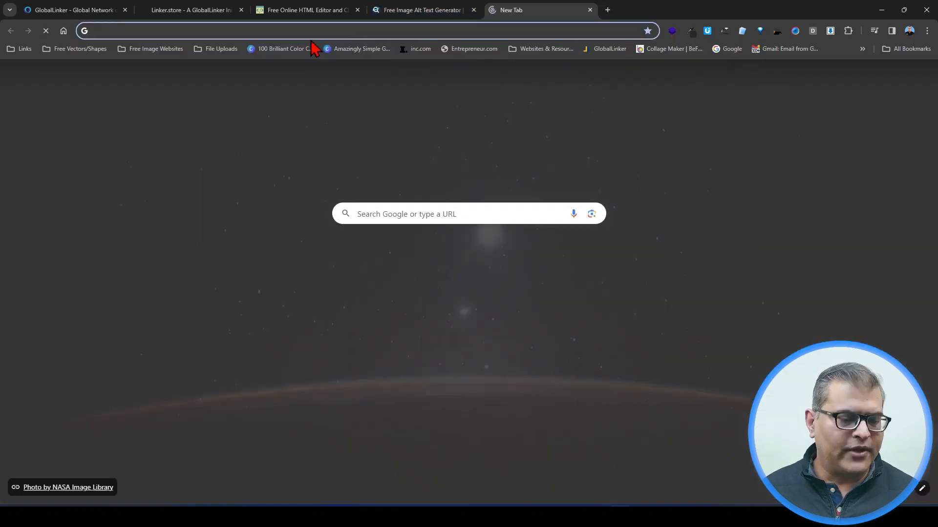
key("ctrl+v")
key("Return")
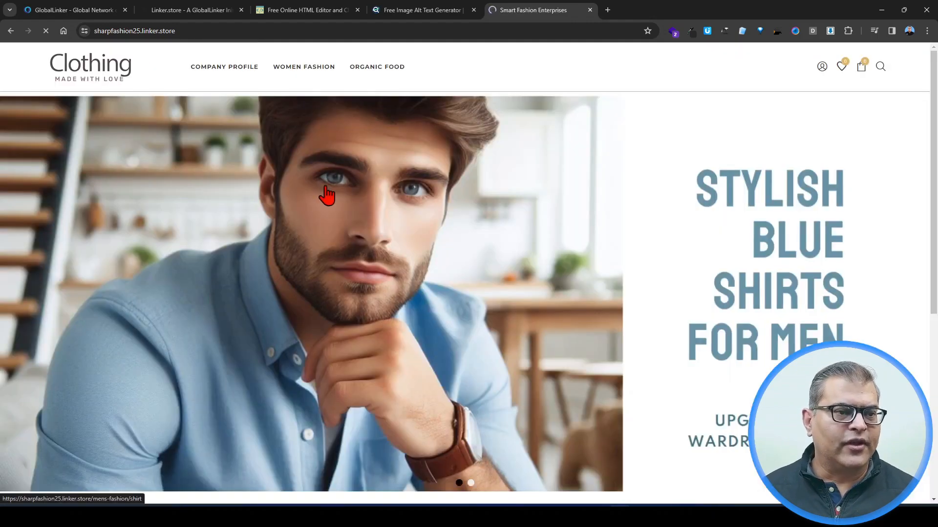
Look over the storefront home page's navigation menu and Featured Products section for the imported products.
scroll(325, 187, "down", 3)
scroll(325, 187, "up", 3)
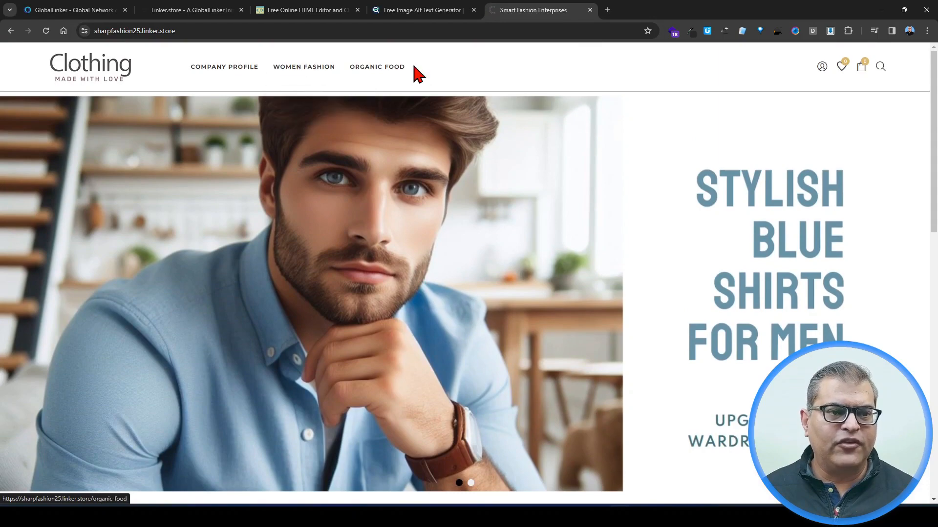
scroll(337, 379, "down", 10)
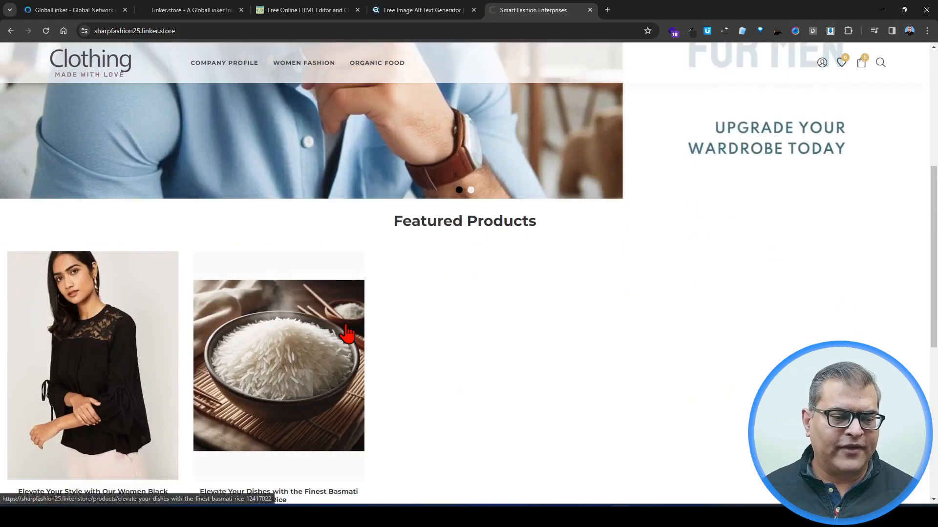
scroll(391, 318, "up", 5)
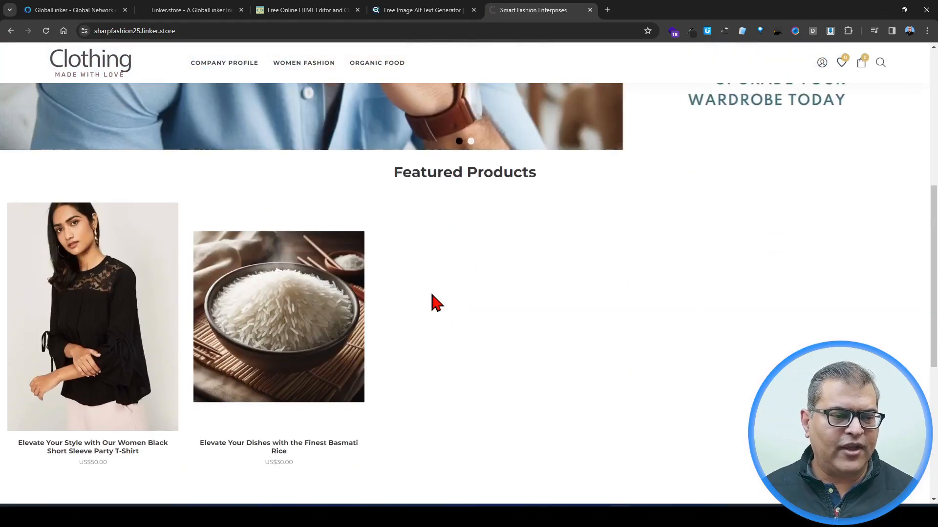
Return to the seller site and open the Navigation settings of My Store.
left_click(171, 11)
left_click(694, 128)
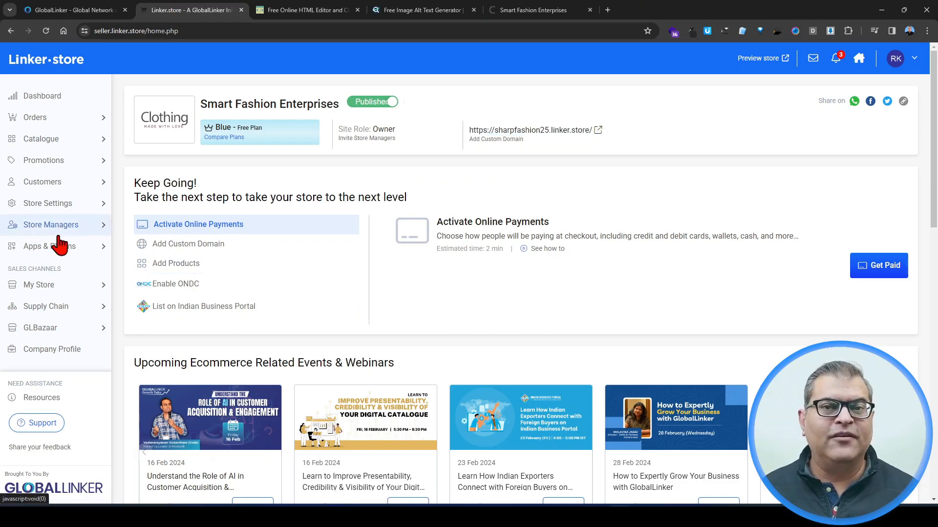
left_click(54, 288)
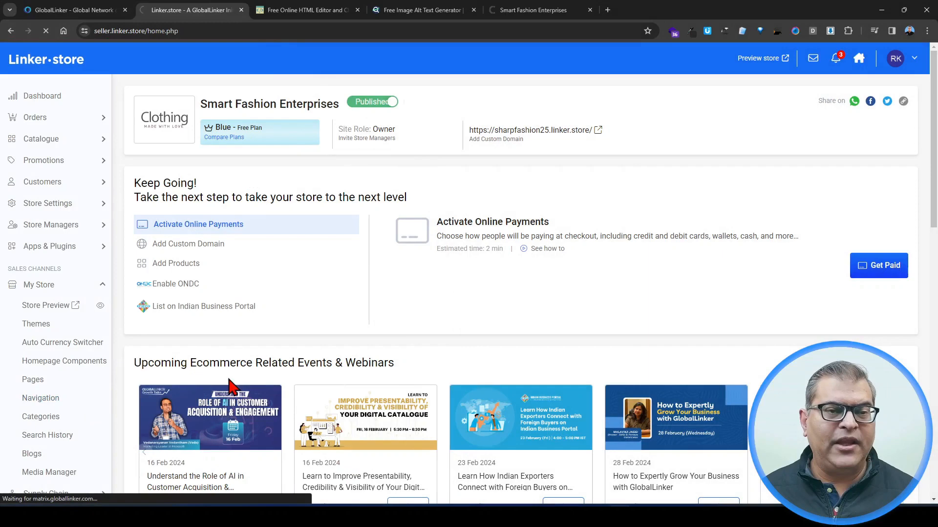
left_click(40, 398)
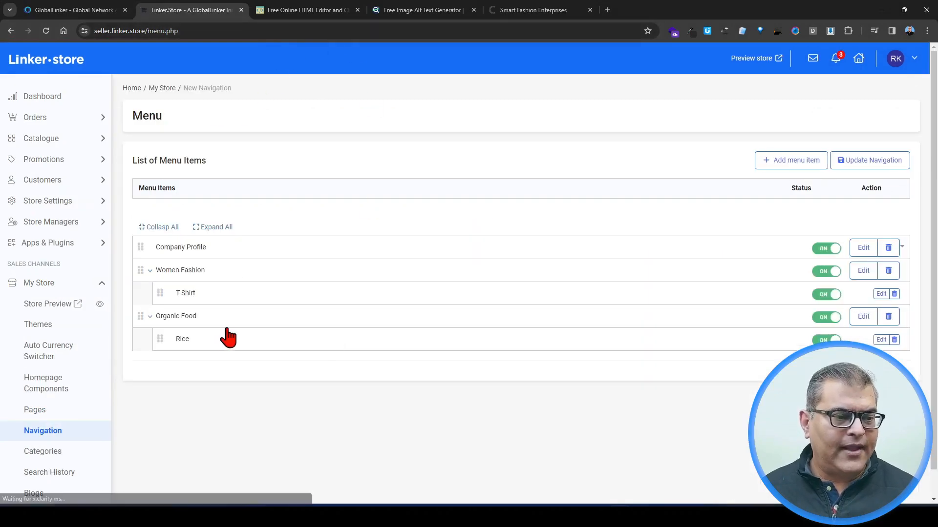
Add a products menu item named Men Fashion, linked to the Casual Shirt category, and save it.
left_click(789, 163)
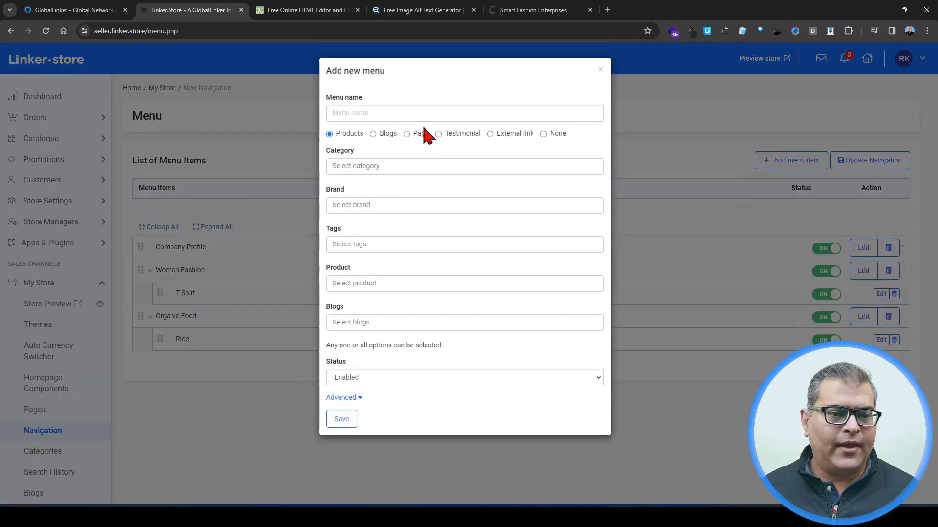
left_click(379, 114)
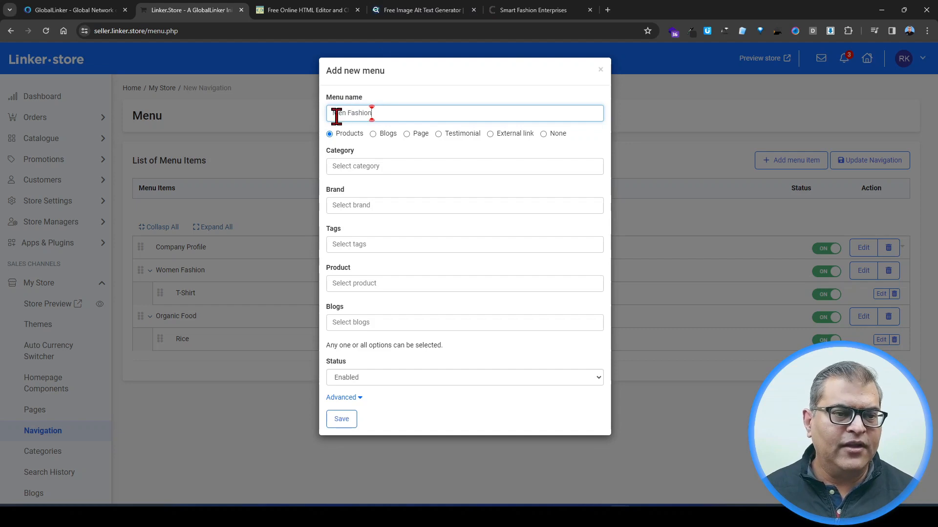
left_click(357, 167)
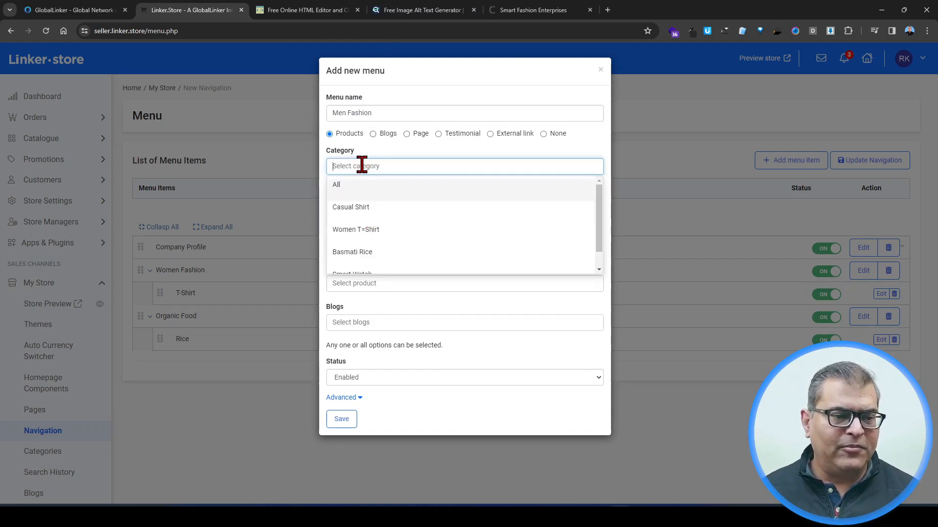
scroll(360, 210, "down", 1)
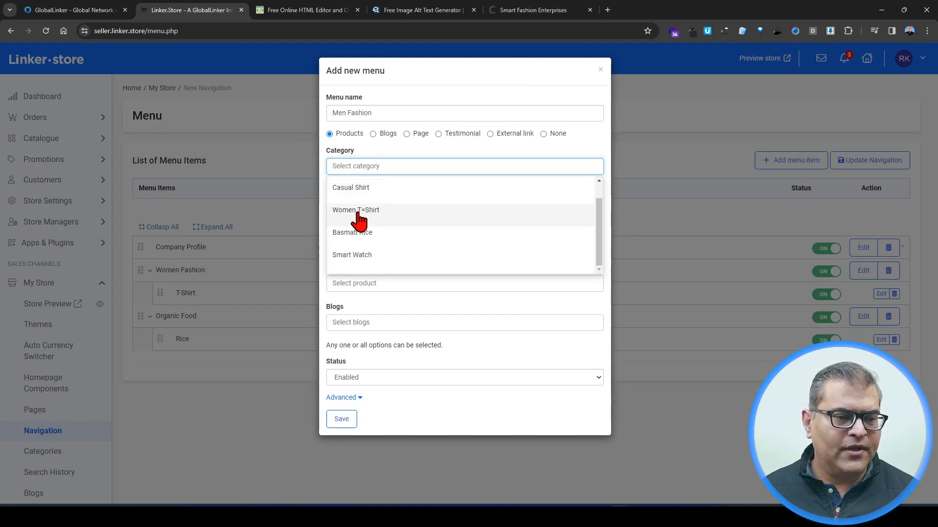
scroll(360, 220, "up", 1)
left_click(360, 210)
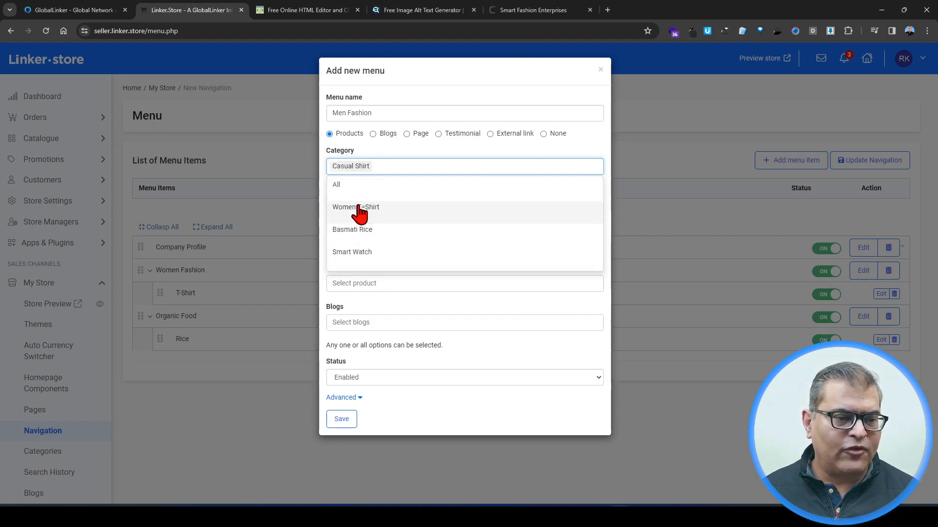
left_click(439, 155)
left_click(342, 418)
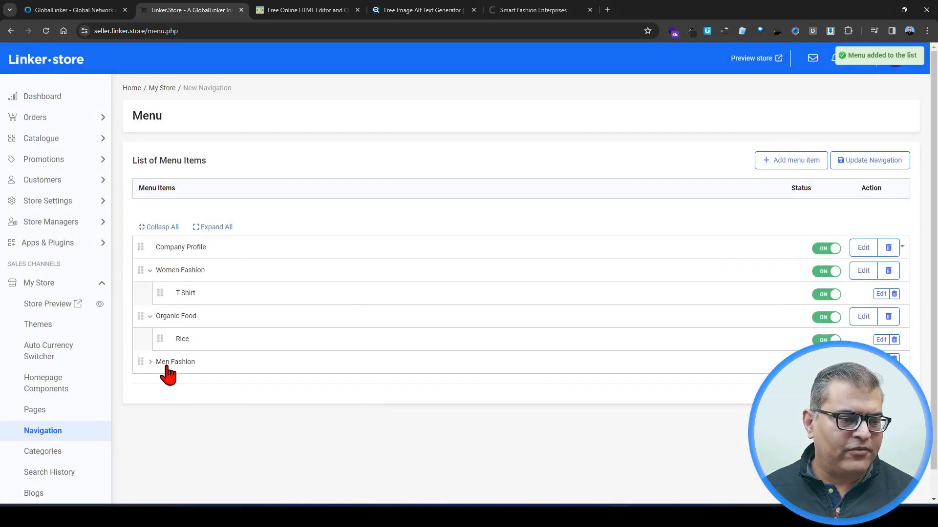
Add another products menu item named Shirt, linked to the Casual Shirt category, and save it.
left_click(782, 161)
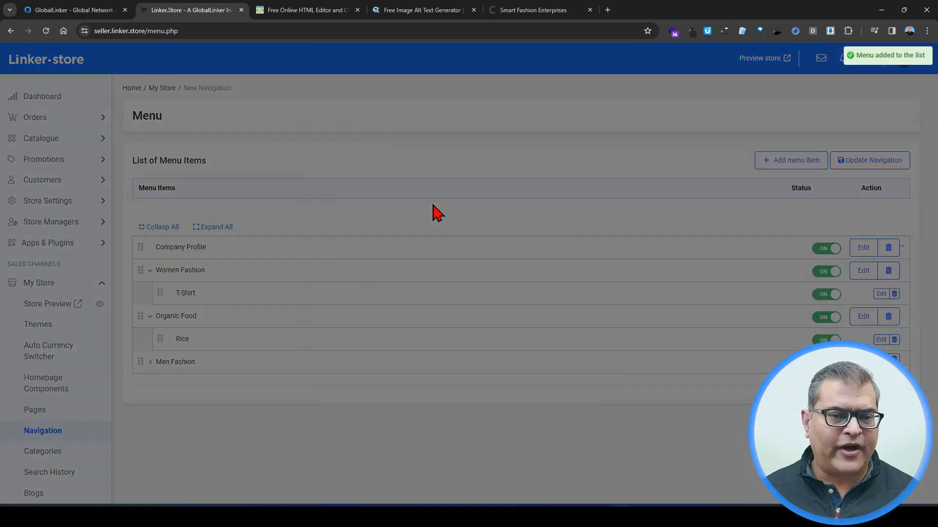
left_click(385, 112)
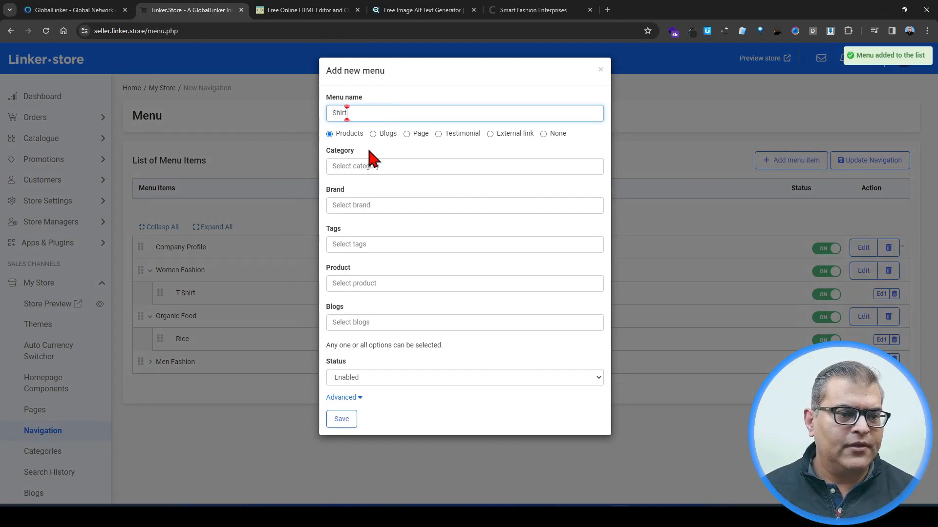
left_click(350, 167)
left_click(370, 209)
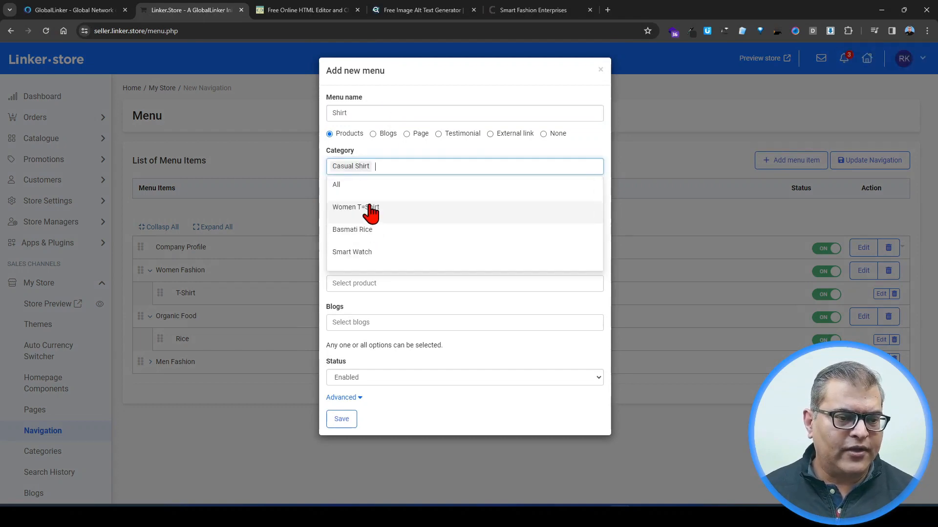
left_click(339, 421)
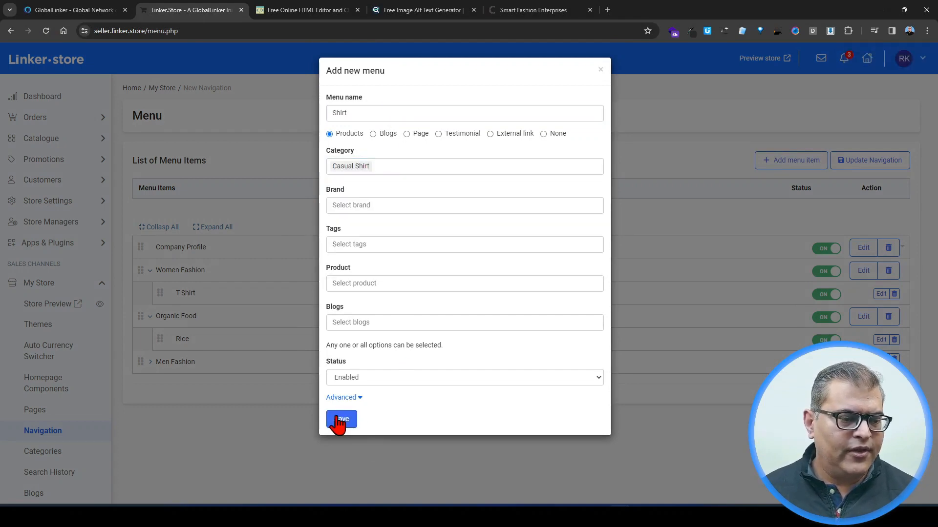
left_click(340, 419)
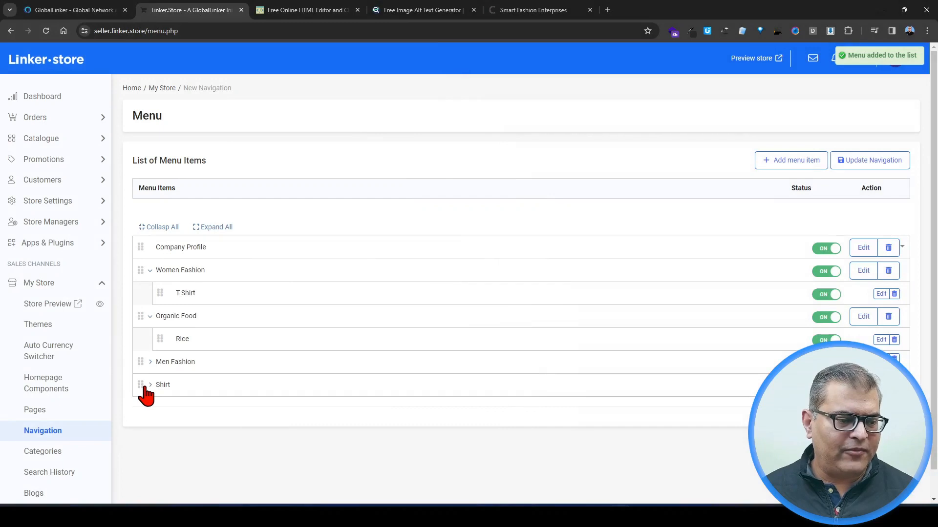
Nest the Shirt item under Men Fashion in the menu list and update the store navigation.
left_click_drag(144, 387, 160, 386)
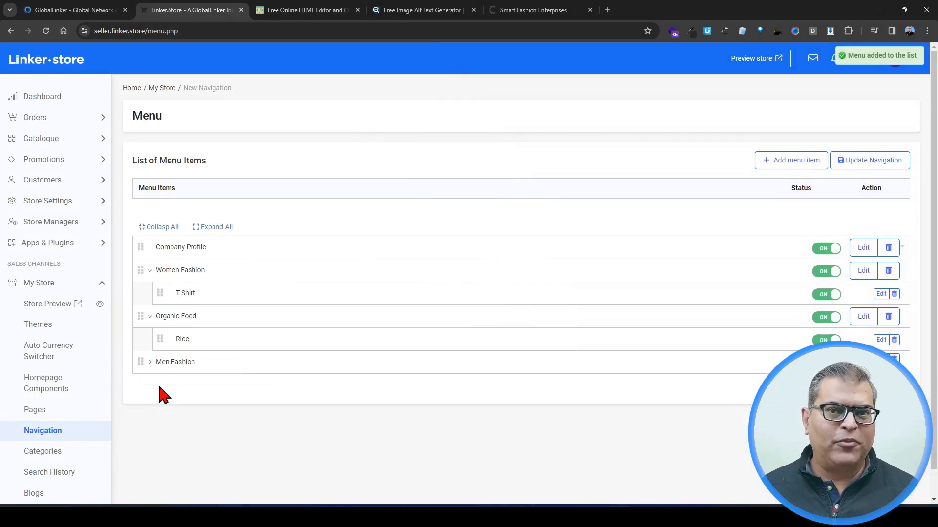
left_click(867, 164)
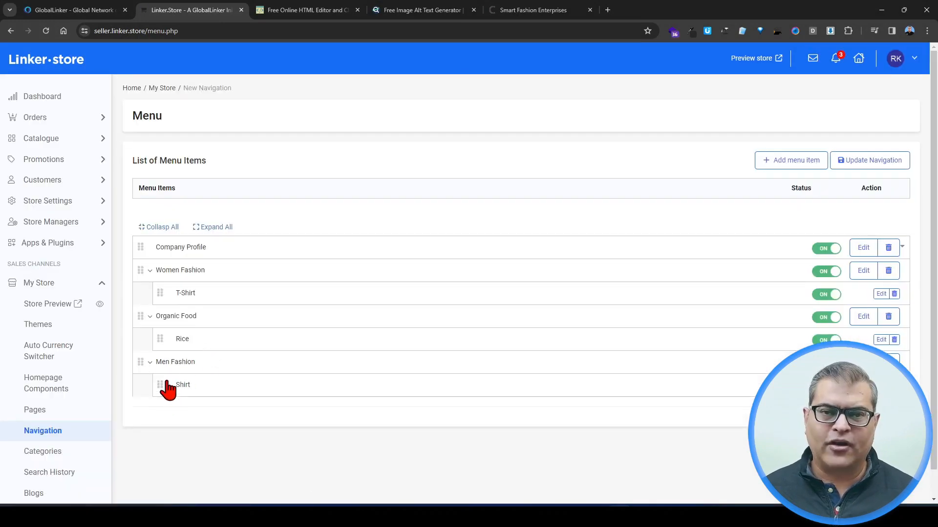
Reload the storefront and open the men's short sleeve blue cotton shirt through the Shirt entry under Men Fashion.
left_click(544, 8)
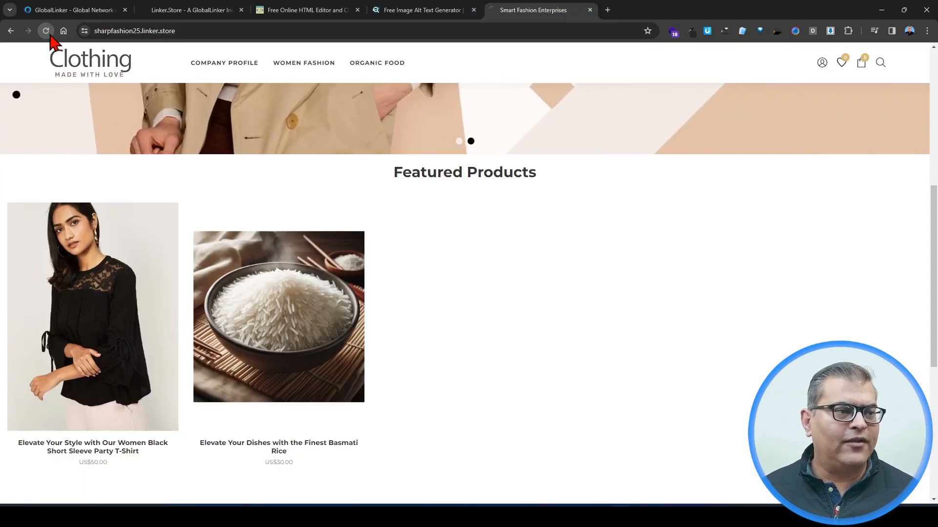
left_click(48, 33)
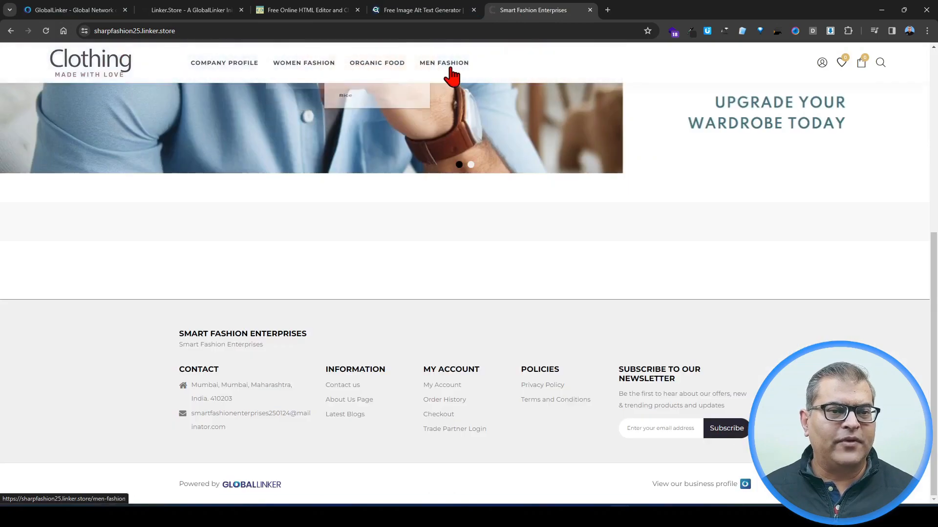
mouse_move(447, 75)
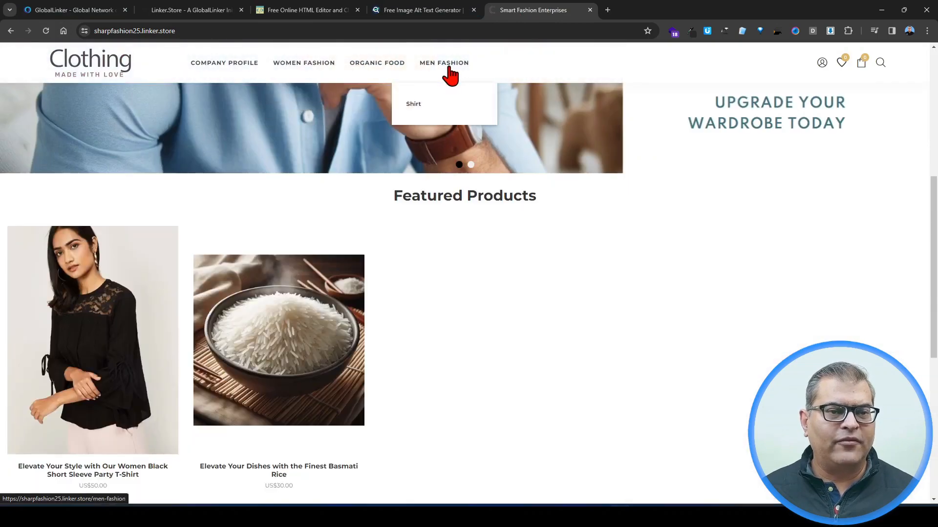
left_click(417, 112)
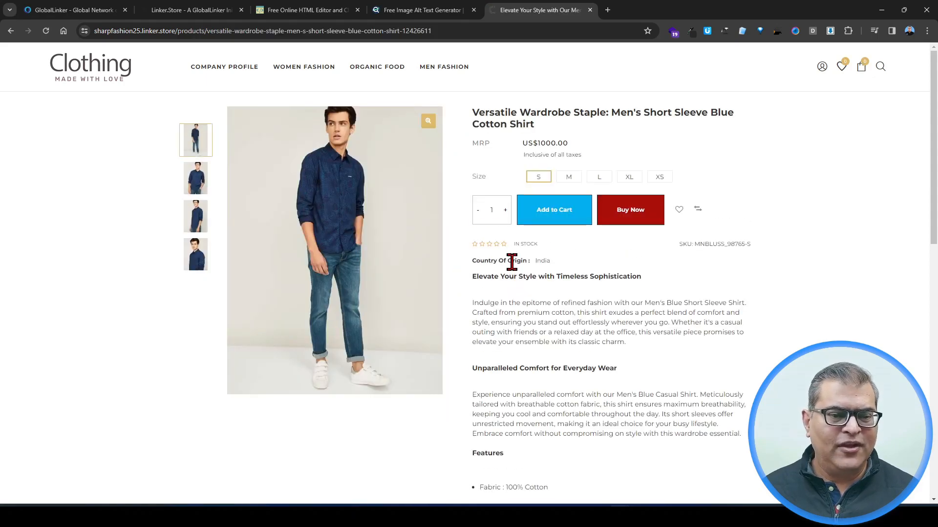
Examine the blue shirt's product page, including its description, features and additional information.
scroll(511, 263, "down", 1)
scroll(512, 262, "down", 6)
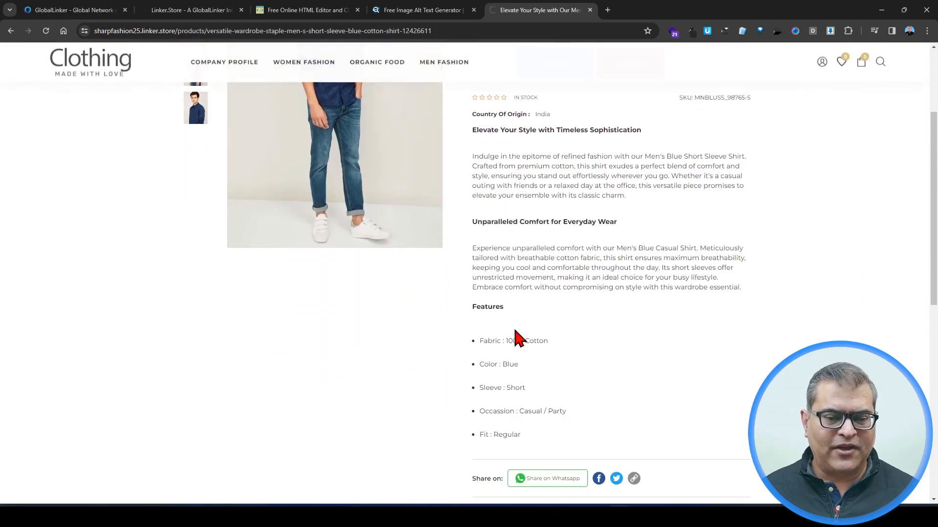
scroll(309, 310, "down", 2)
scroll(366, 309, "up", 2)
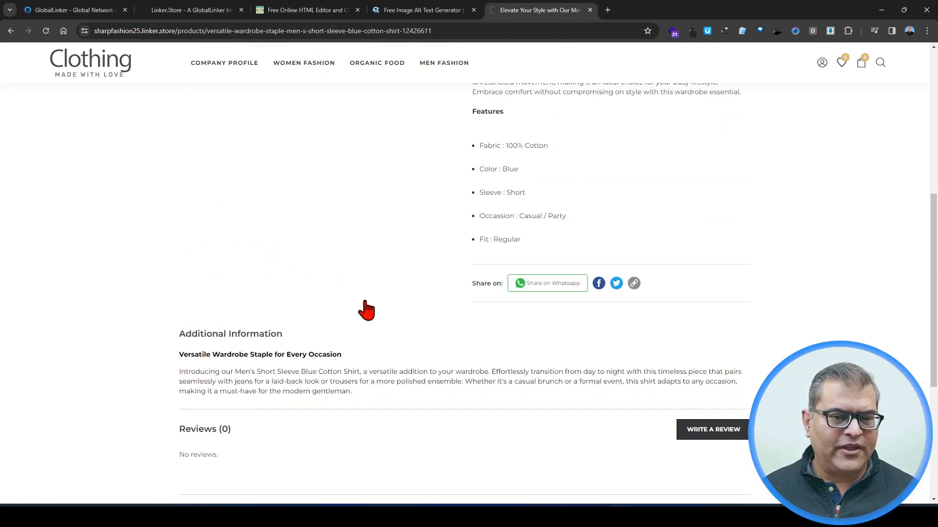
scroll(486, 234, "up", 1)
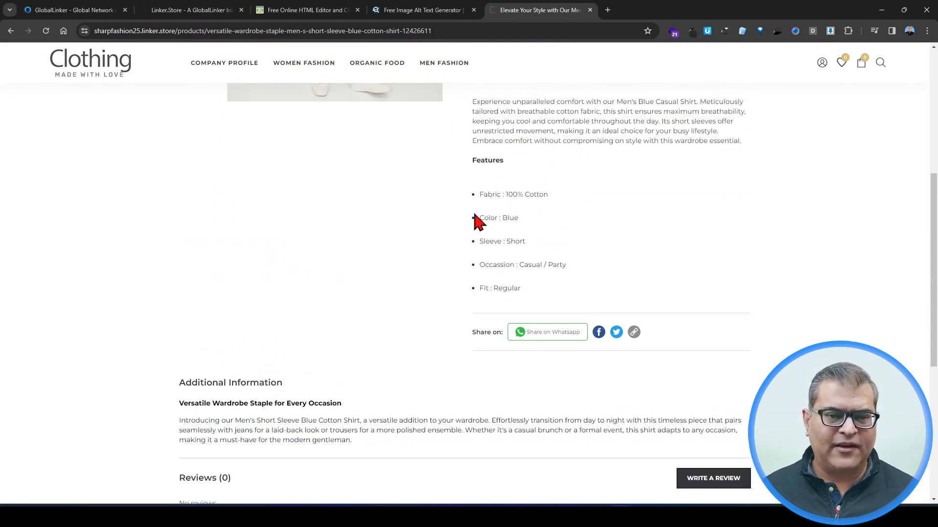
scroll(243, 424, "down", 2)
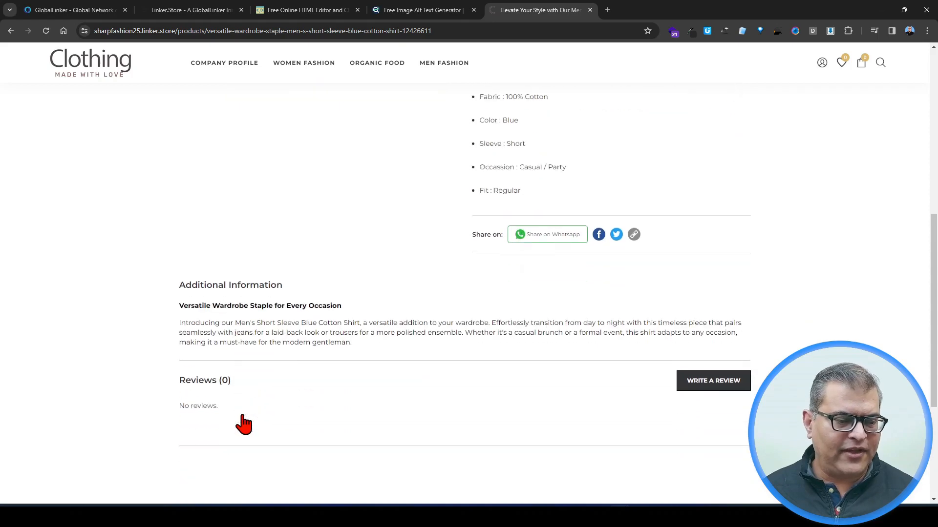
scroll(258, 338, "up", 3)
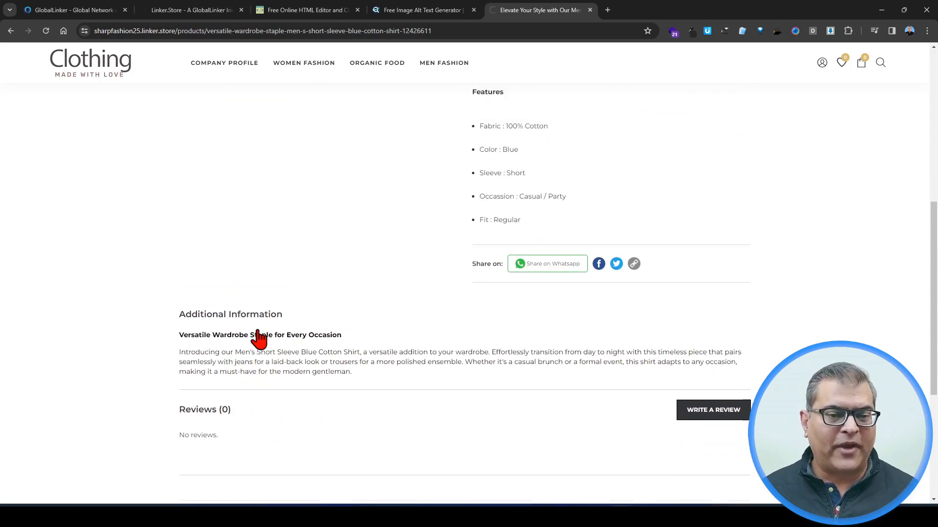
scroll(387, 360, "down", 2)
scroll(309, 374, "up", 2)
scroll(309, 374, "up", 5)
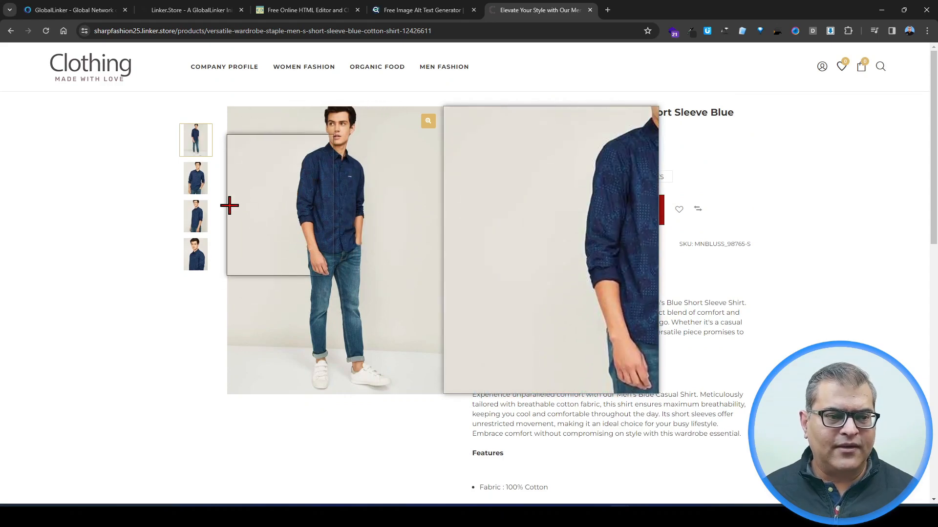
View the shirt's second product image and try the size variants M, L, XL and XS.
left_click(201, 187)
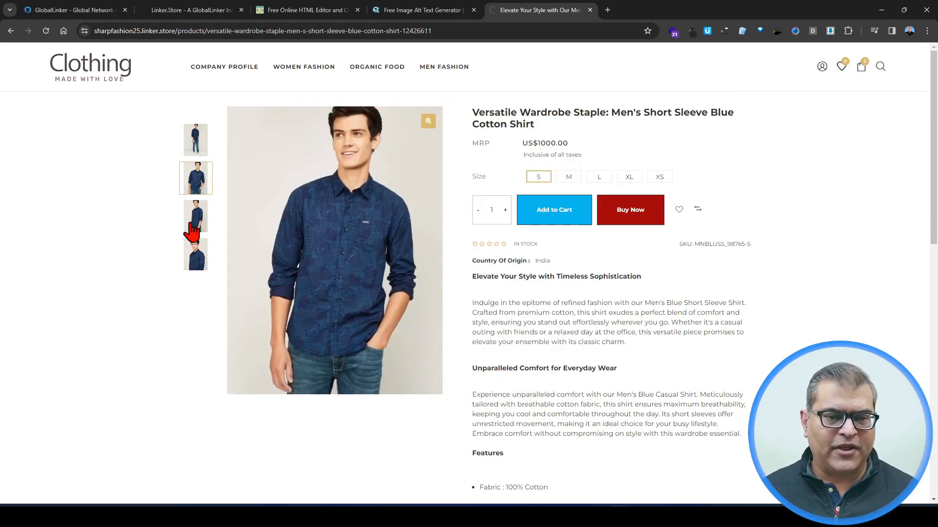
left_click(598, 179)
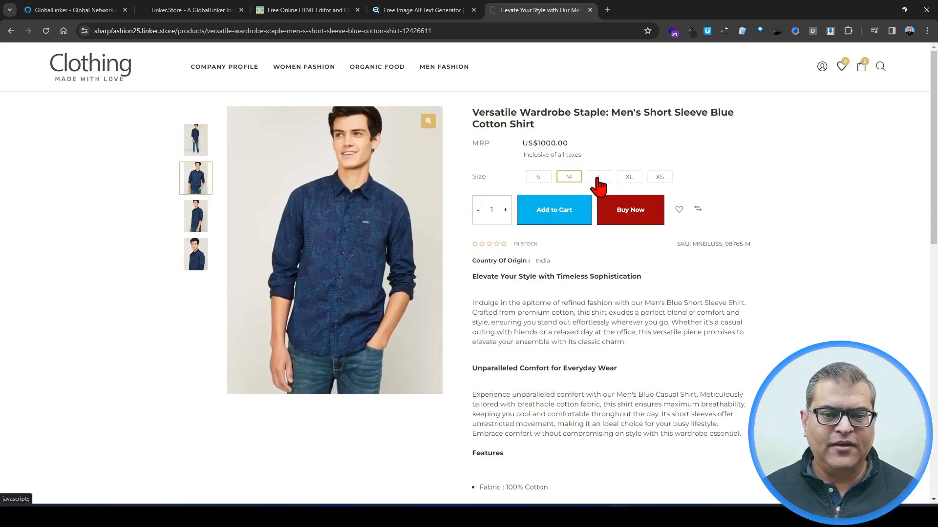
left_click(628, 178)
left_click(657, 179)
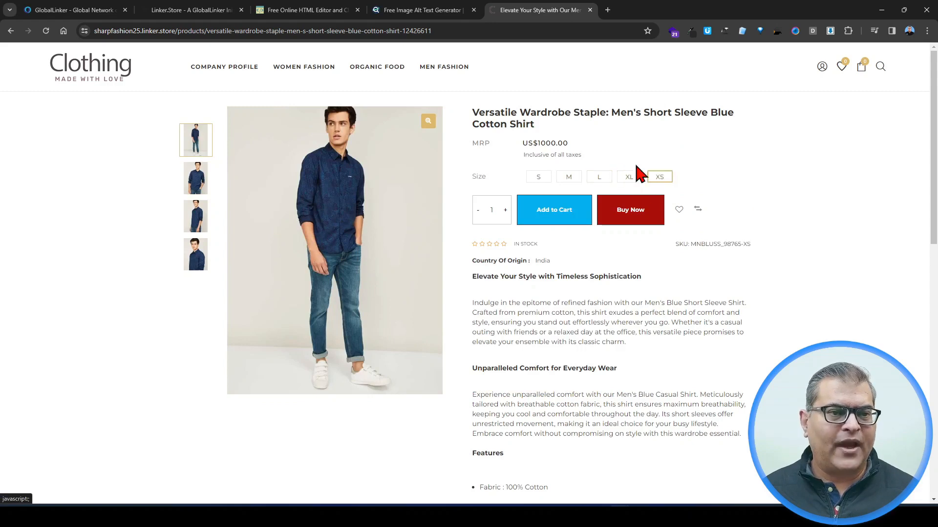
Add a Smart Watch products menu item linked to the Smart Watch category and update the store navigation.
left_click(188, 11)
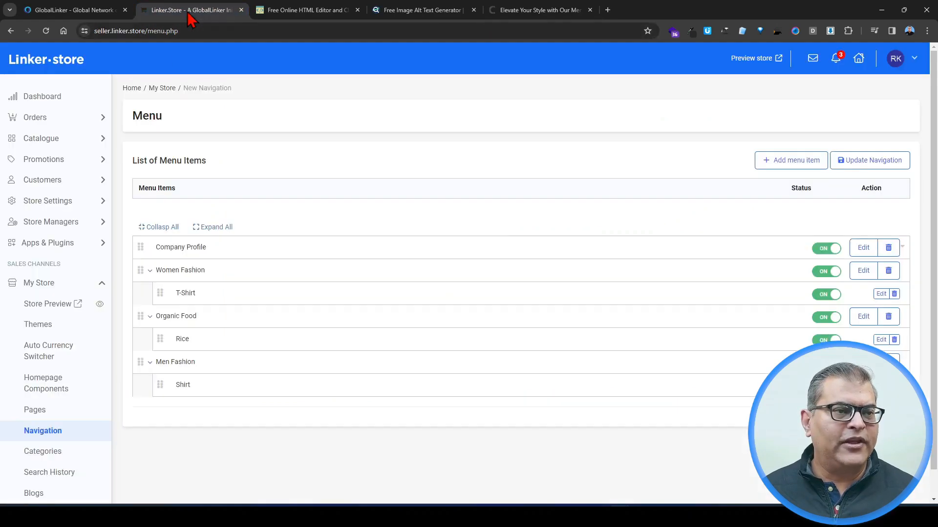
left_click(793, 162)
left_click(366, 116)
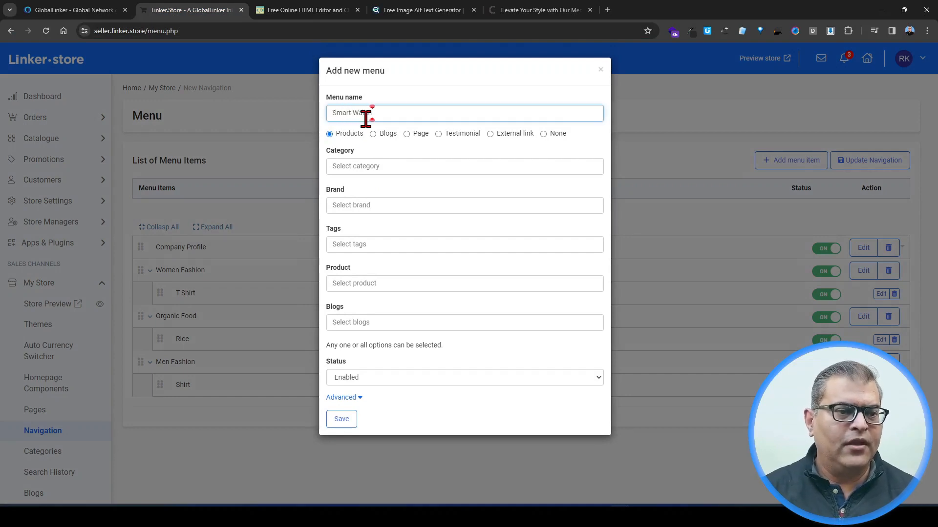
type("Smart Watch")
left_click(342, 168)
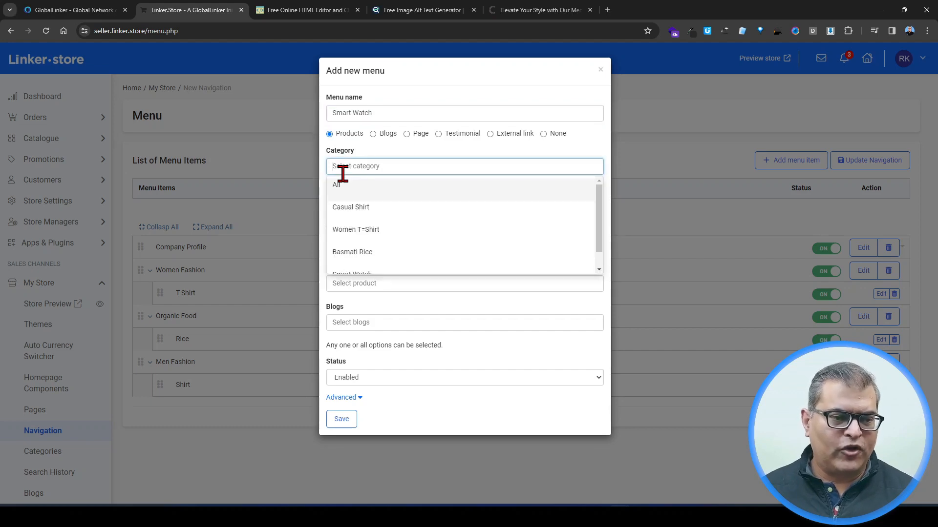
scroll(369, 220, "down", 1)
left_click(345, 261)
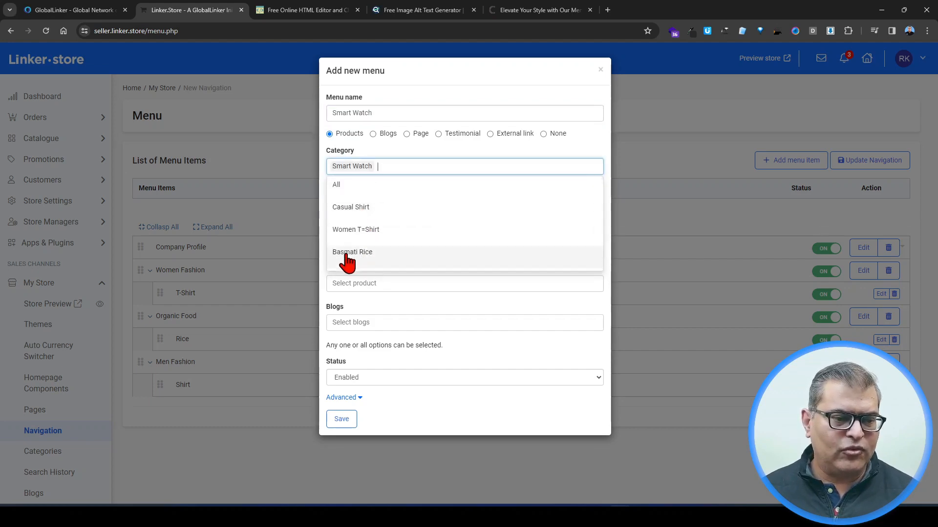
left_click(342, 421)
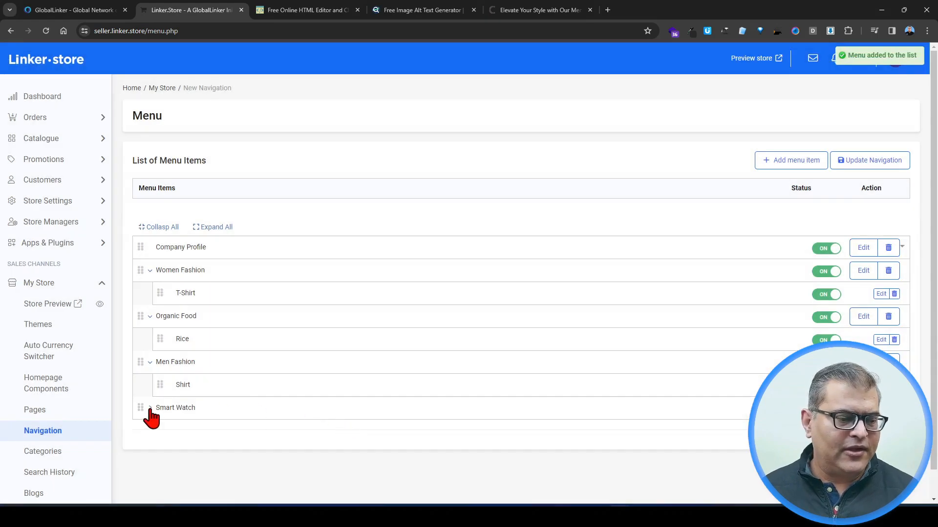
left_click(868, 160)
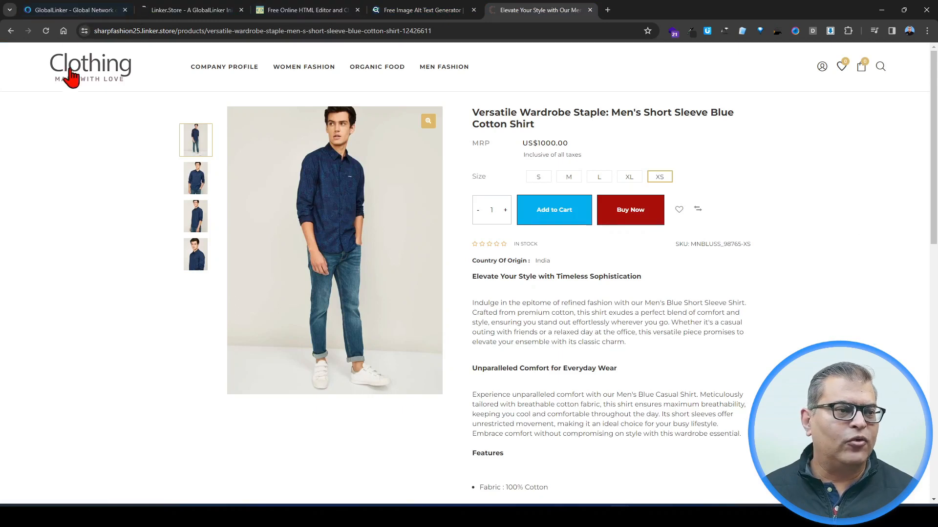
Reload the storefront and open the camel leather brown strap smart watch through the Smart Watch menu entry.
left_click(45, 31)
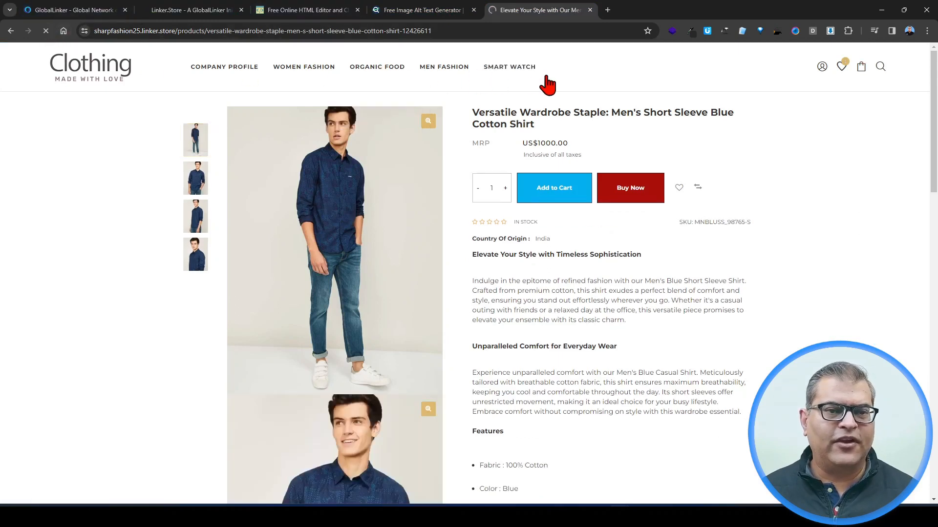
left_click(495, 69)
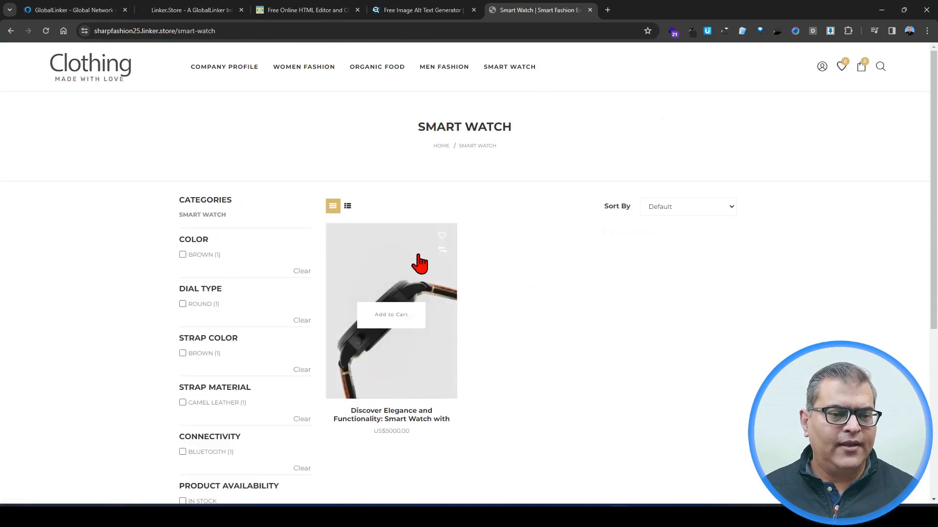
left_click(415, 266)
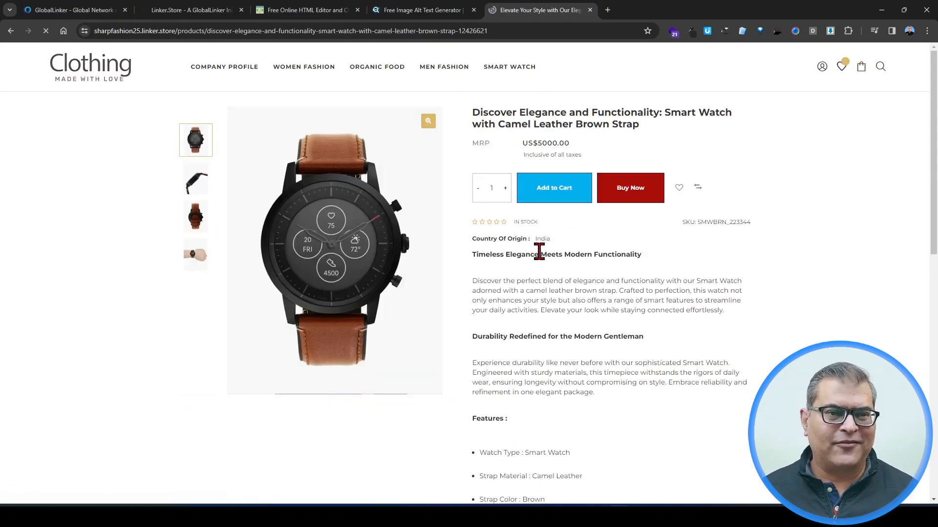
Examine the smart watch's product page, including its zoomed image, description, features and additional information.
mouse_move(319, 251)
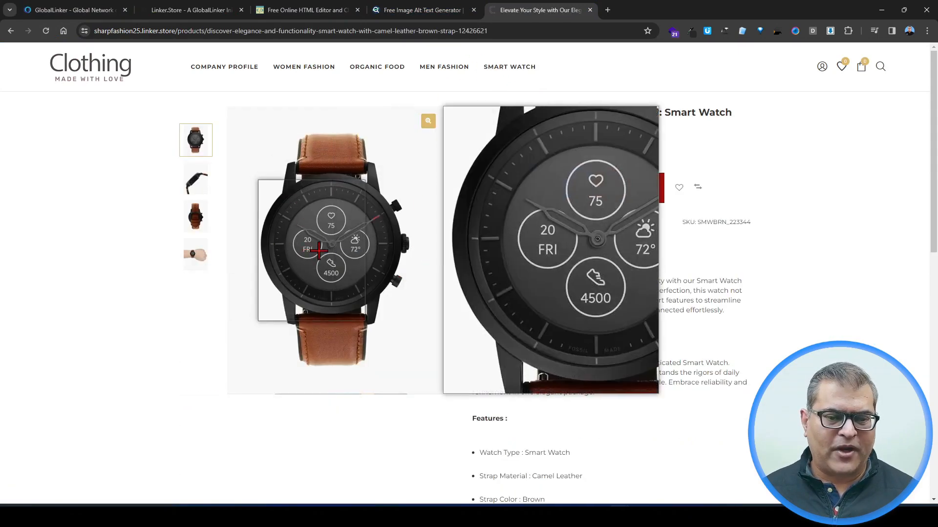
scroll(605, 279, "down", 1)
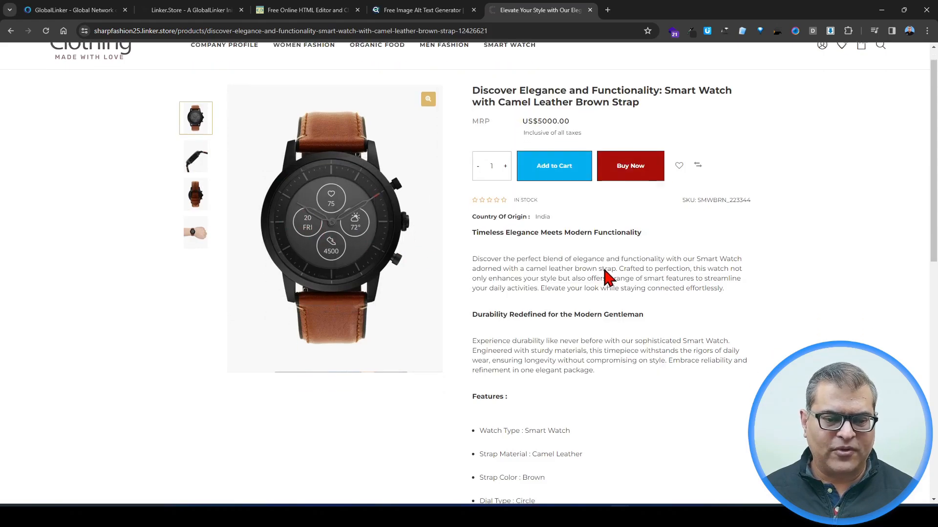
scroll(503, 204, "down", 2)
scroll(503, 284, "down", 2)
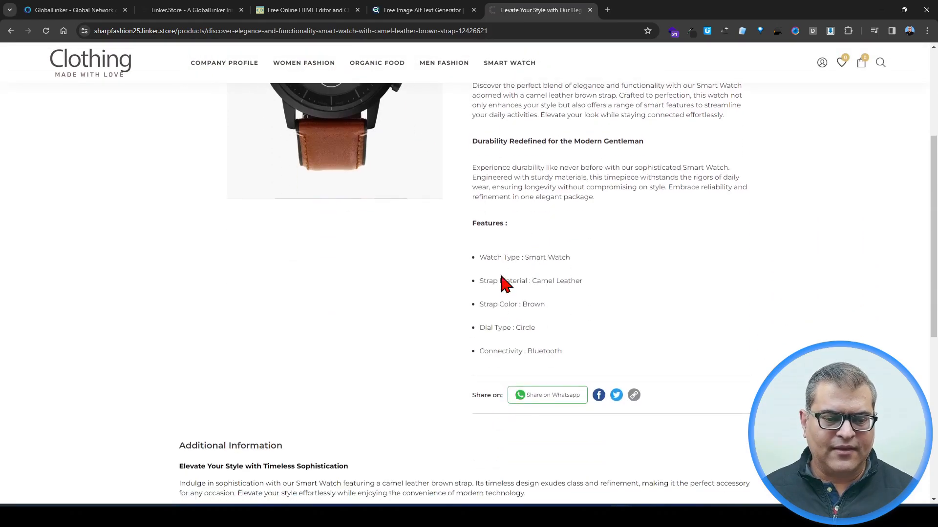
scroll(482, 295, "down", 3)
scroll(233, 362, "up", 7)
mouse_move(232, 351)
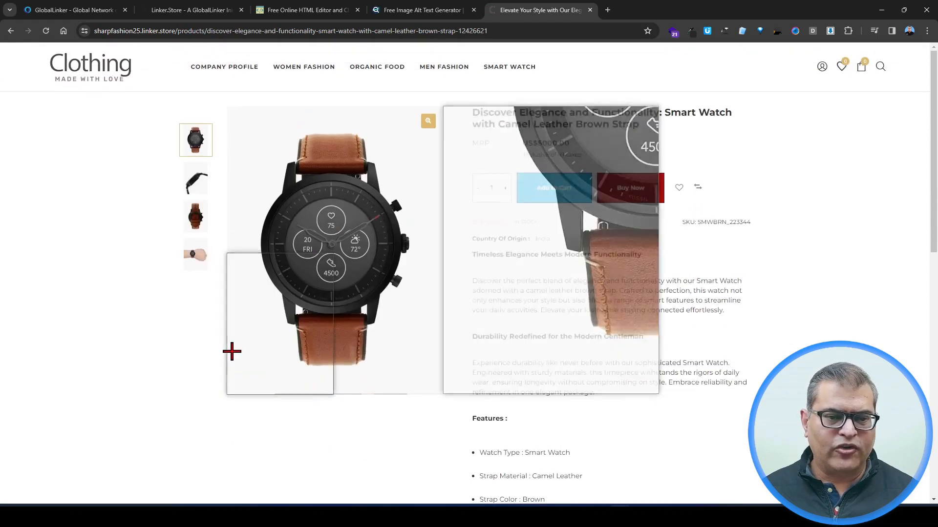
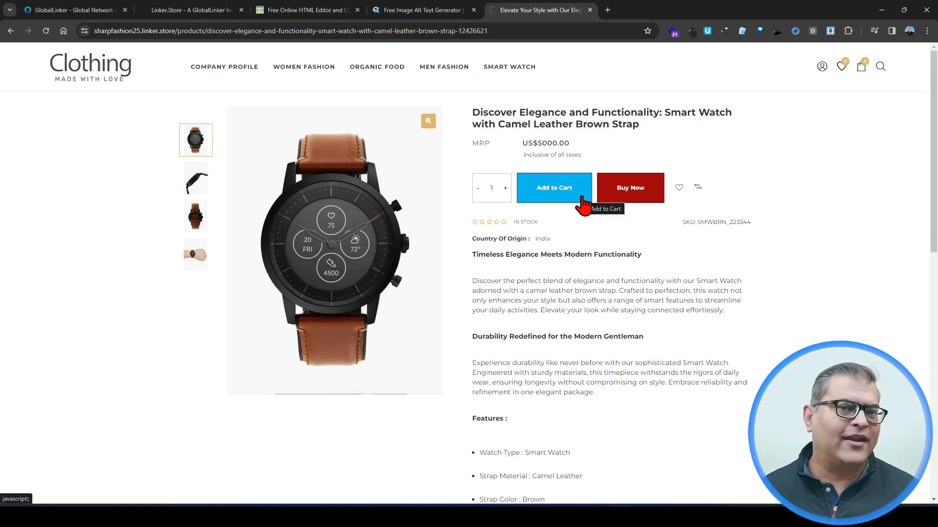
Open the smart watch for editing in the seller catalogue and set its product type to Inquiry only.
left_click(234, 14)
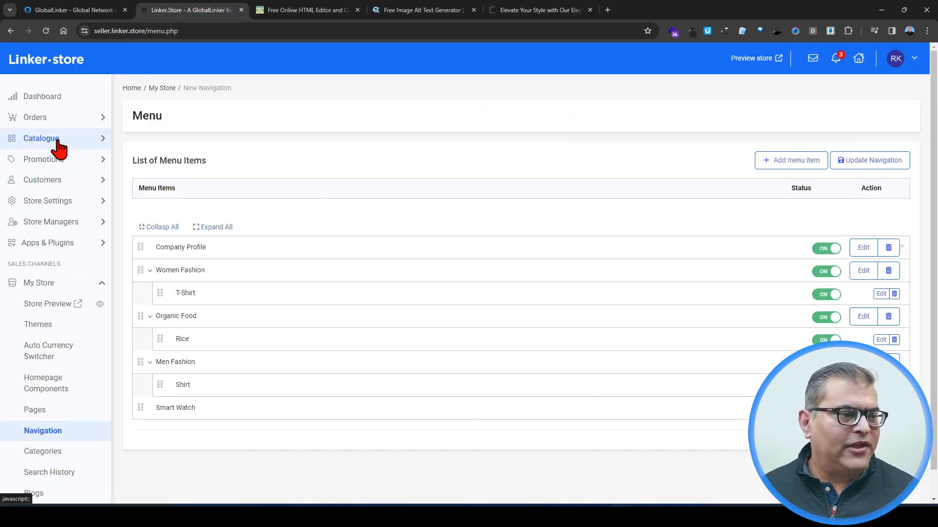
left_click(57, 142)
left_click(50, 161)
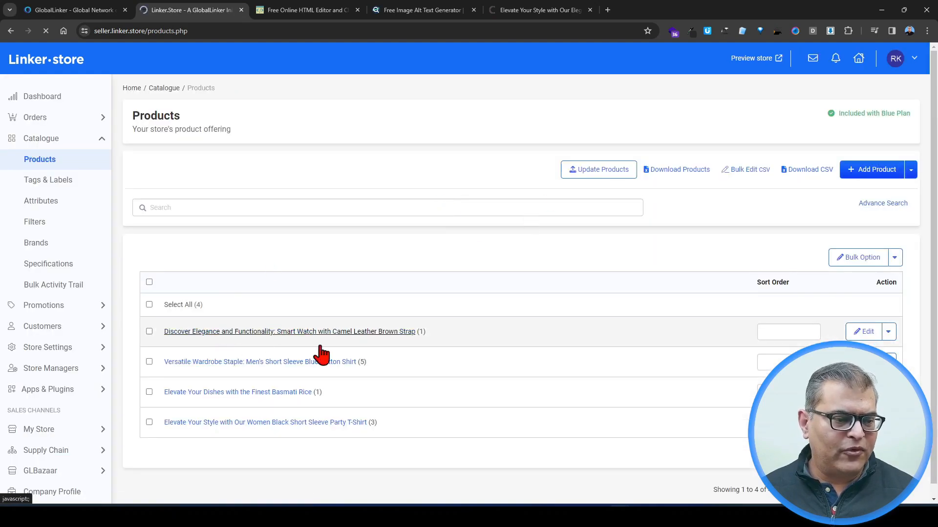
left_click(864, 337)
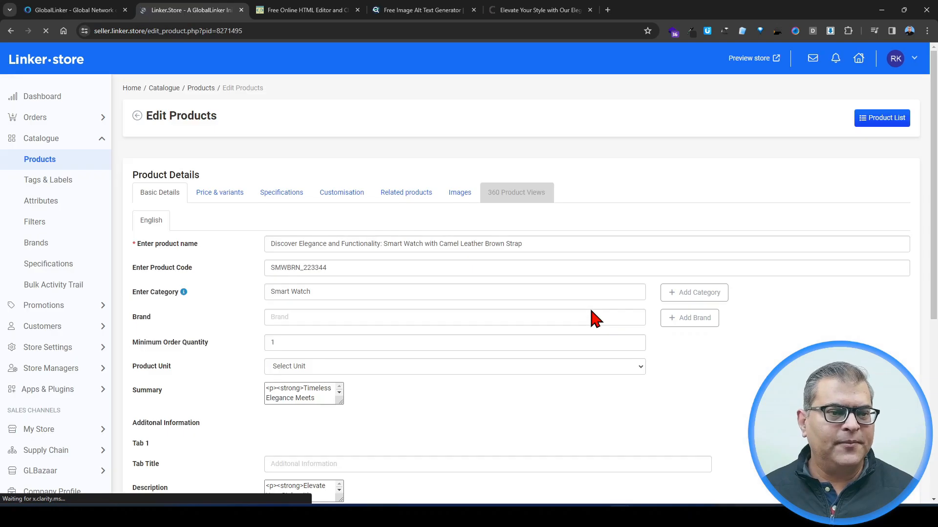
scroll(595, 320, "down", 10)
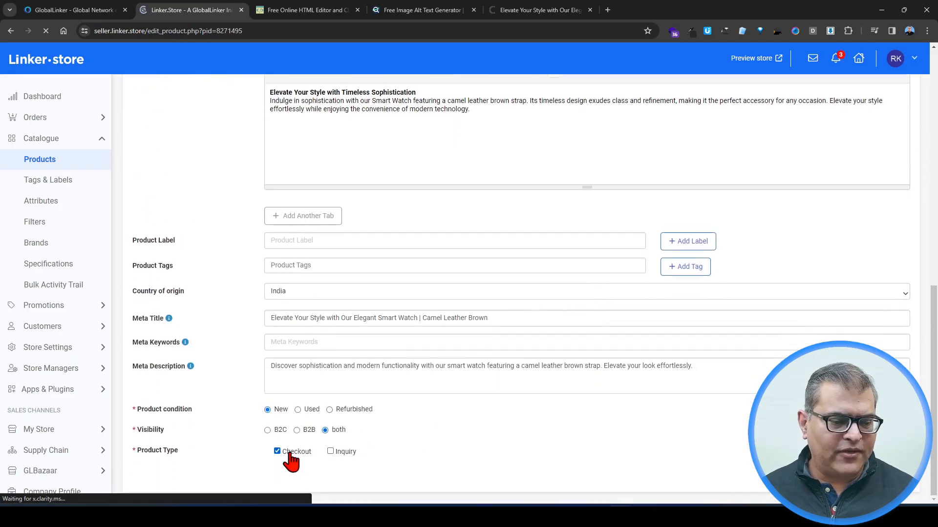
left_click(337, 454)
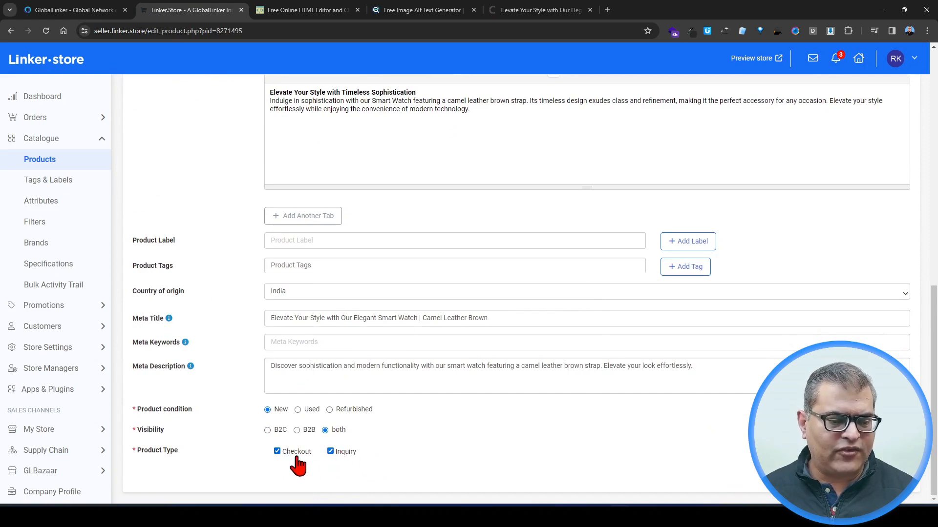
left_click(293, 454)
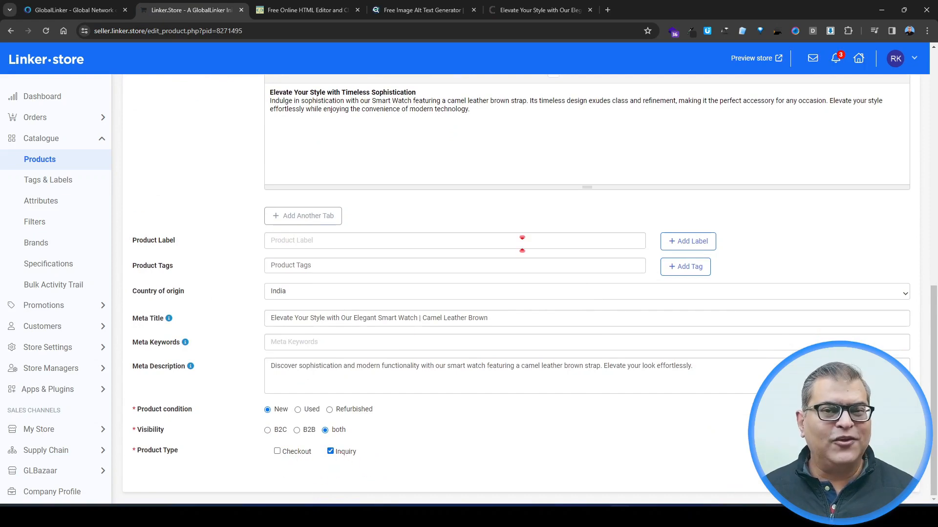
scroll(606, 464, "up", 15)
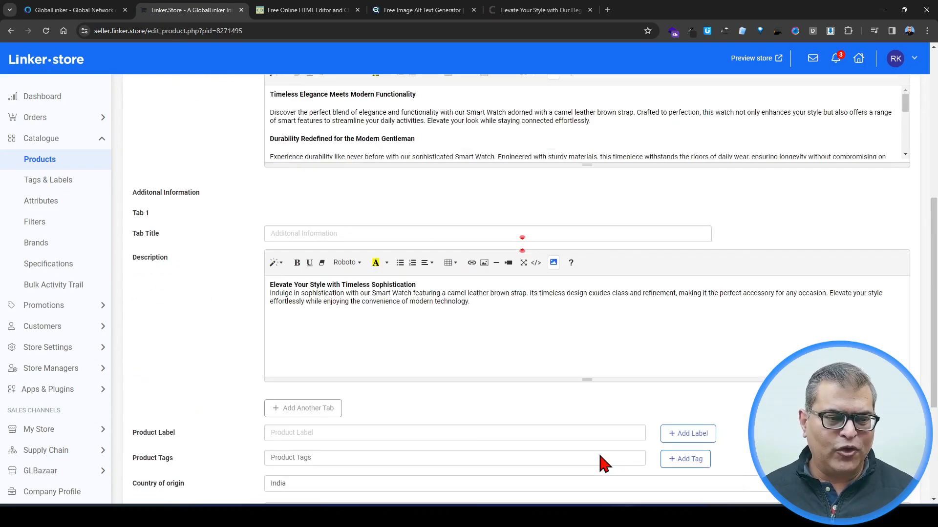
Download the catalogue's products from the product list as exportProductsExcelIN into the How to Bulk Upload Products folder.
left_click(67, 165)
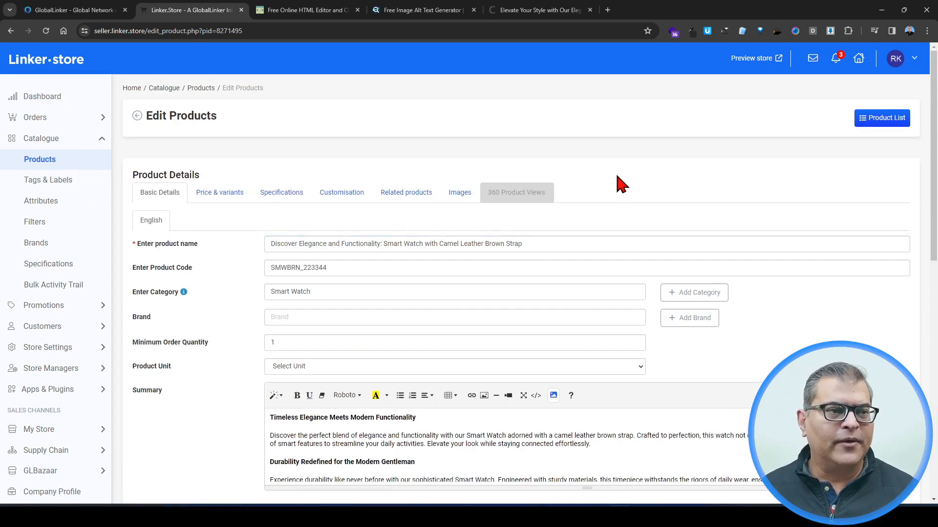
left_click(43, 160)
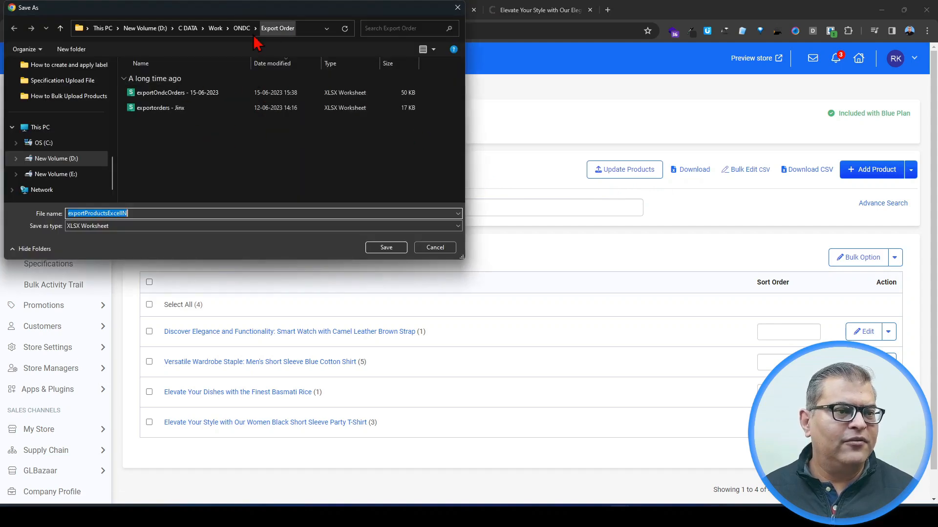
scroll(66, 105, "up", 3)
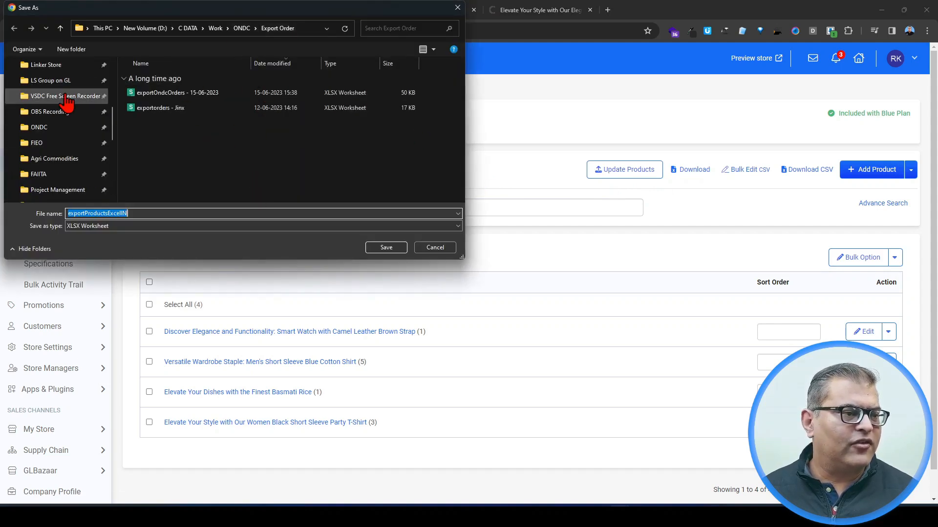
left_click(54, 80)
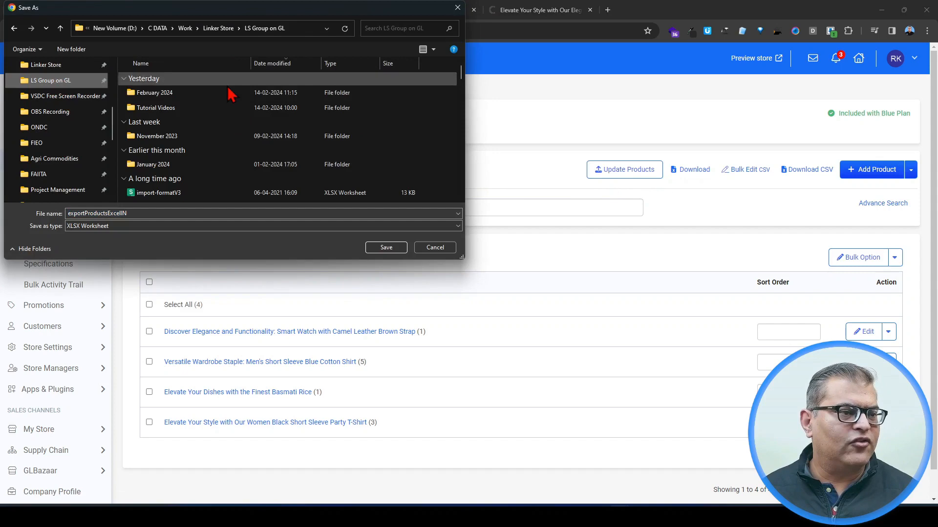
double_click(176, 108)
double_click(168, 93)
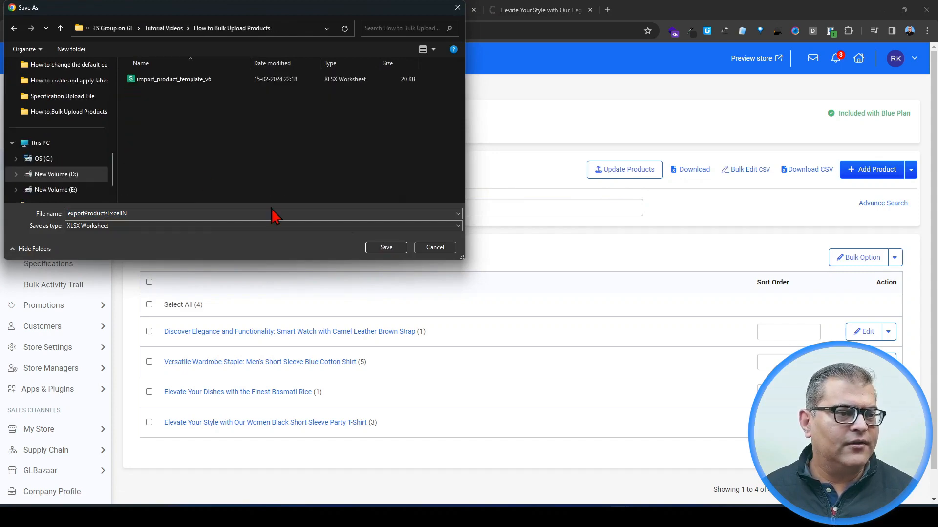
left_click(385, 248)
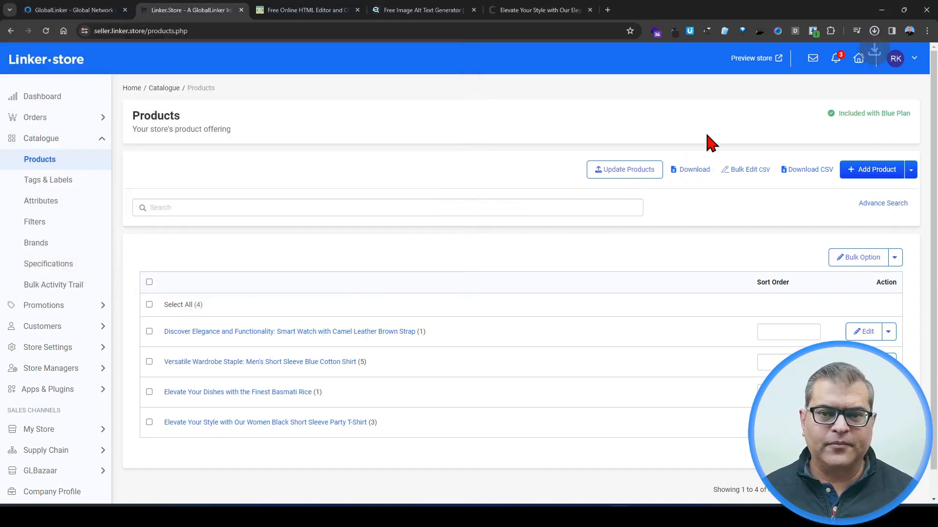
Open the downloaded exportProductsExcelIN.xlsx in the spreadsheet program and widen its PRODUCT TYPE column to fit the contents.
left_click(874, 32)
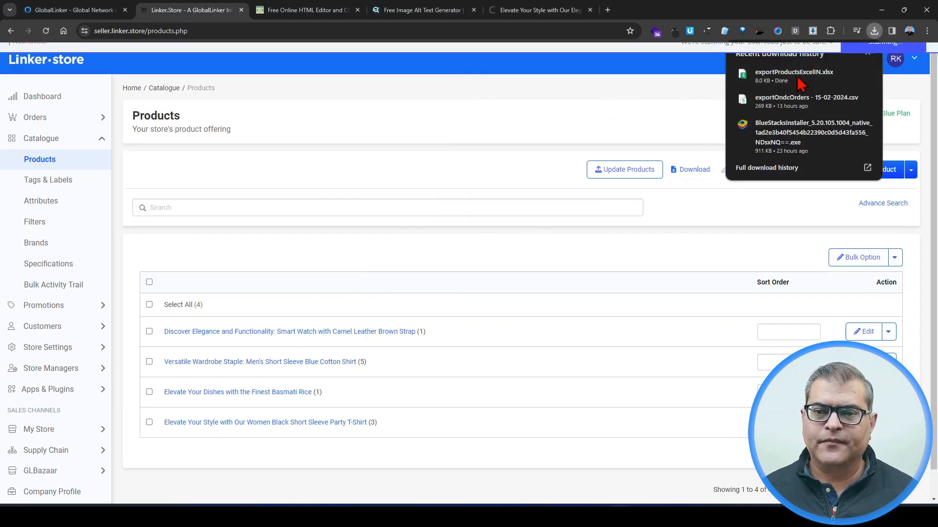
left_click(874, 32)
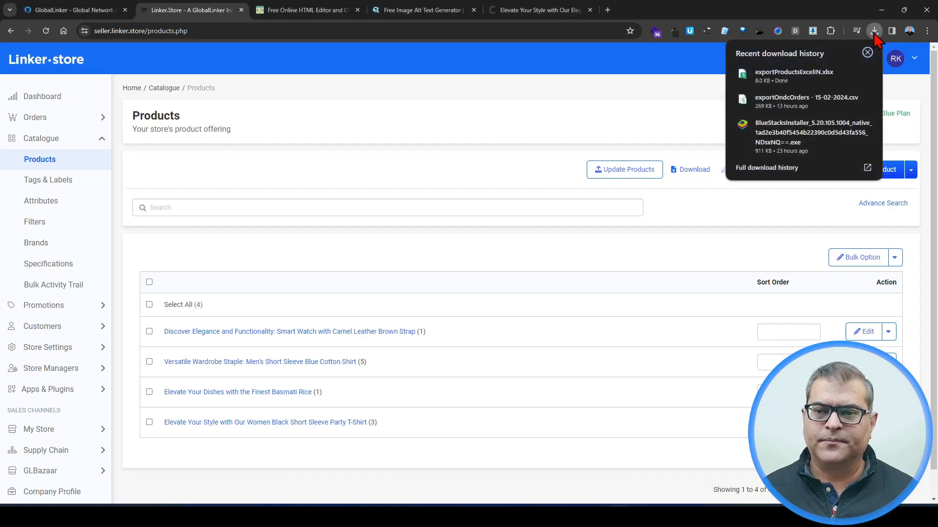
left_click(764, 78)
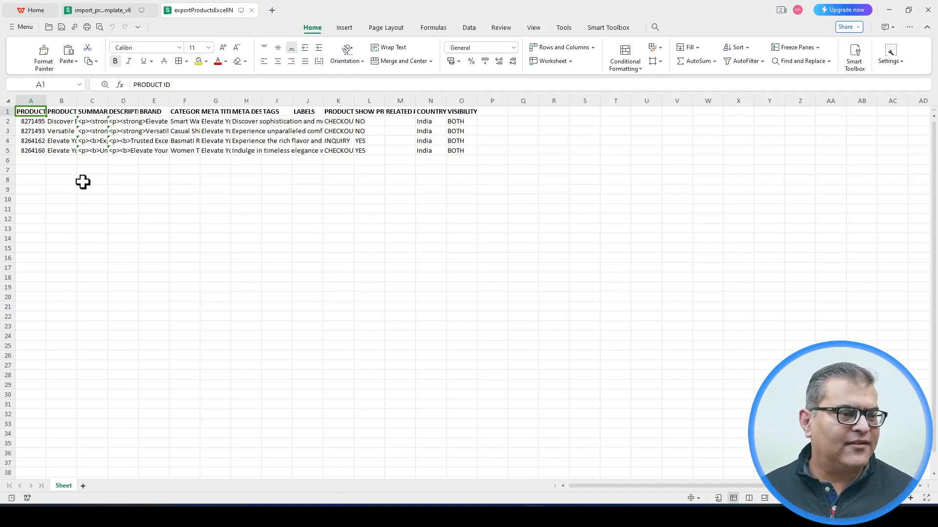
scroll(83, 182, "up", 3)
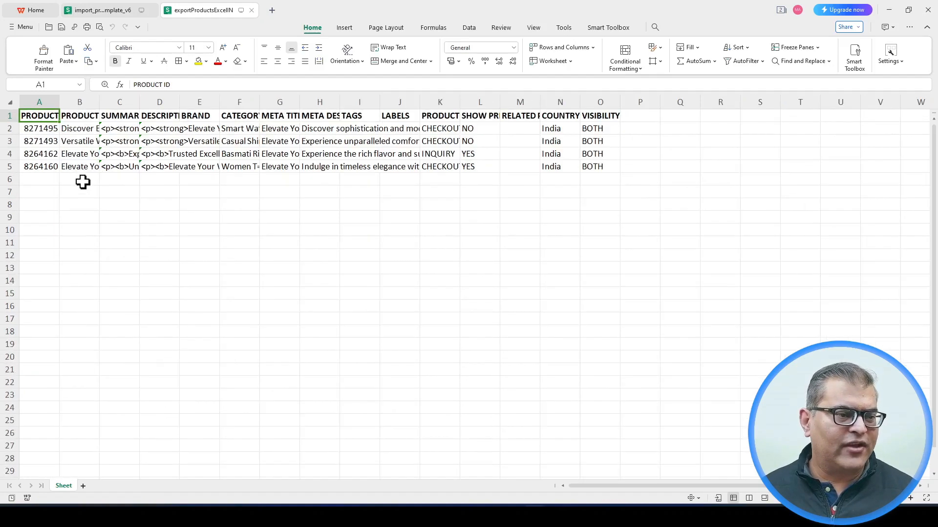
left_click(324, 190)
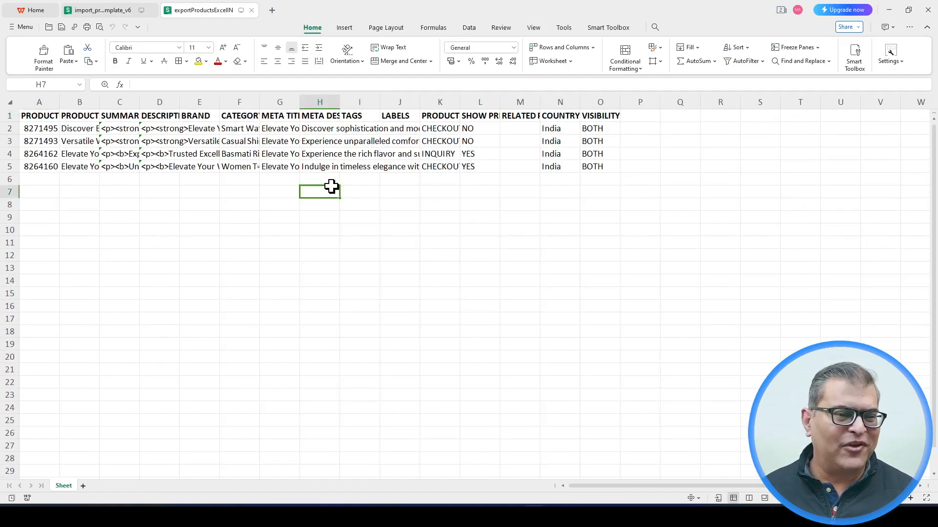
double_click(462, 103)
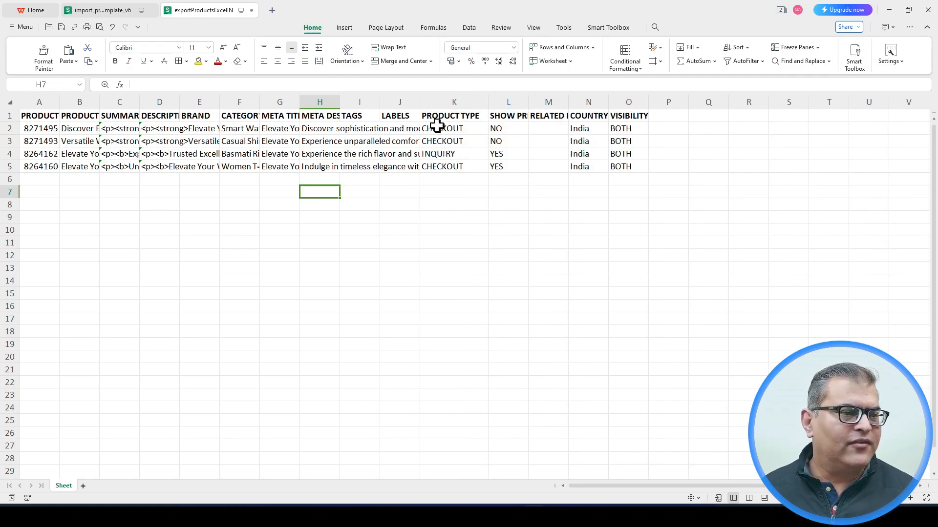
Copy the INQUIRY product type from the Basmati rice row into the smart watch's PRODUCT TYPE cell K2 and save the workbook.
left_click(239, 130)
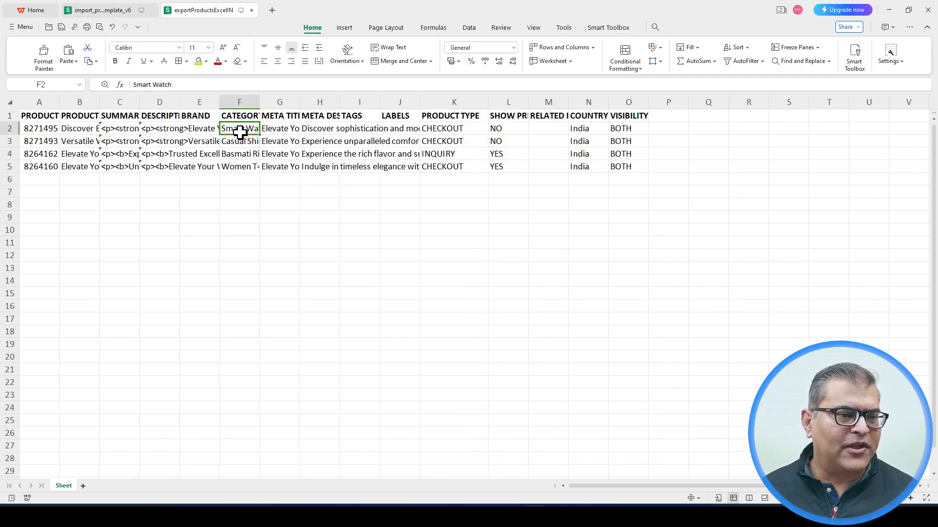
left_click(437, 154)
key("ctrl+c")
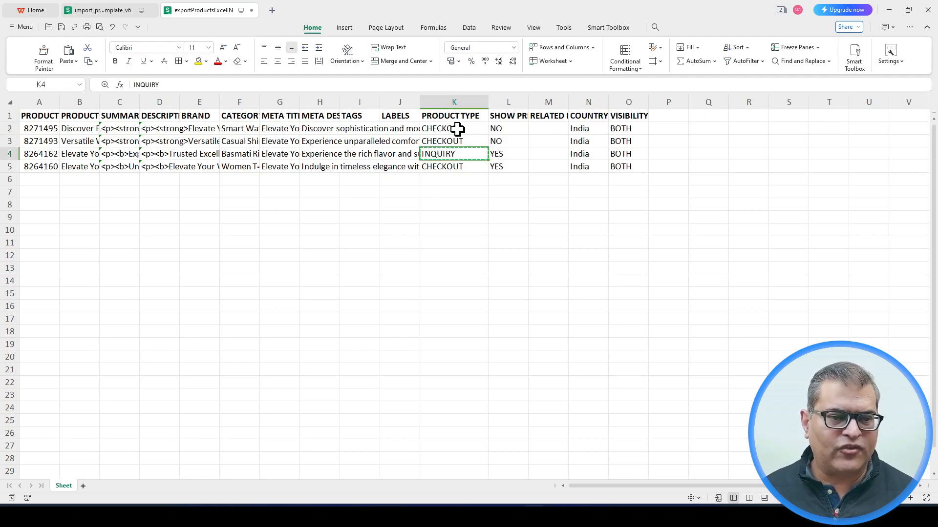
left_click(458, 129)
key("ctrl+v")
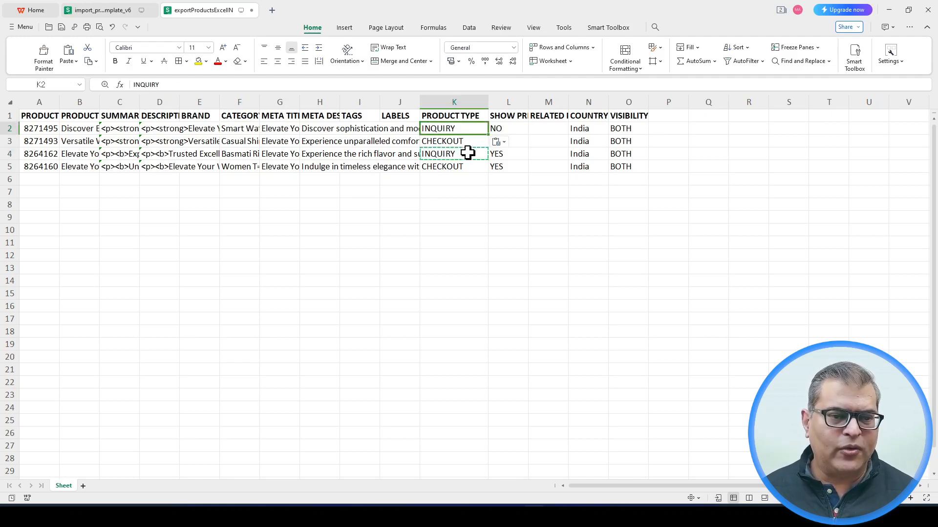
key("Escape")
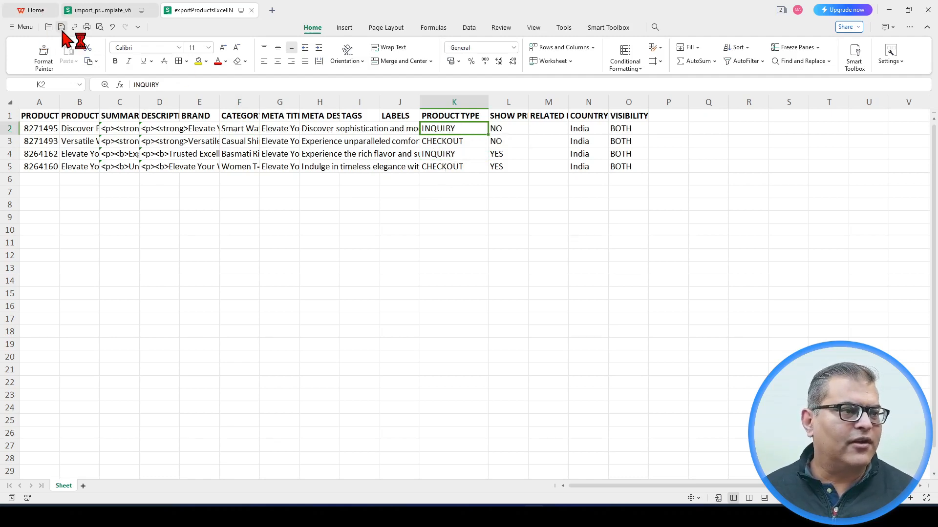
Switch to the Linker.store catalogue in Chrome and upload the edited exportProductsExcelIN file through Update Products.
key("alt+Tab")
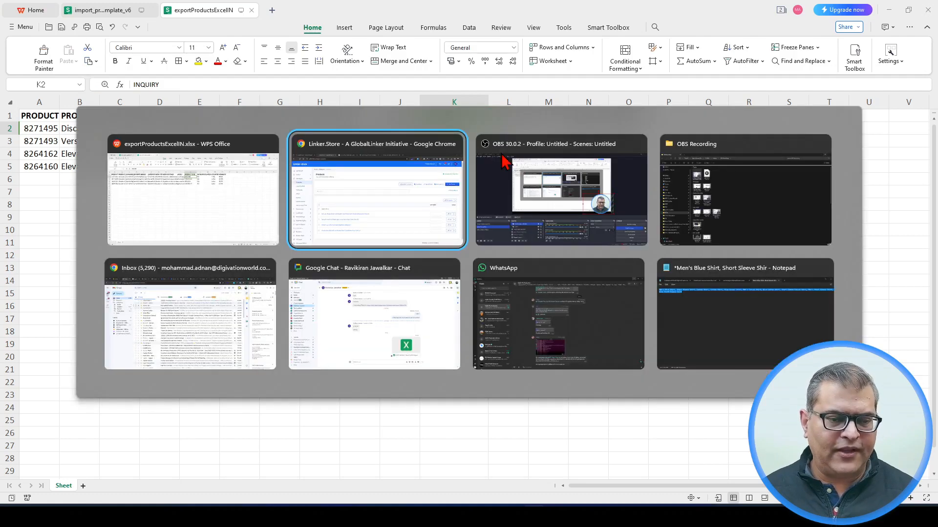
left_click(643, 176)
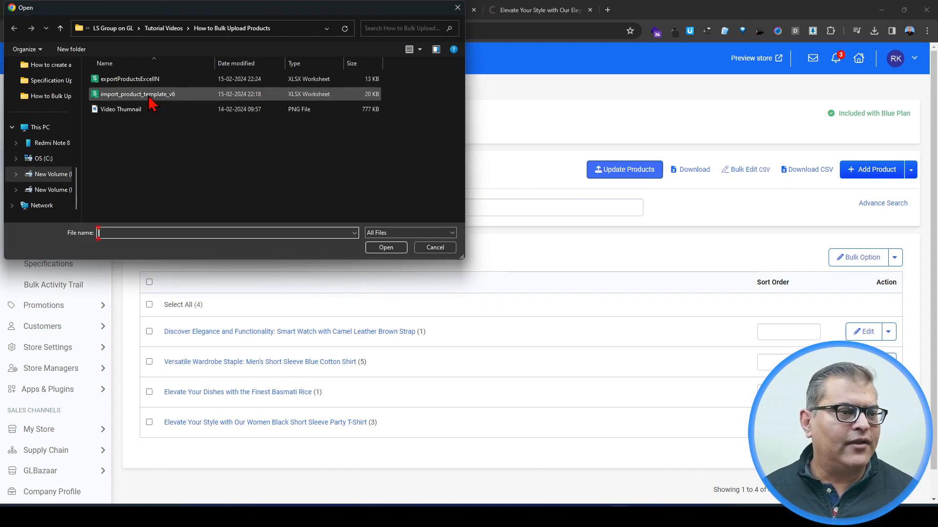
left_click(139, 79)
left_click(386, 249)
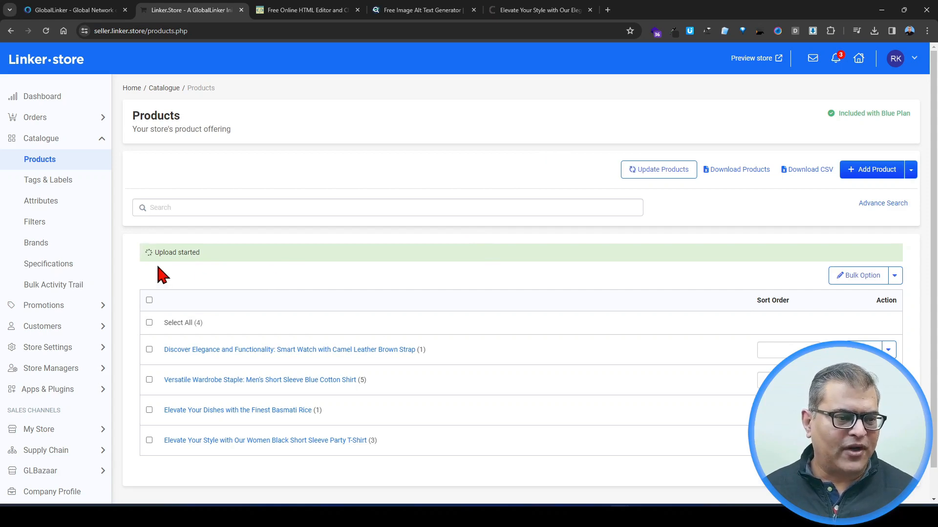
Reload the smart watch's storefront product page to check the updated product type.
left_click(537, 10)
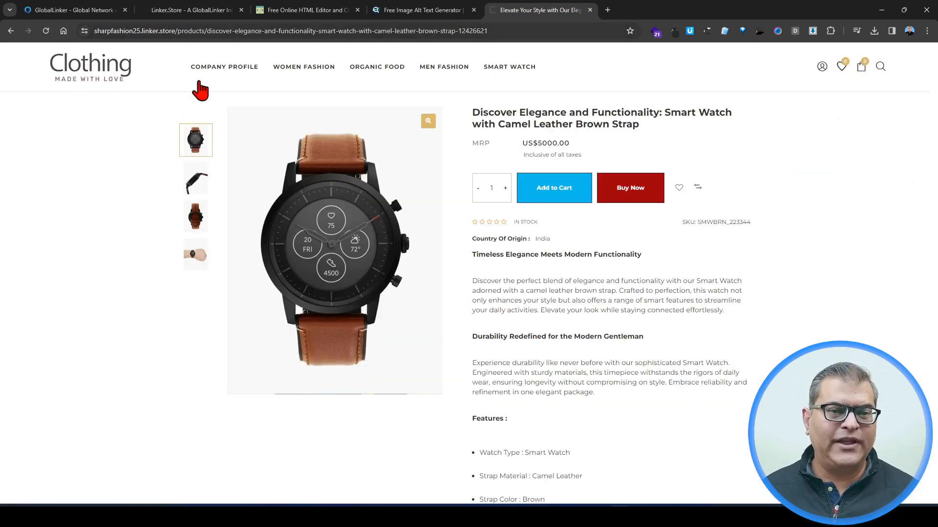
left_click(45, 32)
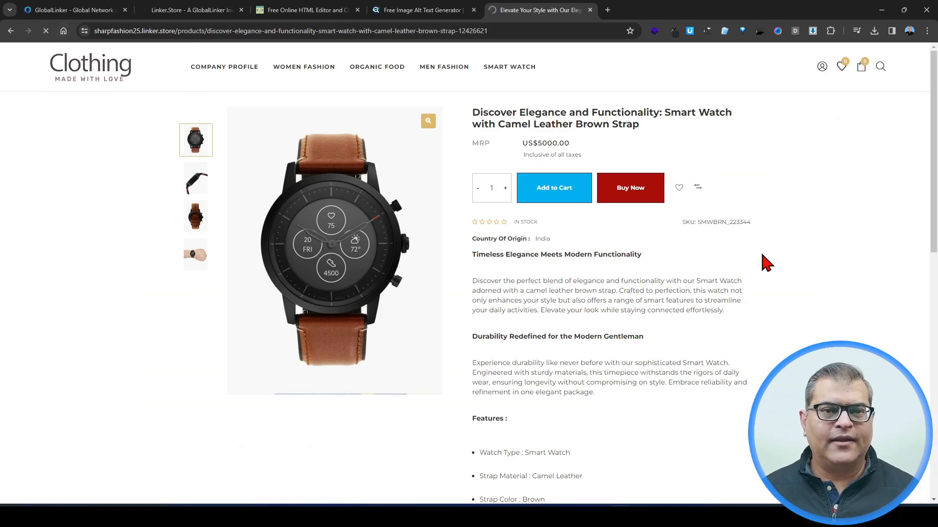